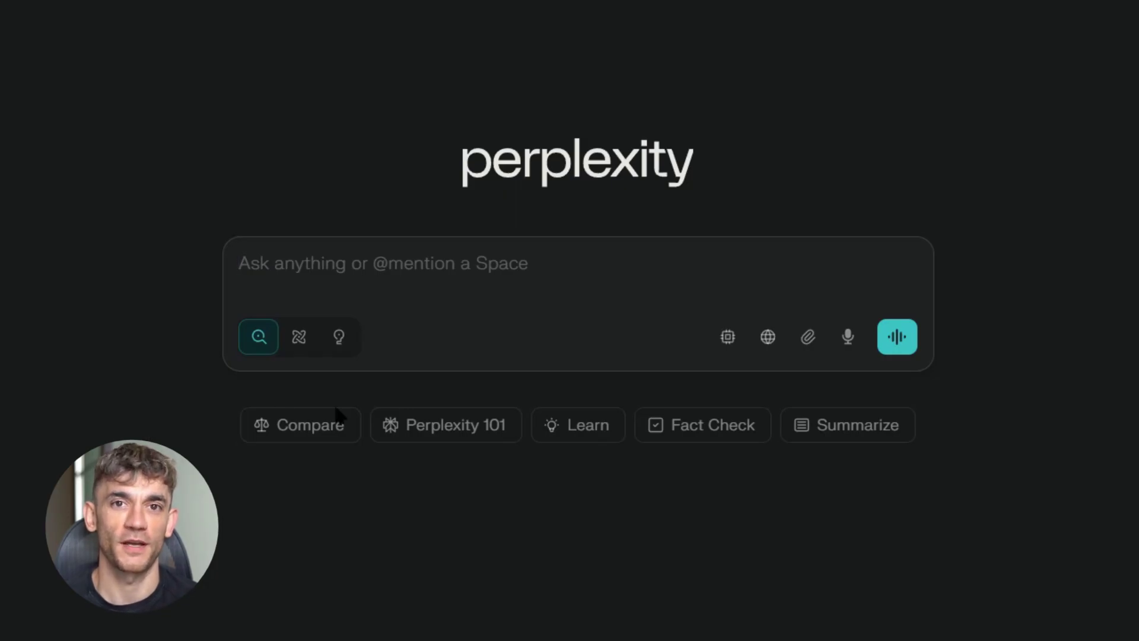
# Step: Switch Perplexity's question box to Research mode, leaving it empty with no file attached
pyautogui.click(299, 337)
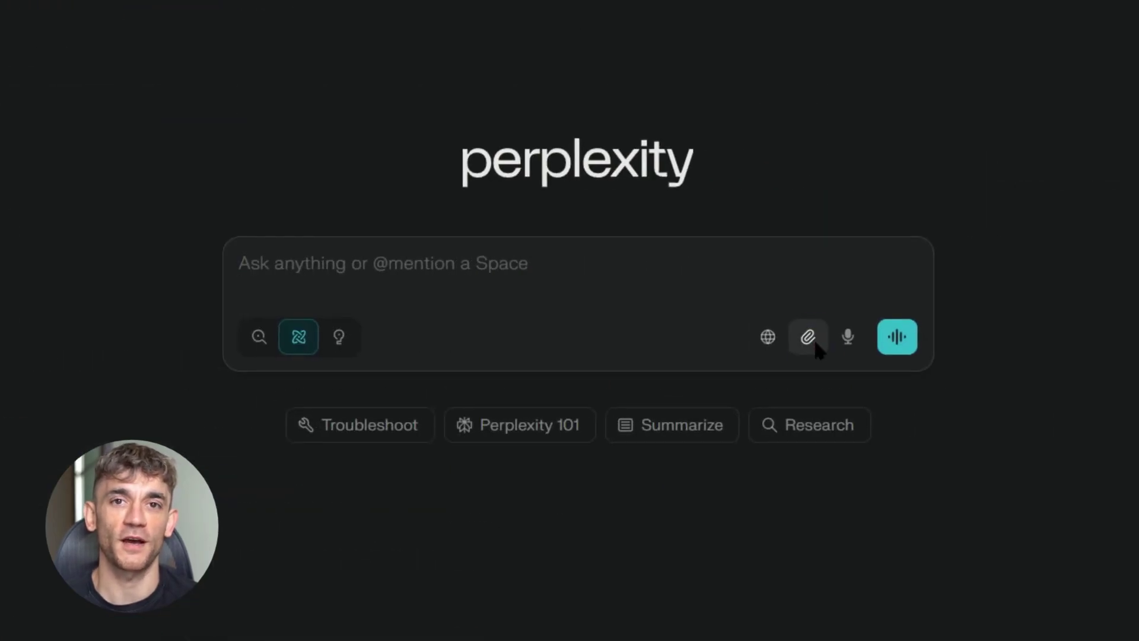
pyautogui.click(808, 337)
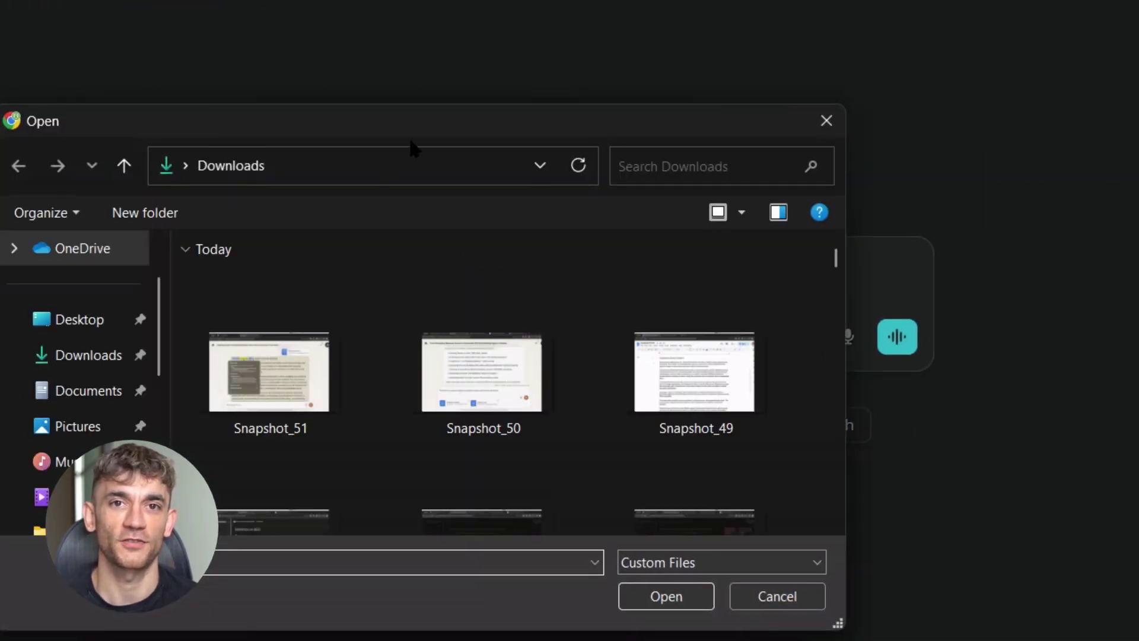
pyautogui.moveTo(410, 141); pyautogui.dragTo(2, 172)
pyautogui.moveTo(378, 166); pyautogui.dragTo(504, 166)
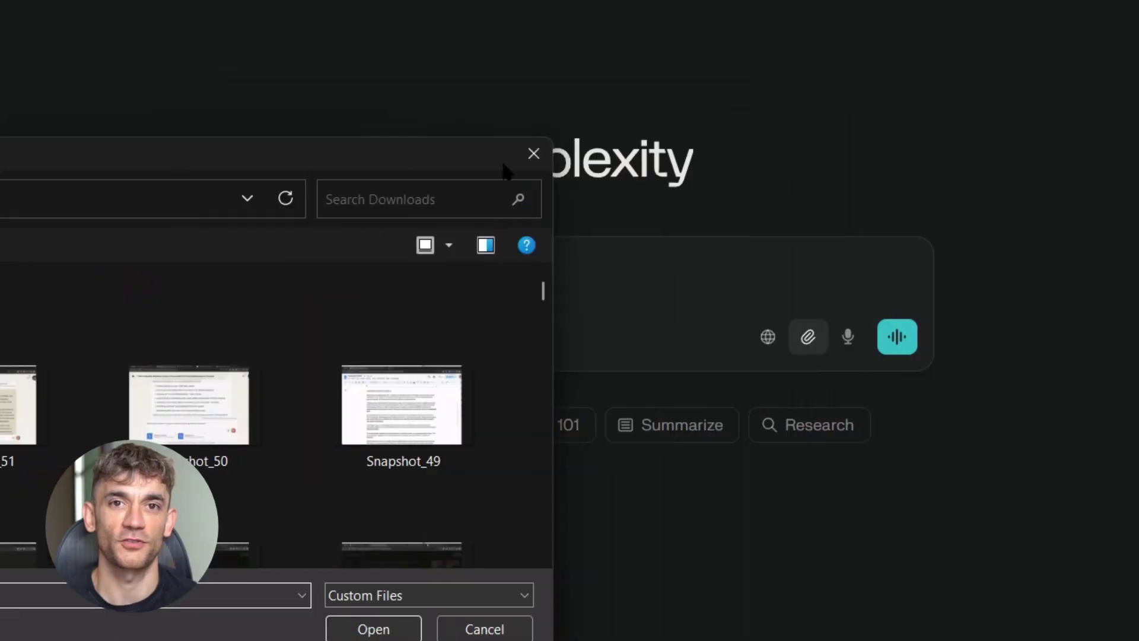
pyautogui.click(533, 154)
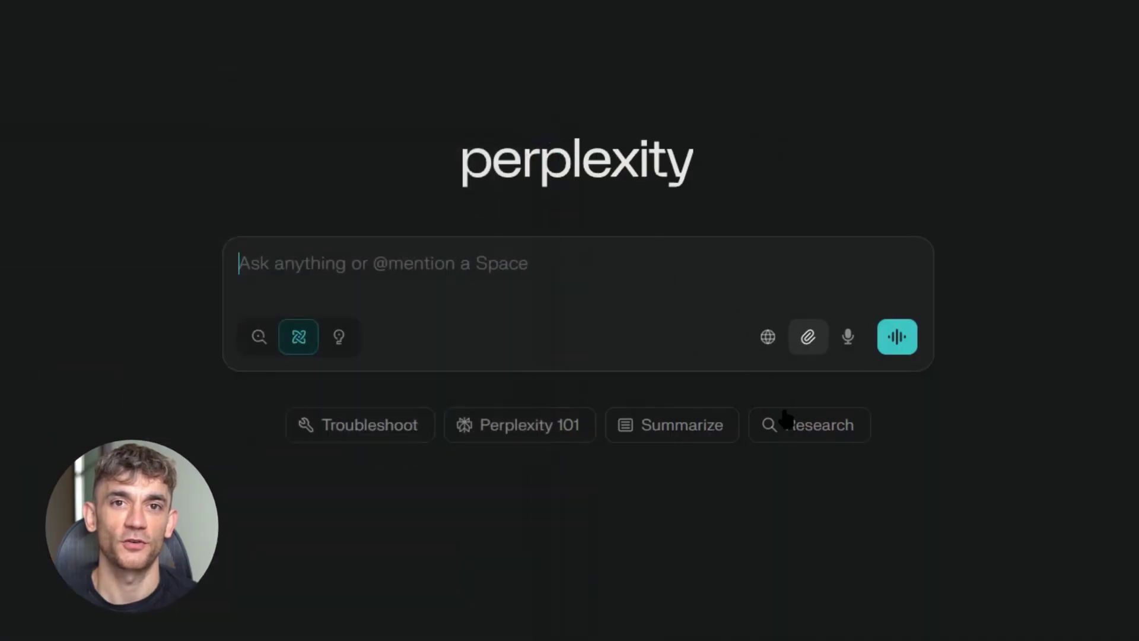
pyautogui.click(355, 252)
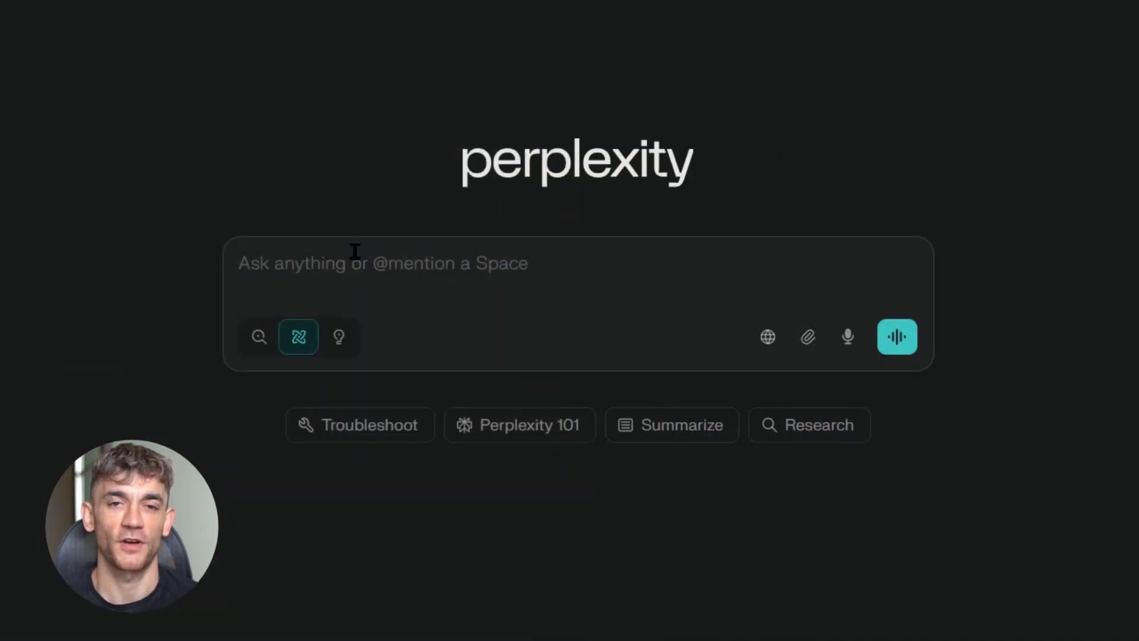
pyautogui.moveTo(295, 348)
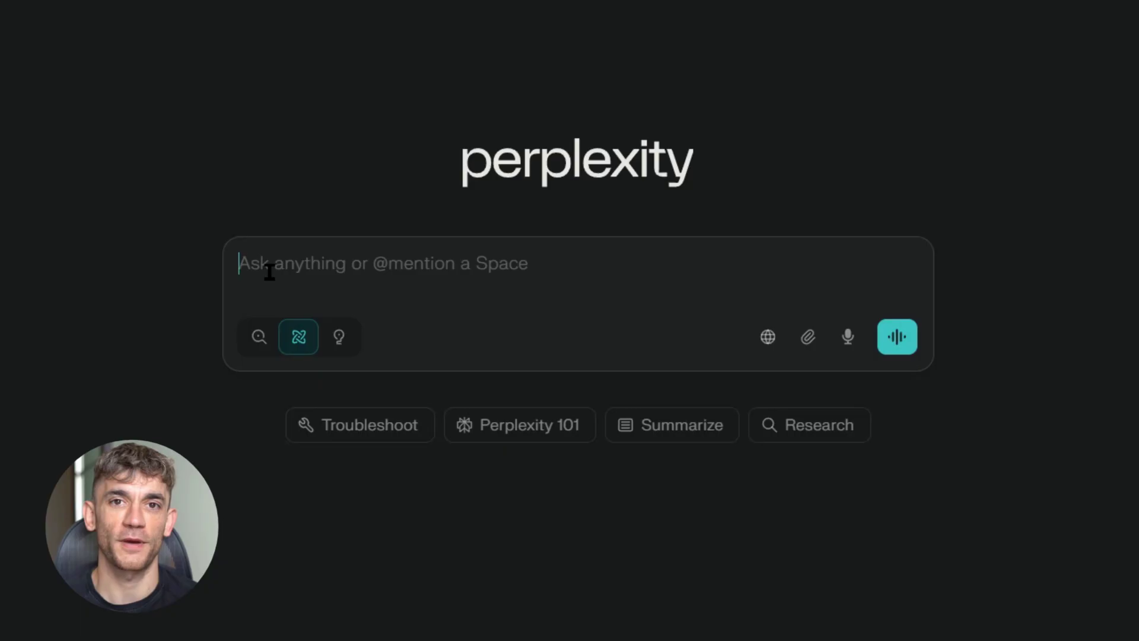
# Step: Submit the clickbait SEO video ideas prompt and highlight the Time-Based Authority Claims heading and first title
pyautogui.write("Give me some 'Julian Goldie SEO' style clickbait SEO video ideas")
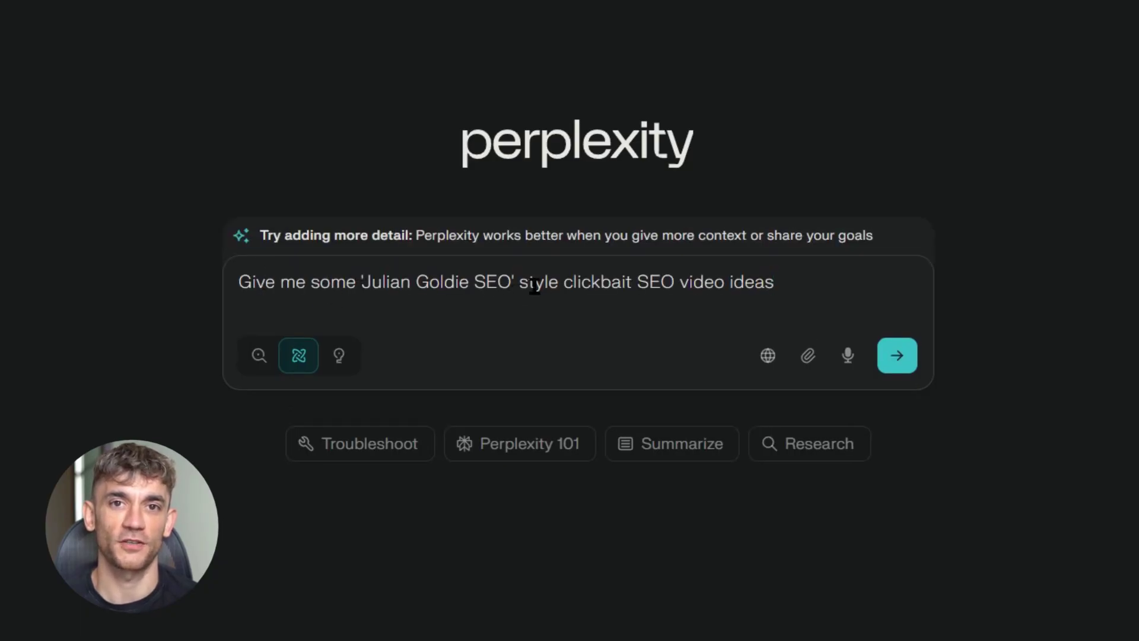
pyautogui.click(896, 356)
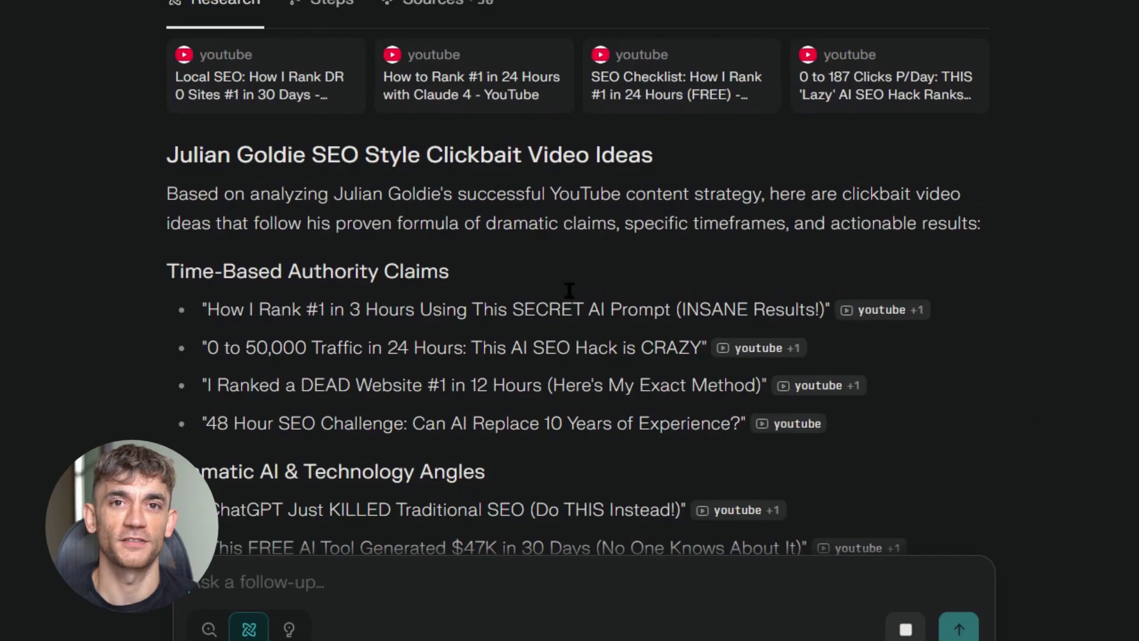
pyautogui.moveTo(167, 155); pyautogui.dragTo(665, 161)
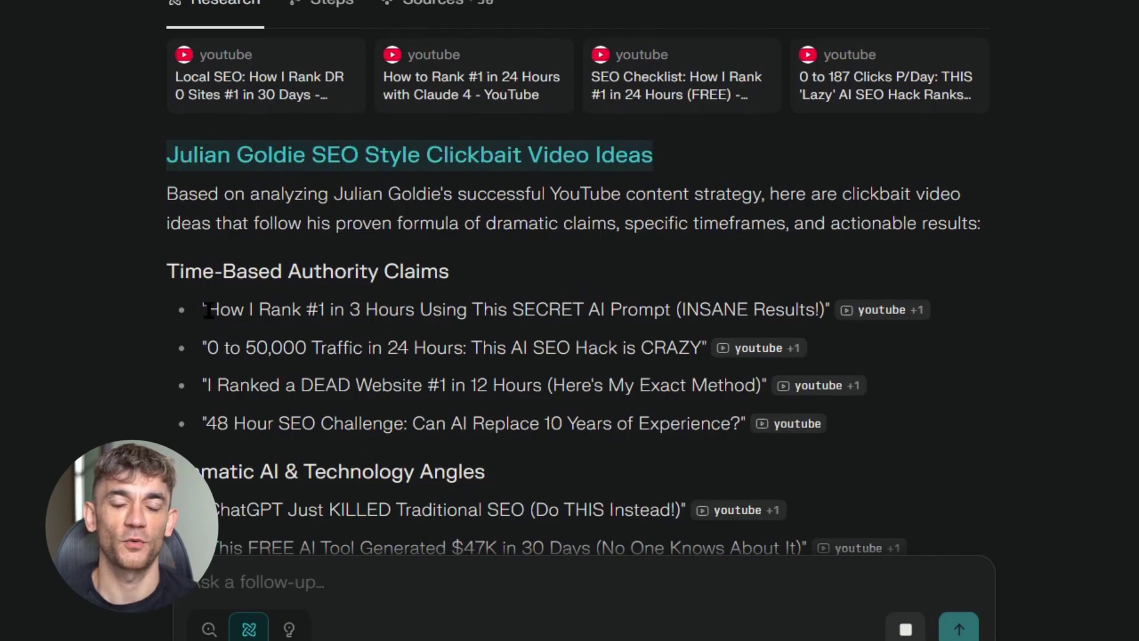
pyautogui.moveTo(168, 272); pyautogui.dragTo(454, 283)
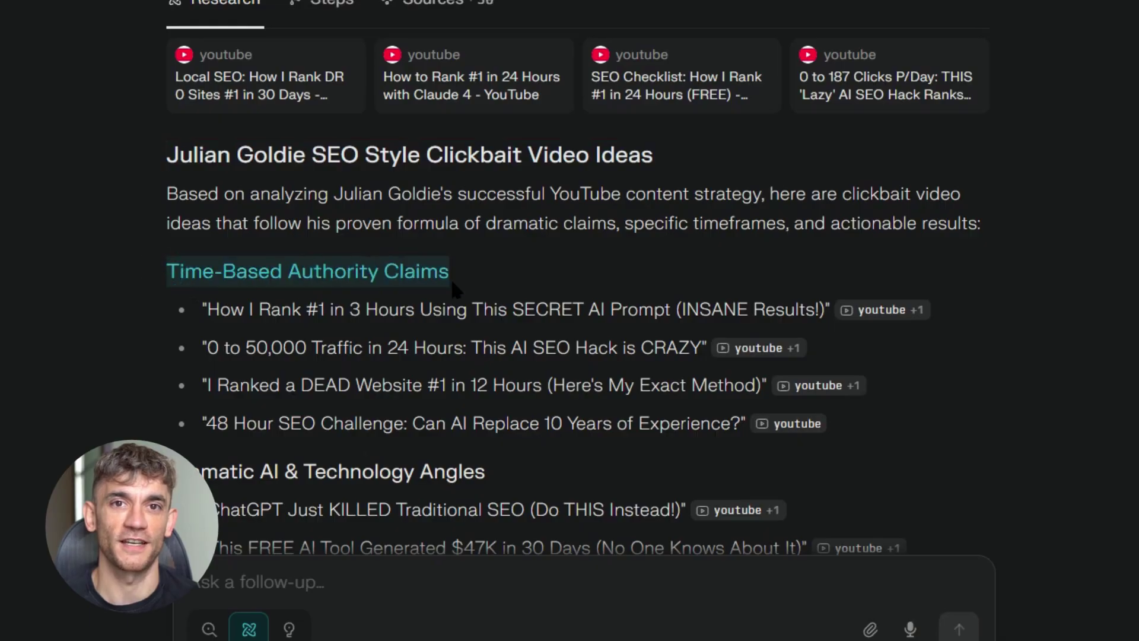
pyautogui.moveTo(212, 313); pyautogui.dragTo(831, 313)
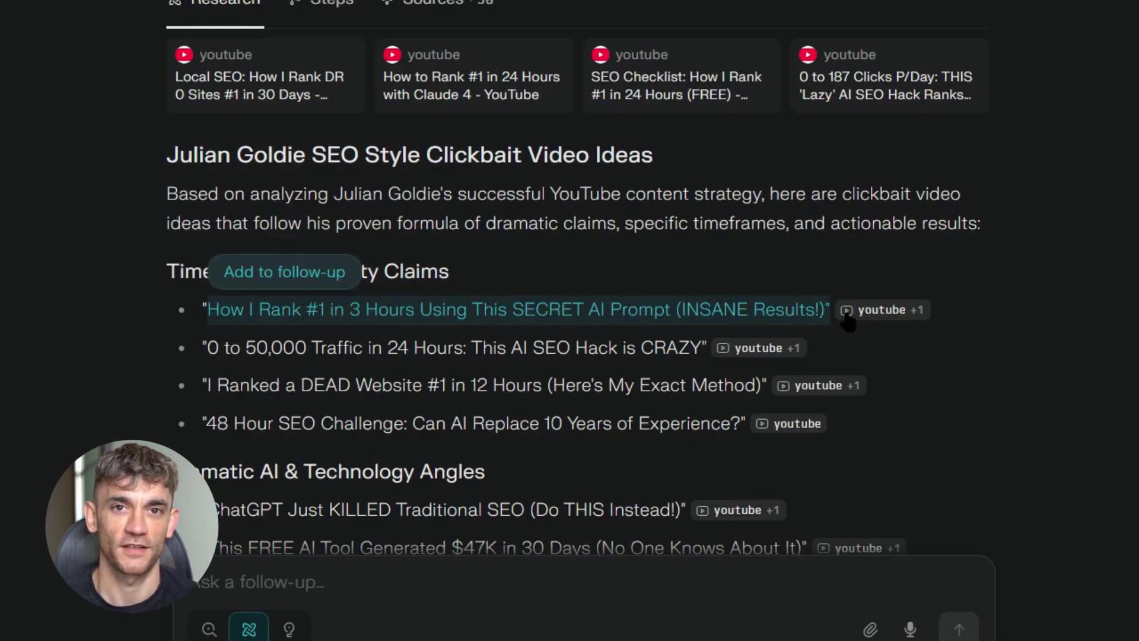
# Step: Scroll through the rest of the categorised video title ideas
pyautogui.click(964, 365)
pyautogui.scroll(-2, 964, 365)
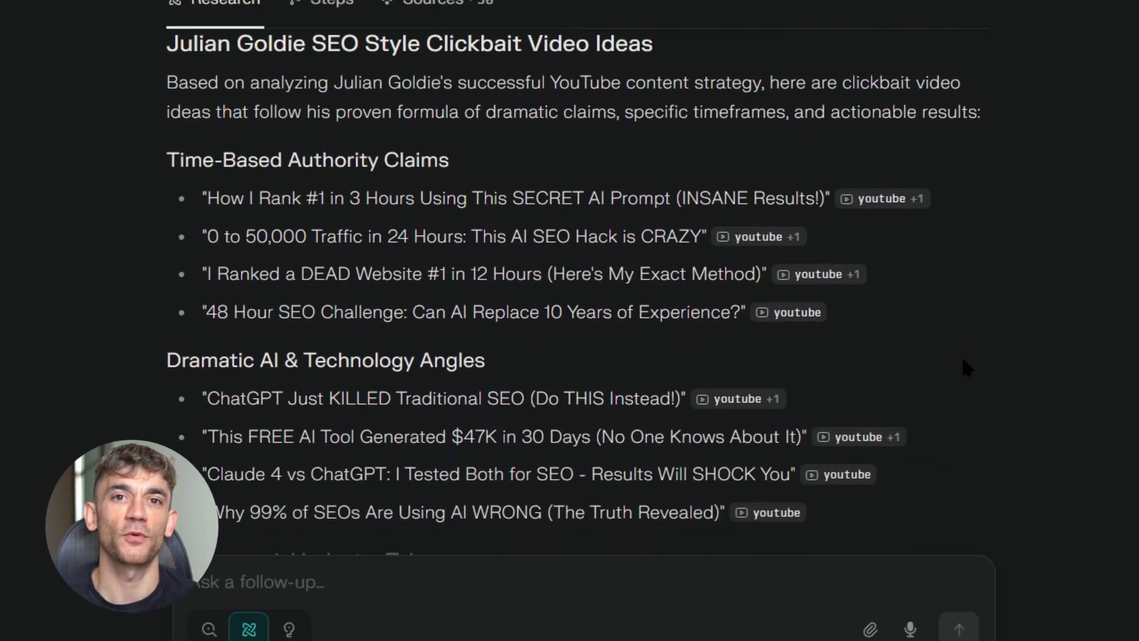
pyautogui.scroll(-2, 964, 363)
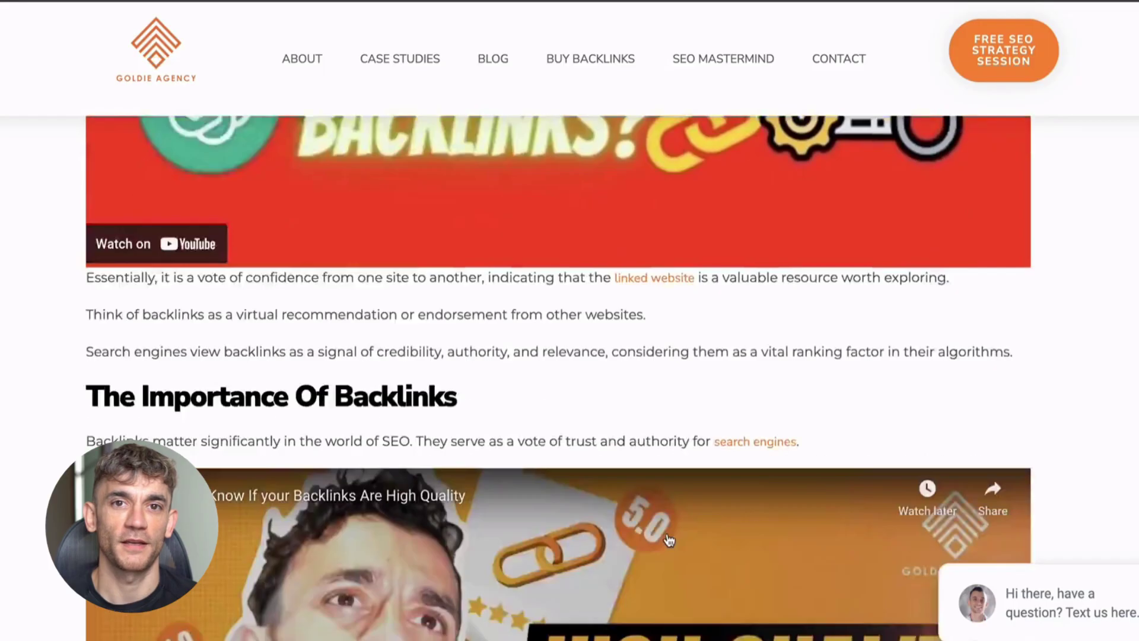
pyautogui.scroll(-20, 670, 540)
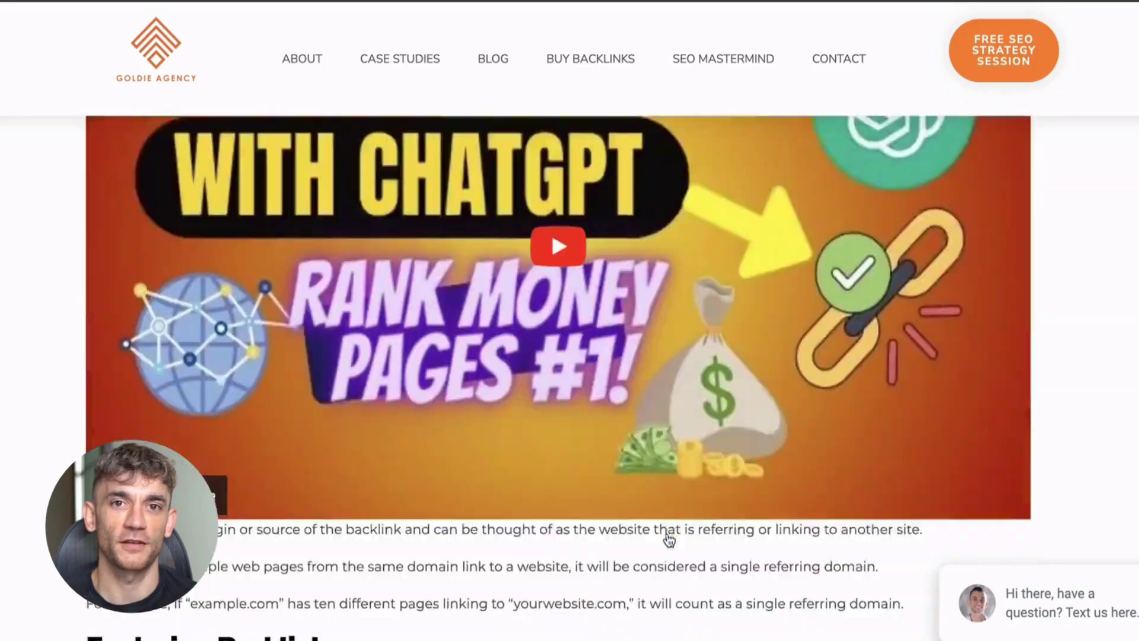
pyautogui.scroll(-20, 669, 540)
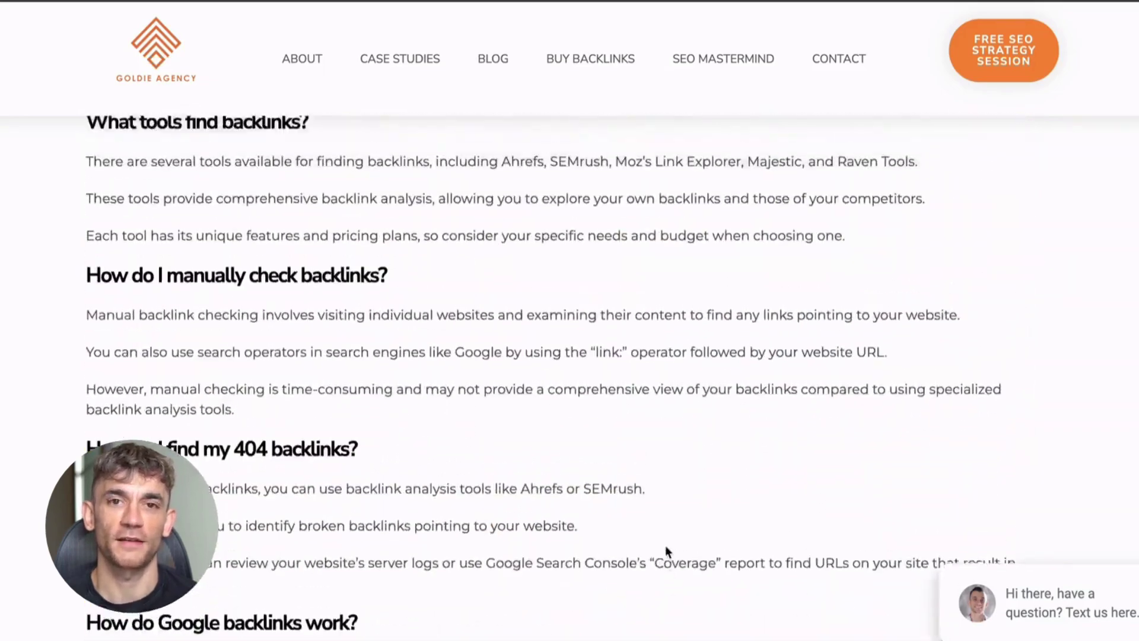
pyautogui.scroll(20, 666, 547)
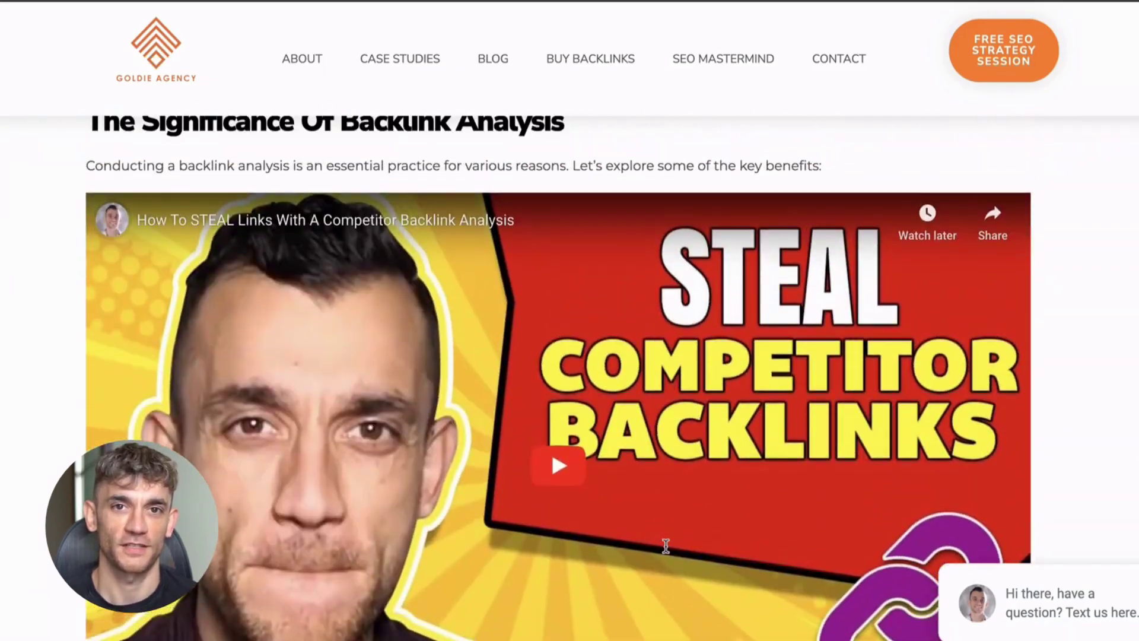
pyautogui.scroll(15, 665, 546)
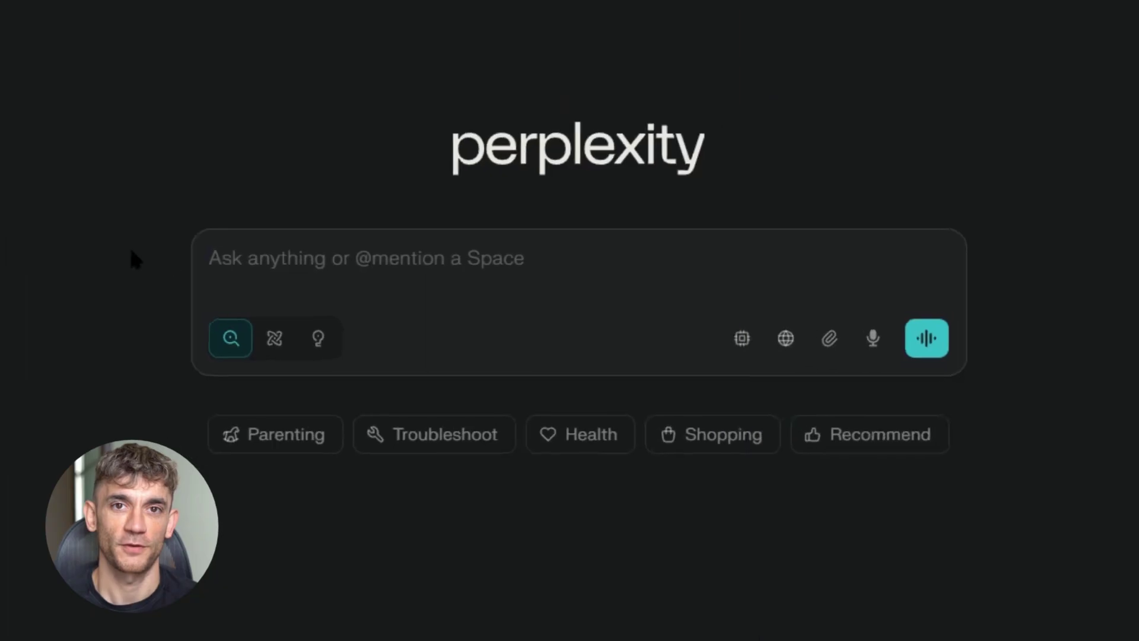
# Step: Submit the prompt asking for links to five relevant SEO YouTube videos
pyautogui.click(260, 267)
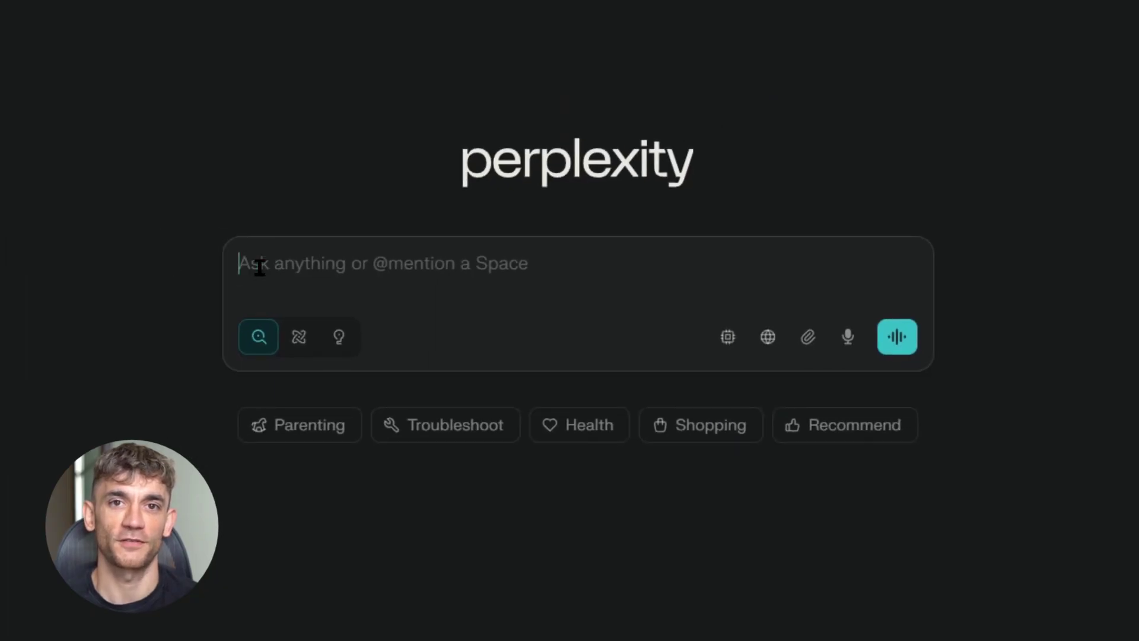
pyautogui.write('Give me the links, nothing else, to 5 relevant videos about SEO')
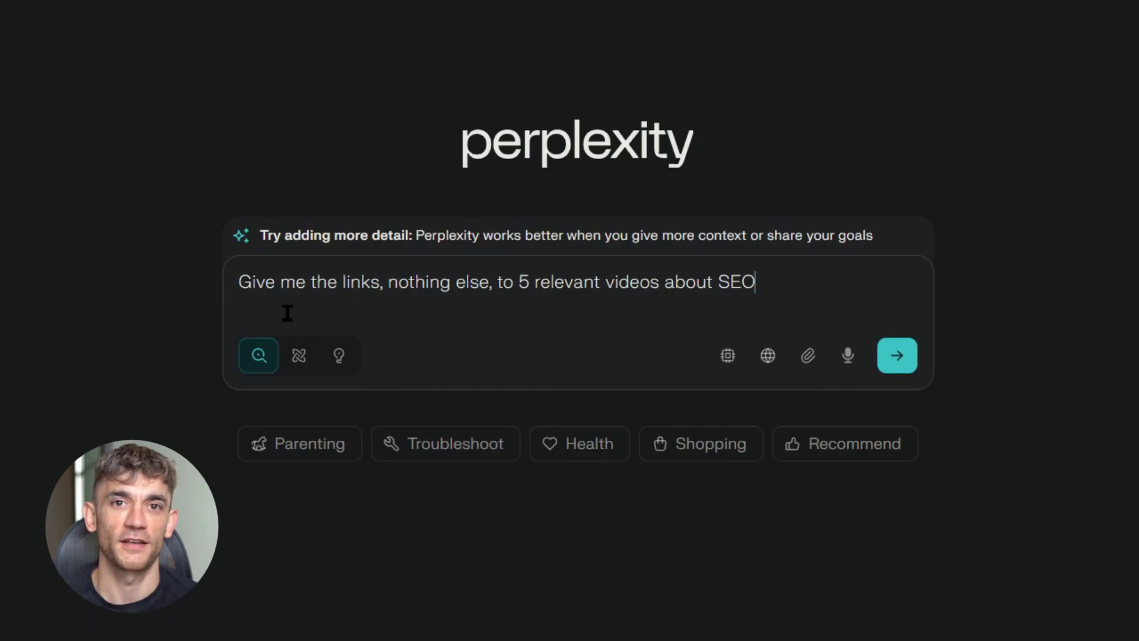
pyautogui.click(772, 293)
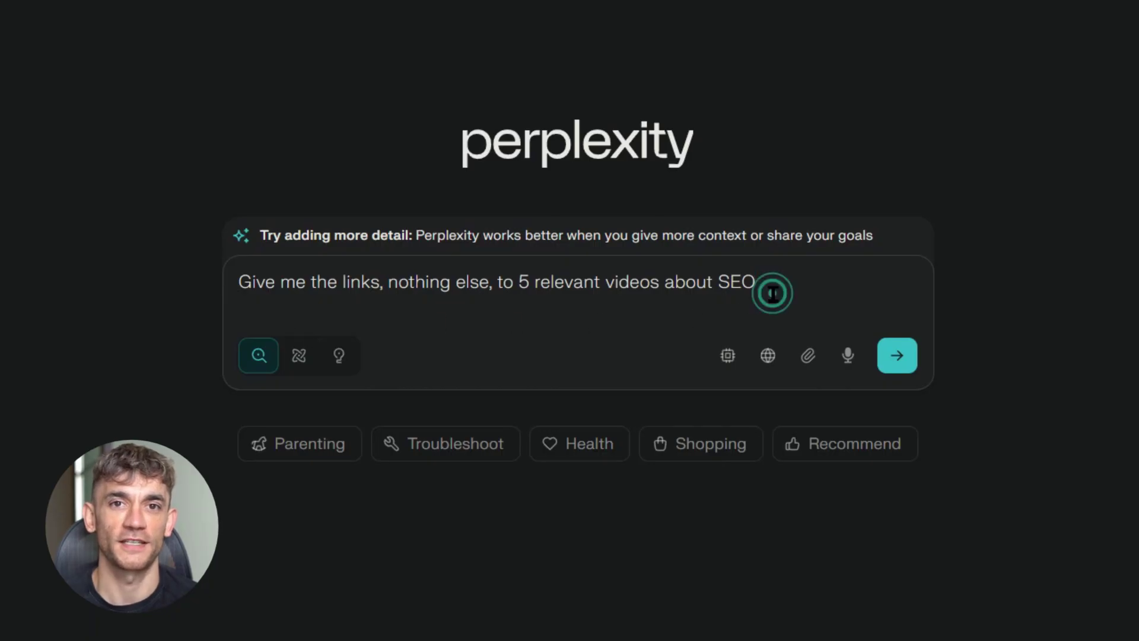
pyautogui.press('Return')
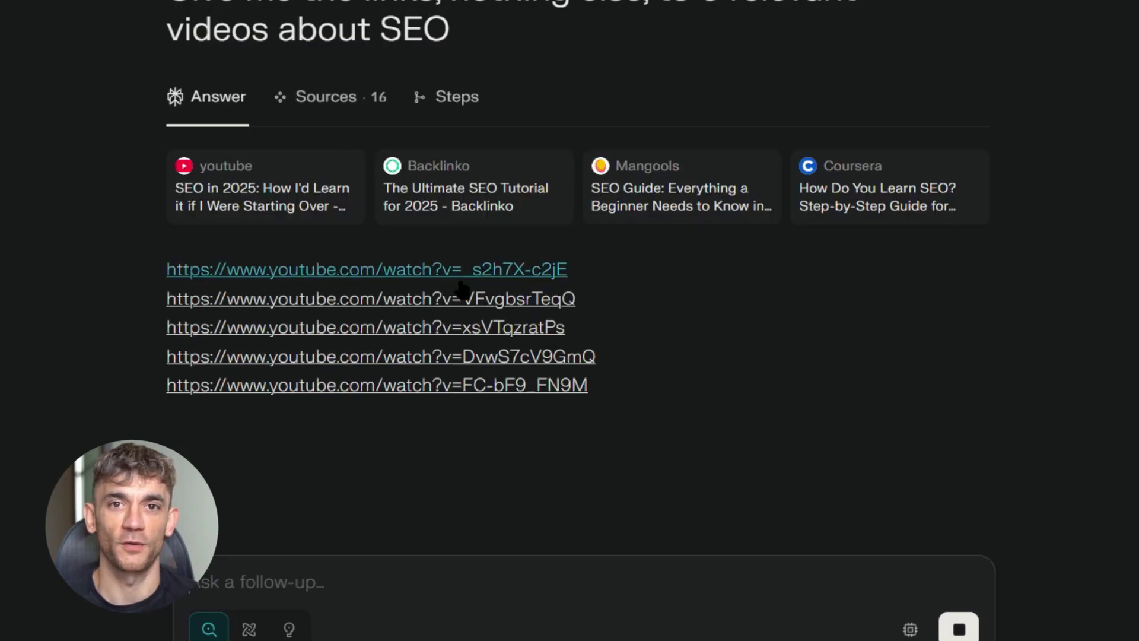
# Step: Highlight the five returned YouTube links and scroll through the answer
pyautogui.moveTo(136, 263); pyautogui.dragTo(643, 386)
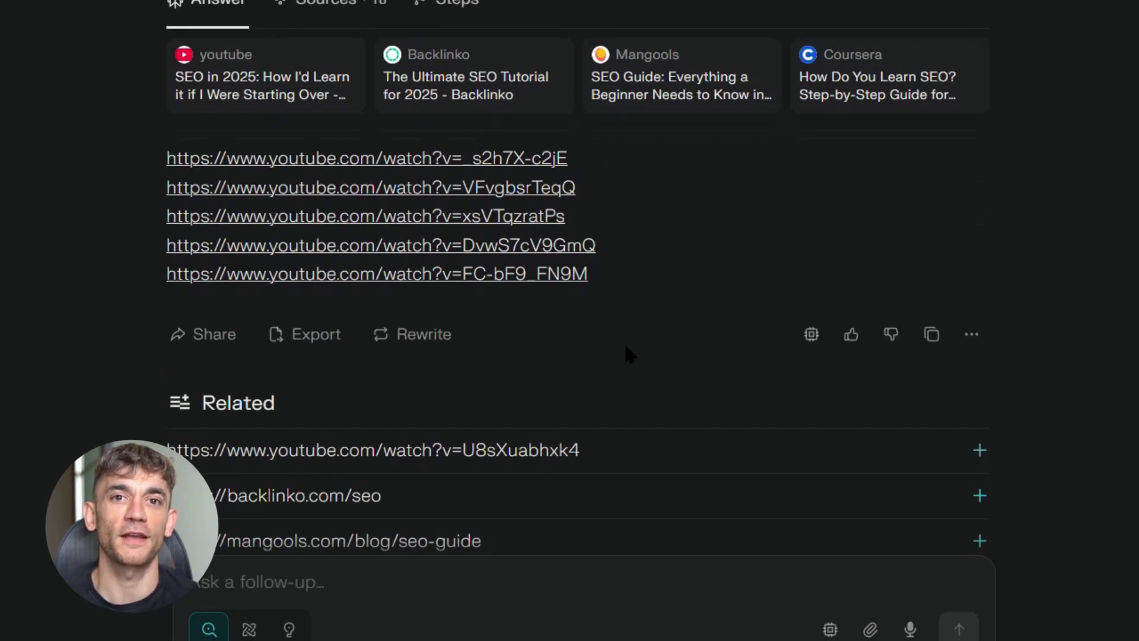
pyautogui.scroll(3, 323, 323)
pyautogui.scroll(-3, 324, 323)
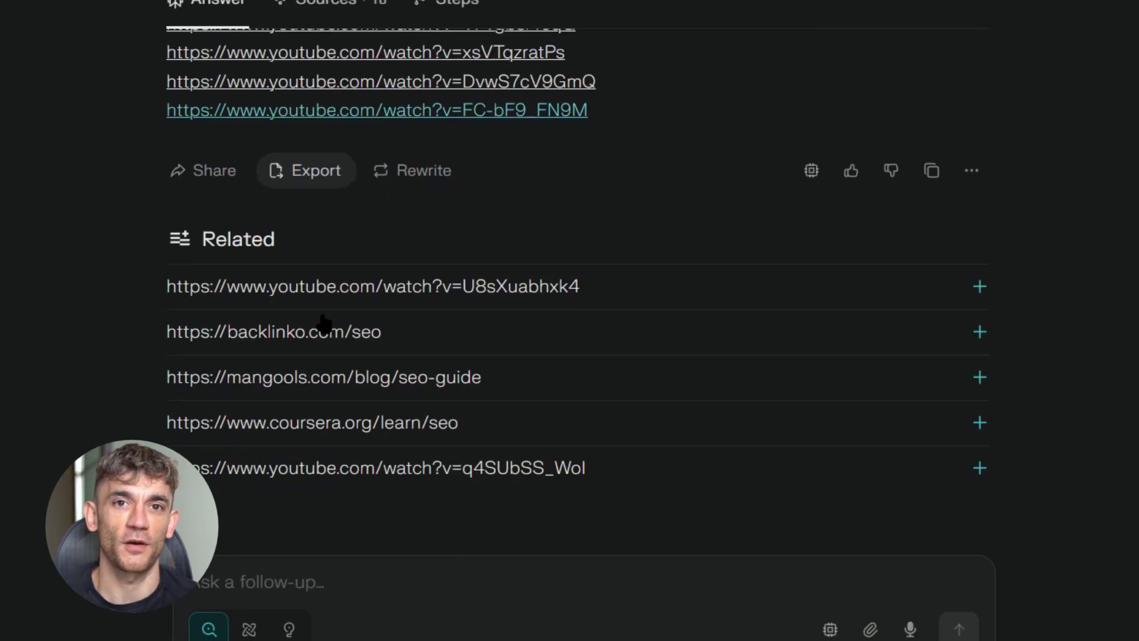
pyautogui.scroll(5, 323, 320)
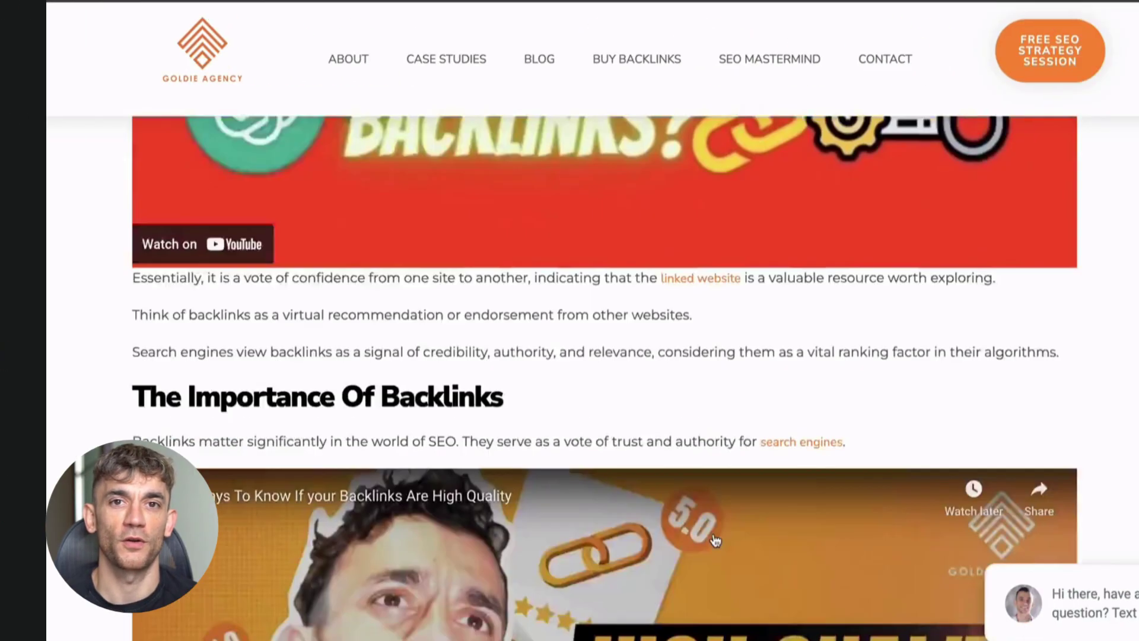
pyautogui.scroll(-10, 669, 540)
pyautogui.scroll(-20, 669, 540)
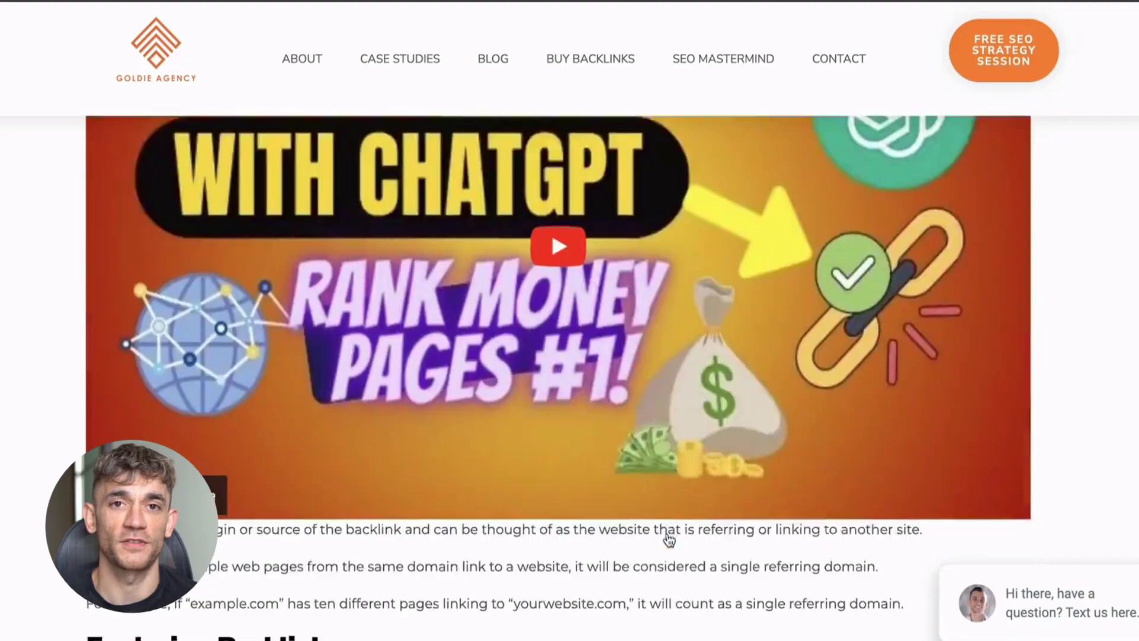
pyautogui.scroll(-8, 669, 540)
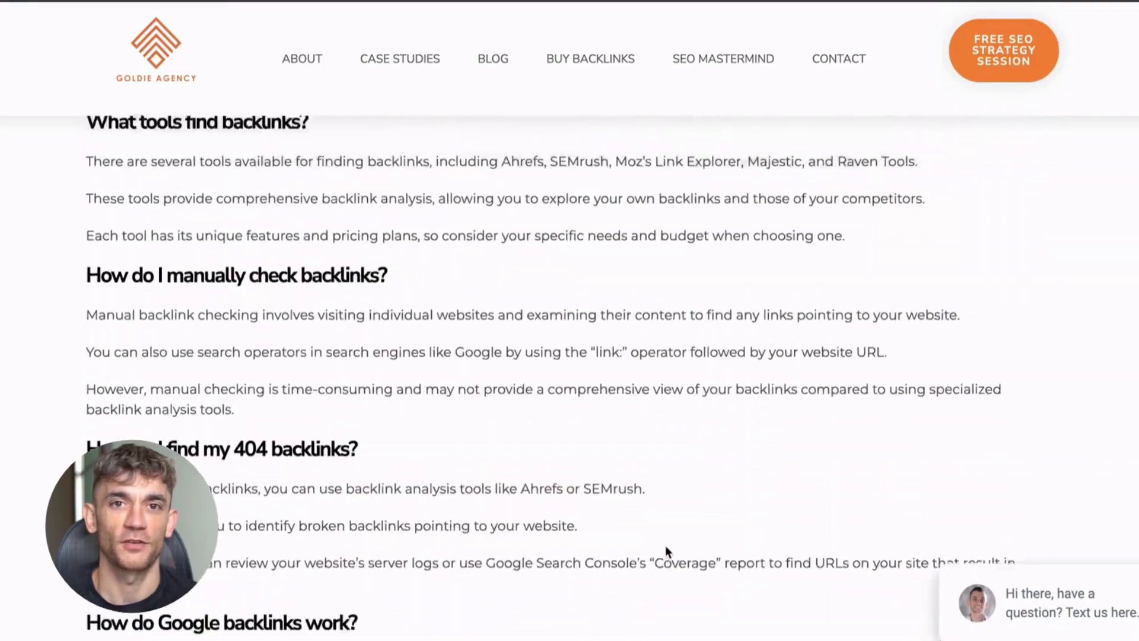
pyautogui.scroll(15, 666, 546)
pyautogui.scroll(12, 666, 546)
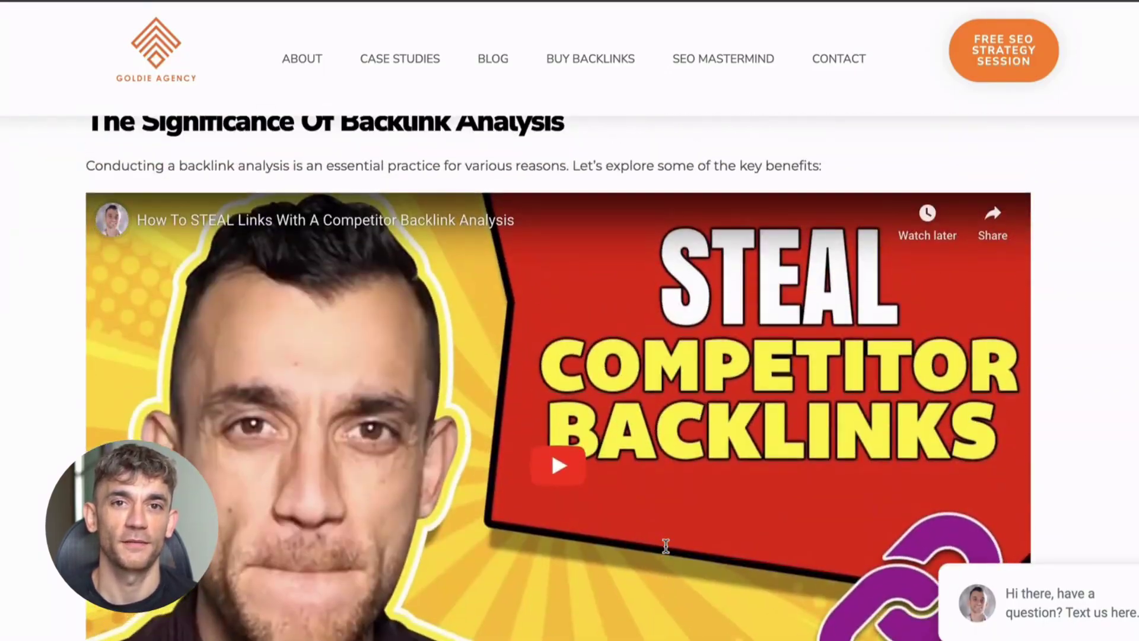
pyautogui.scroll(4, 665, 546)
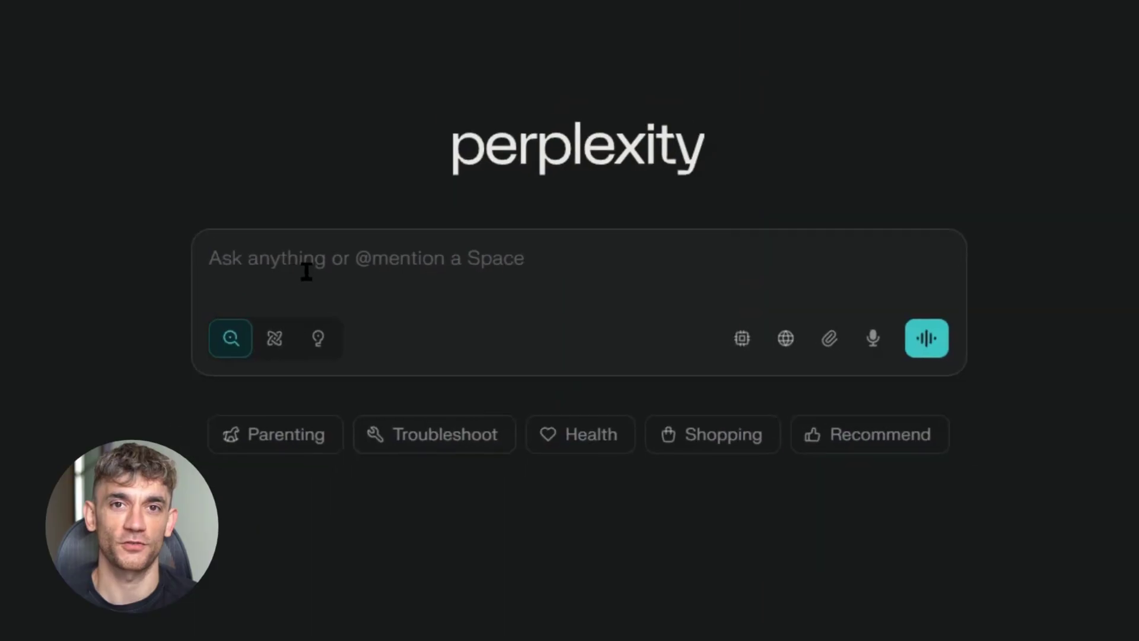
# Step: Submit the request for relevant external links for the cats-and-bananas article
pyautogui.write('Give me some relevant external links for my article about can cats eat bananas')
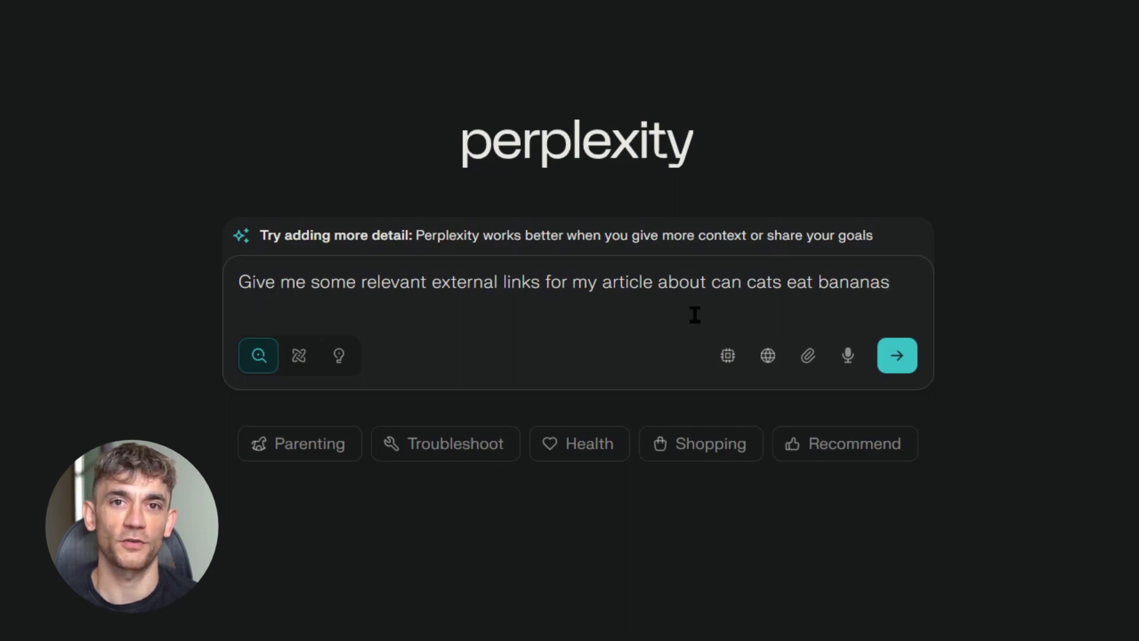
pyautogui.moveTo(746, 287); pyautogui.dragTo(924, 283)
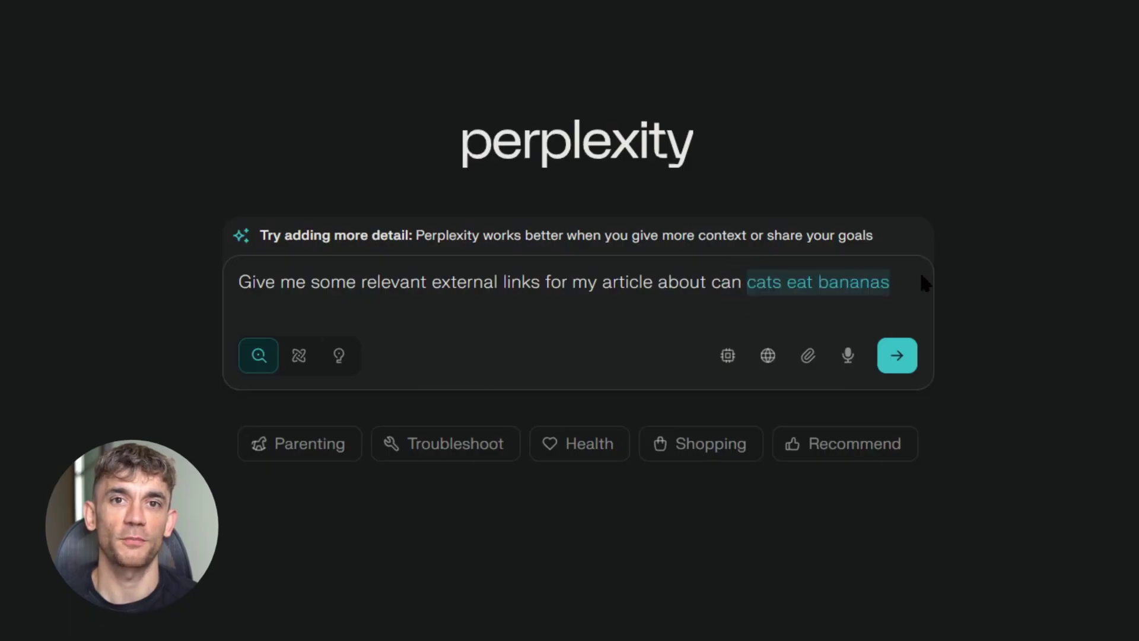
pyautogui.press('Return')
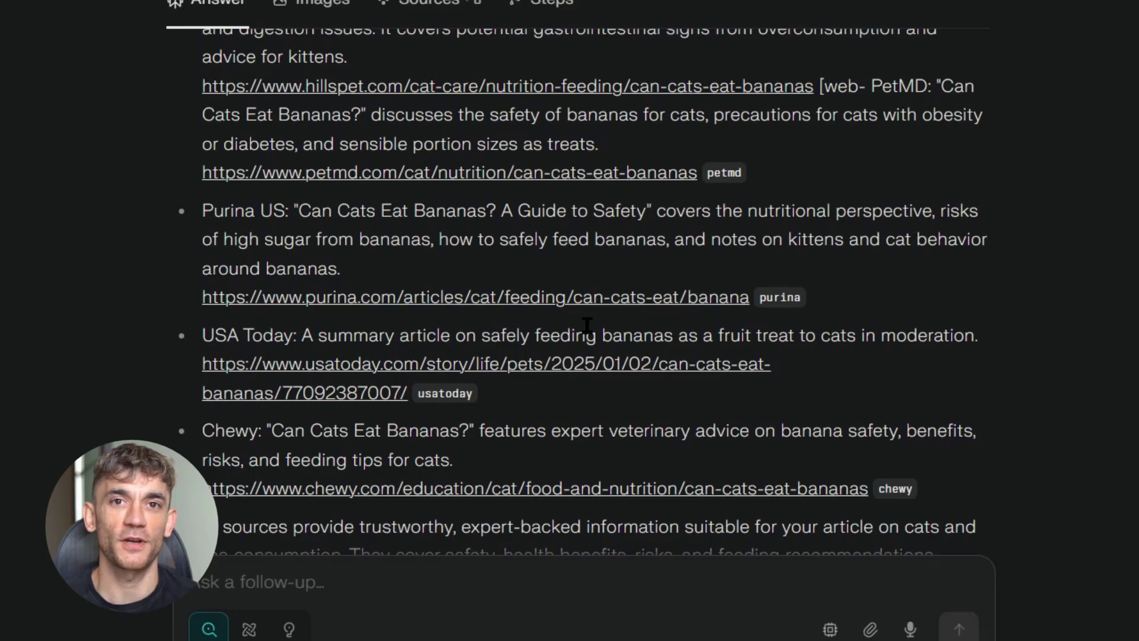
# Step: Scroll through the answer citing Hill's Pet, PetMD, Purina, USA Today and Chewy
pyautogui.scroll(-2, 587, 326)
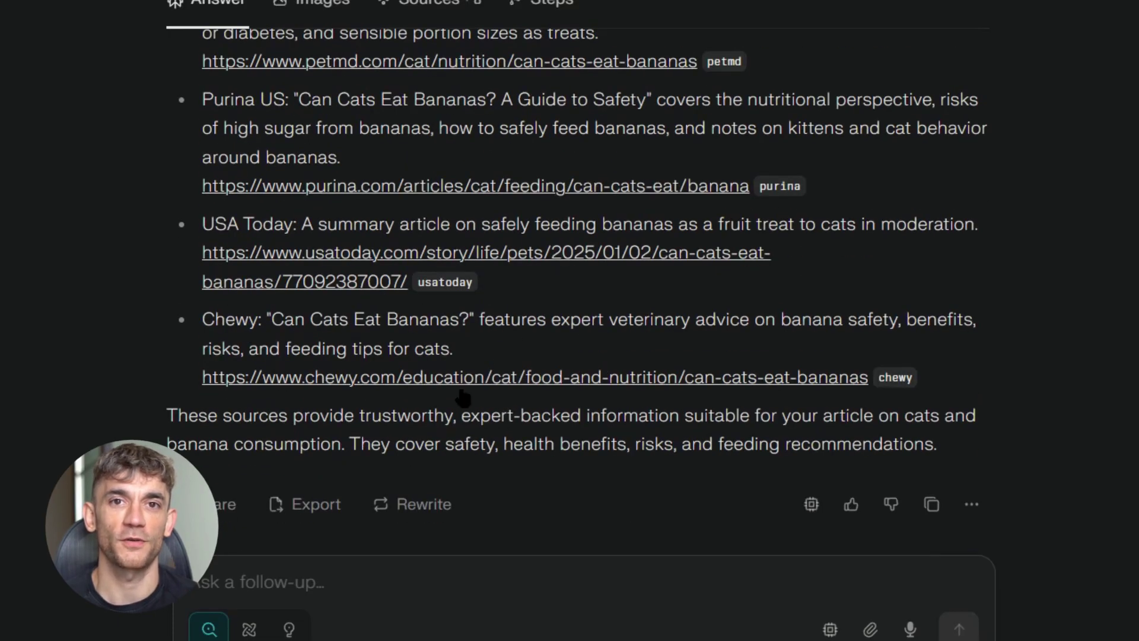
pyautogui.scroll(-2, 611, 389)
pyautogui.scroll(10, 632, 362)
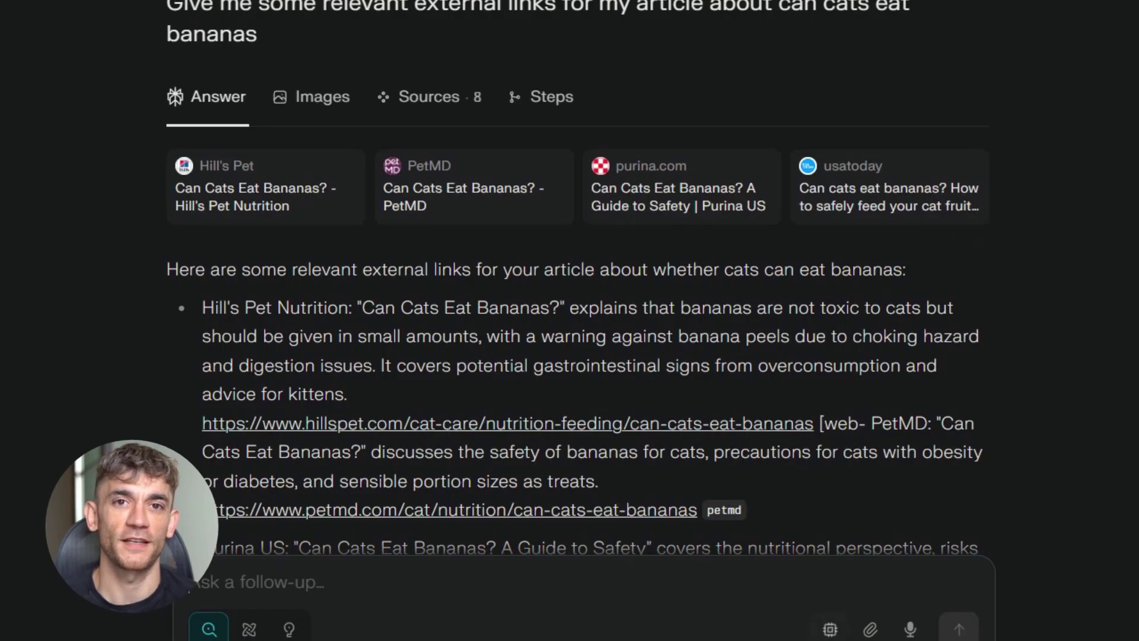
pyautogui.scroll(-2, 439, 267)
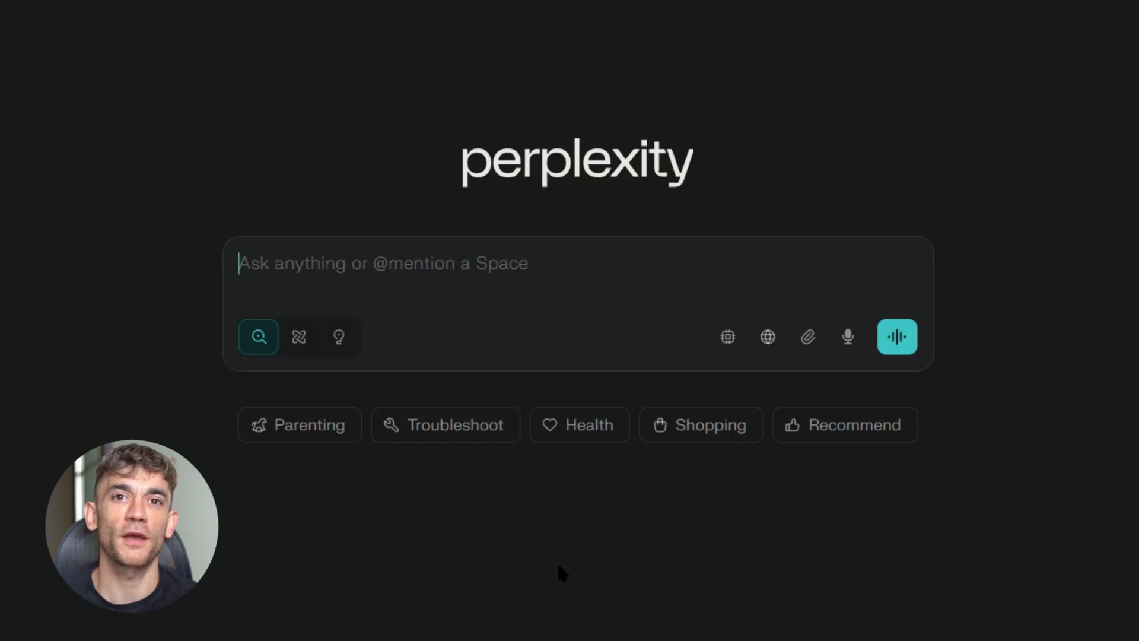
# Step: Request 10 external links for the backlink-checking page URL and review Google Search Console, Ahrefs, Sitechecker suggestions
pyautogui.write('Give me 10 external links for this page')
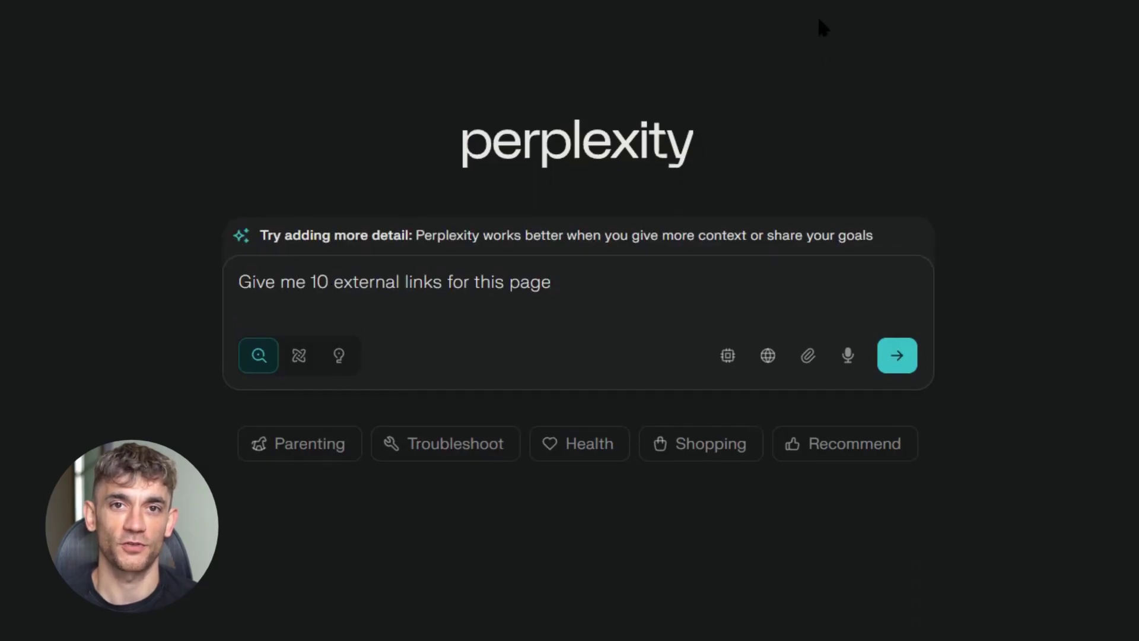
pyautogui.write('https://juliangoldie.com/how-to-check-my-backlinks/')
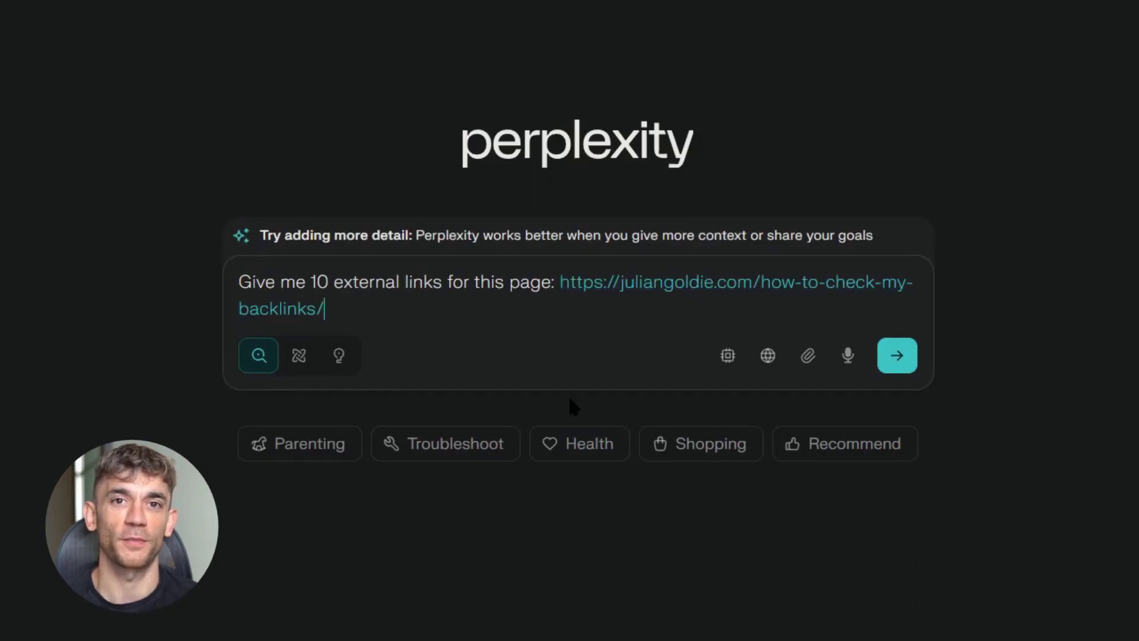
pyautogui.click(915, 361)
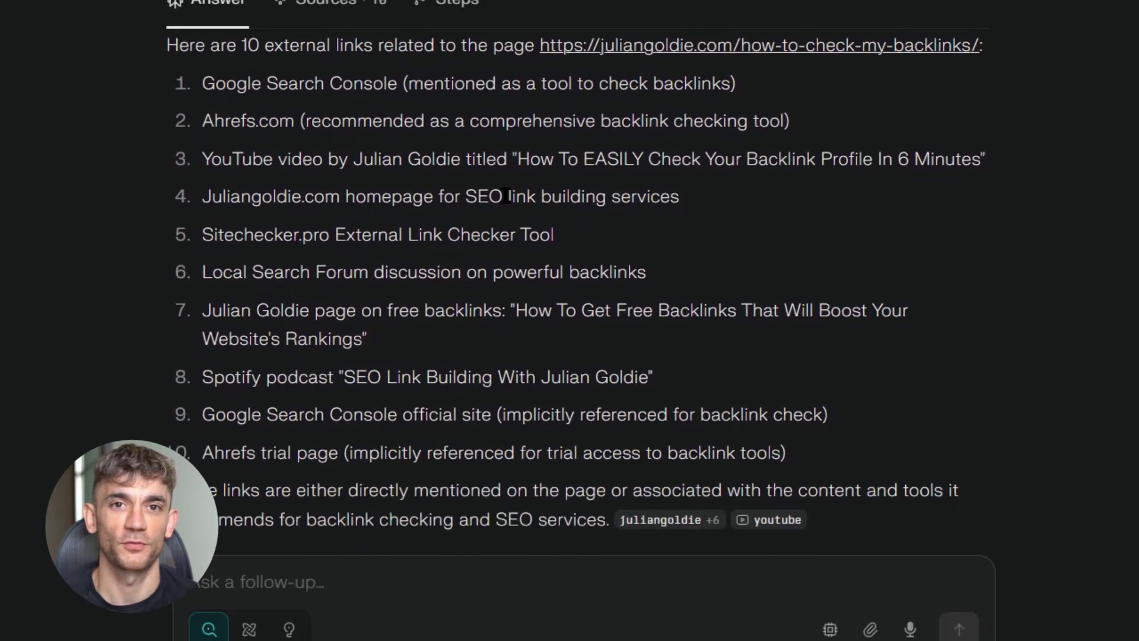
pyautogui.scroll(1, 499, 404)
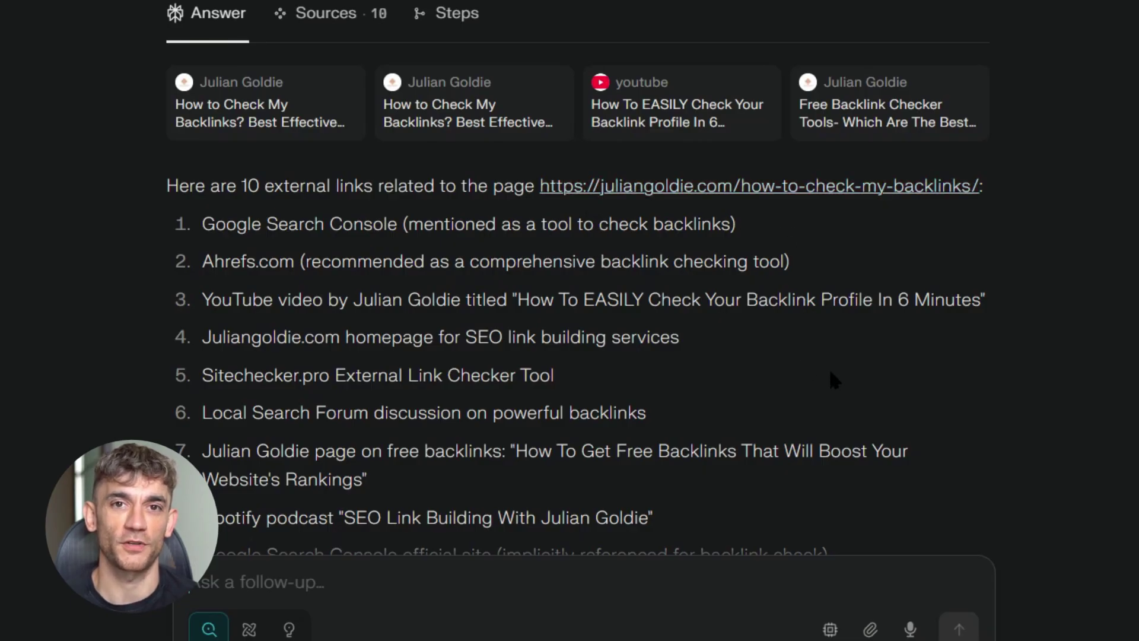
pyautogui.scroll(-2, 633, 322)
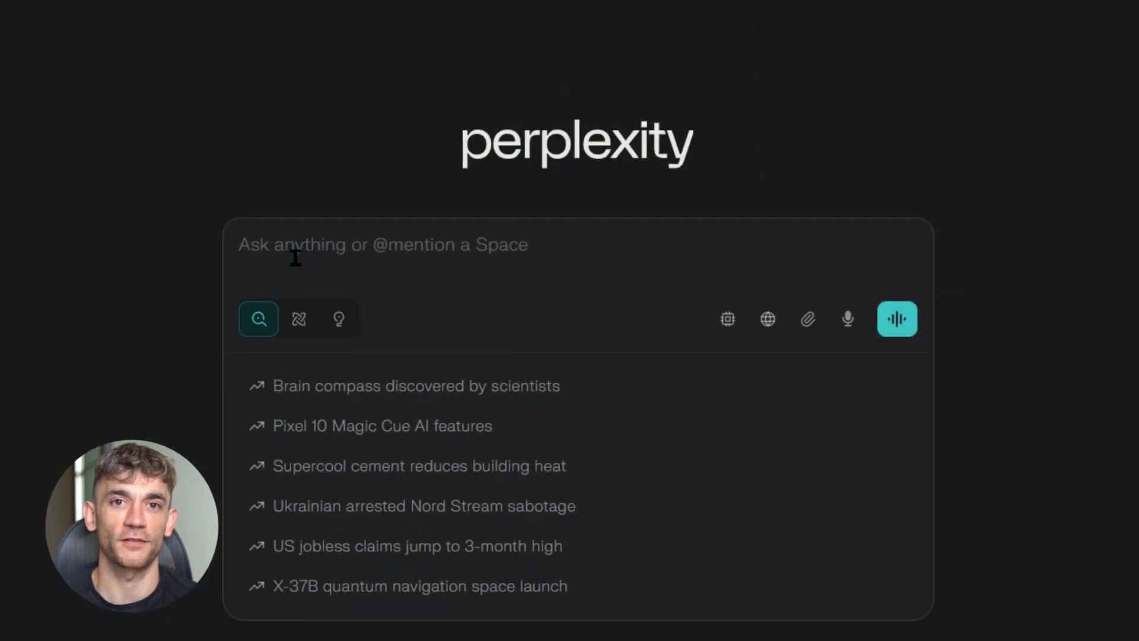
# Step: Submit 'Fact check everything' followed by the pasted backlink article text
pyautogui.write('Fact check everything')
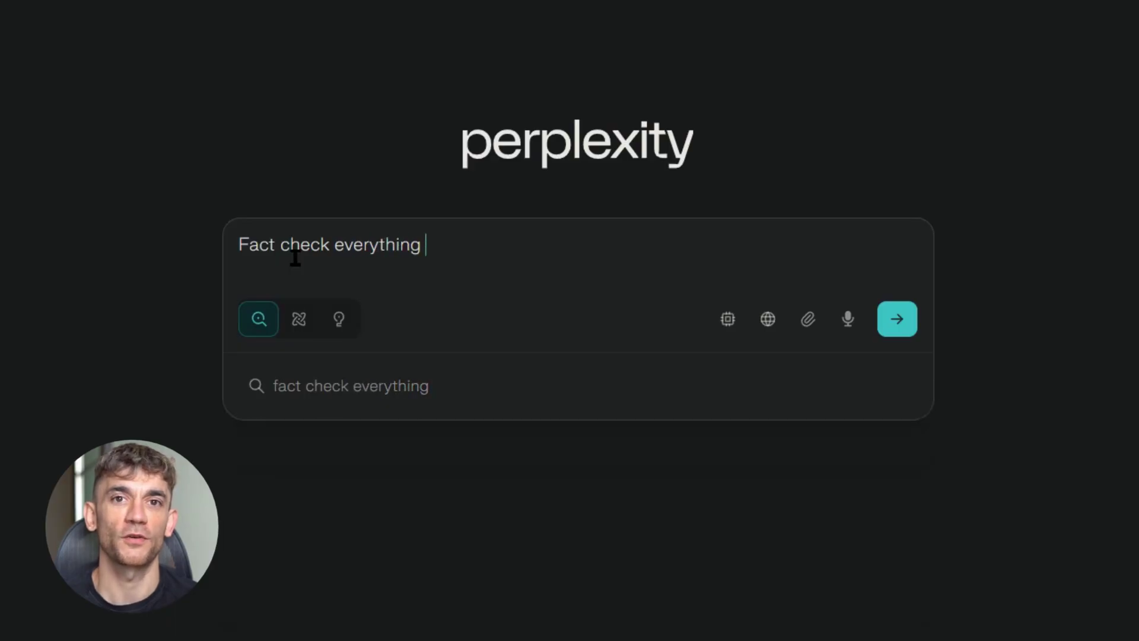
pyautogui.write(' "')
pyautogui.hotkey('ctrl', 'v')
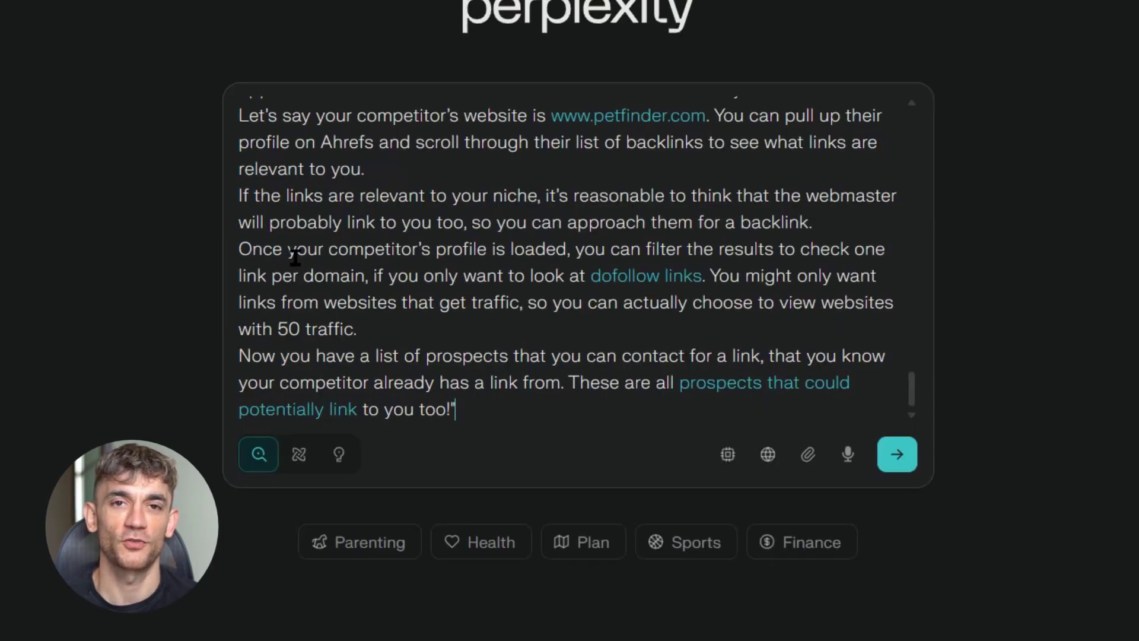
pyautogui.press('Return')
pyautogui.scroll(-20, 386, 153)
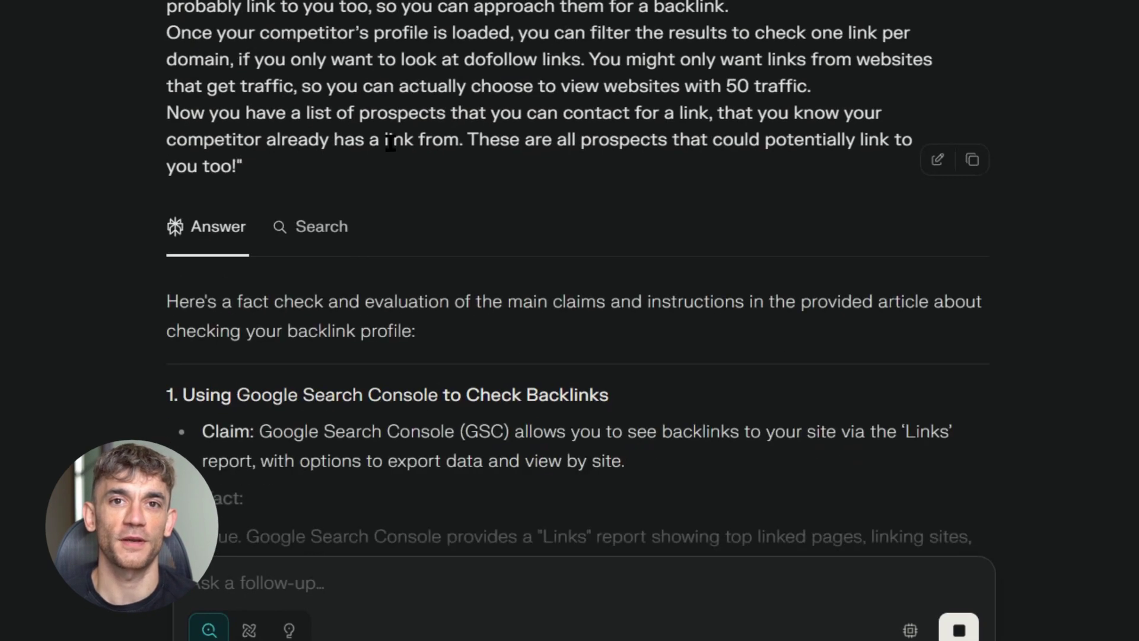
# Step: Highlight the Search Console claims and their True verdicts, including the crawling-delay and verification claims
pyautogui.scroll(-3, 390, 145)
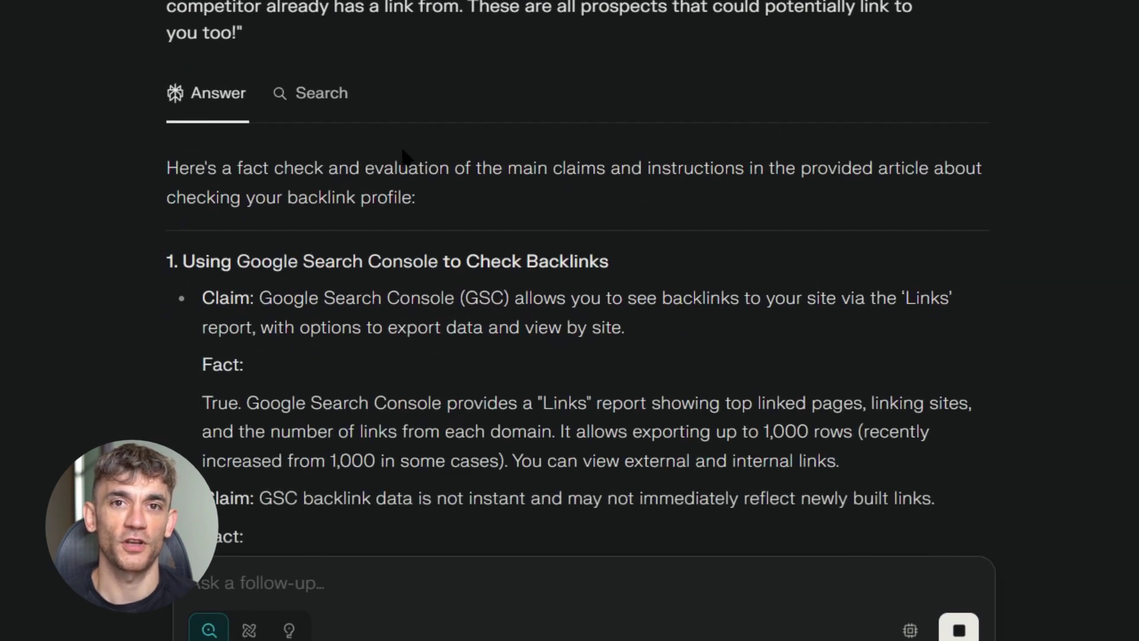
pyautogui.scroll(-2, 404, 151)
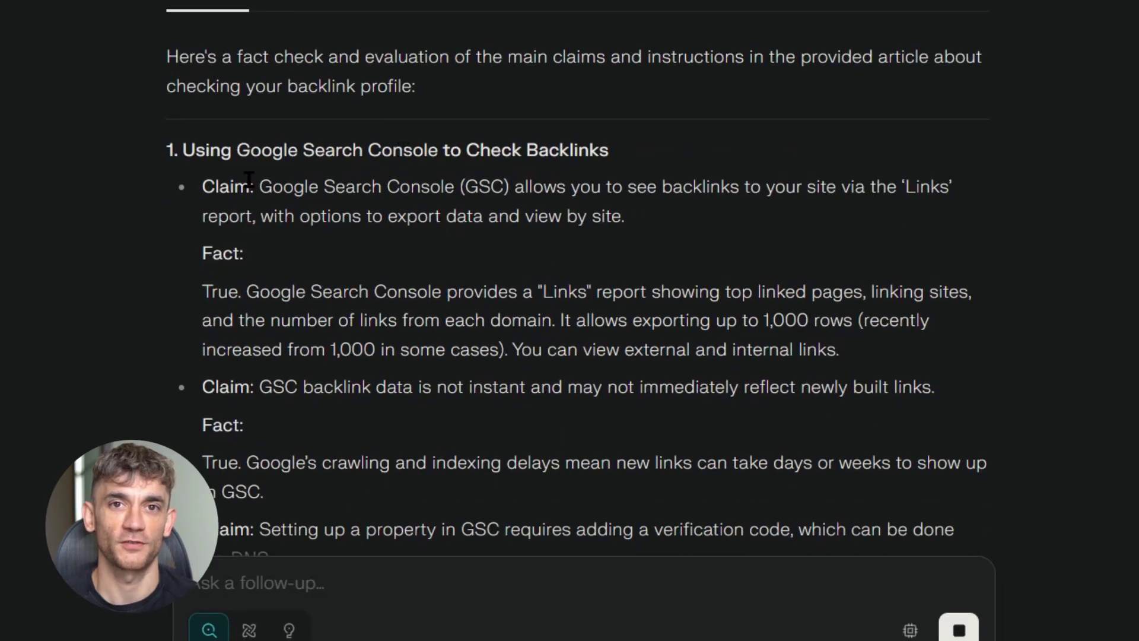
pyautogui.moveTo(262, 190); pyautogui.dragTo(894, 188)
pyautogui.moveTo(797, 207); pyautogui.dragTo(616, 222)
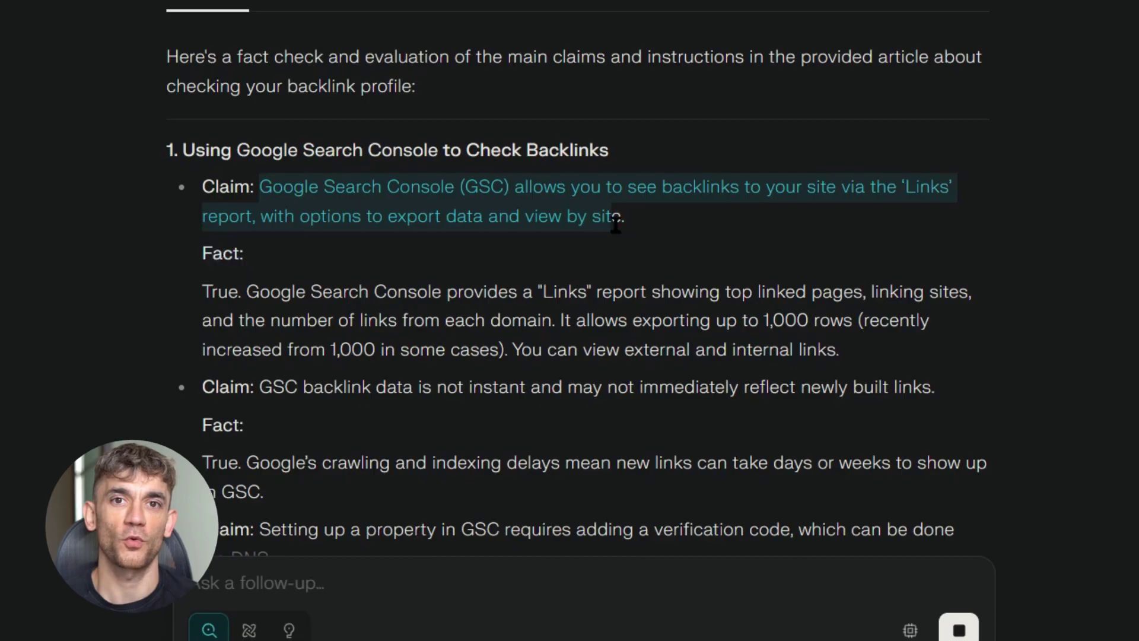
pyautogui.click(204, 291)
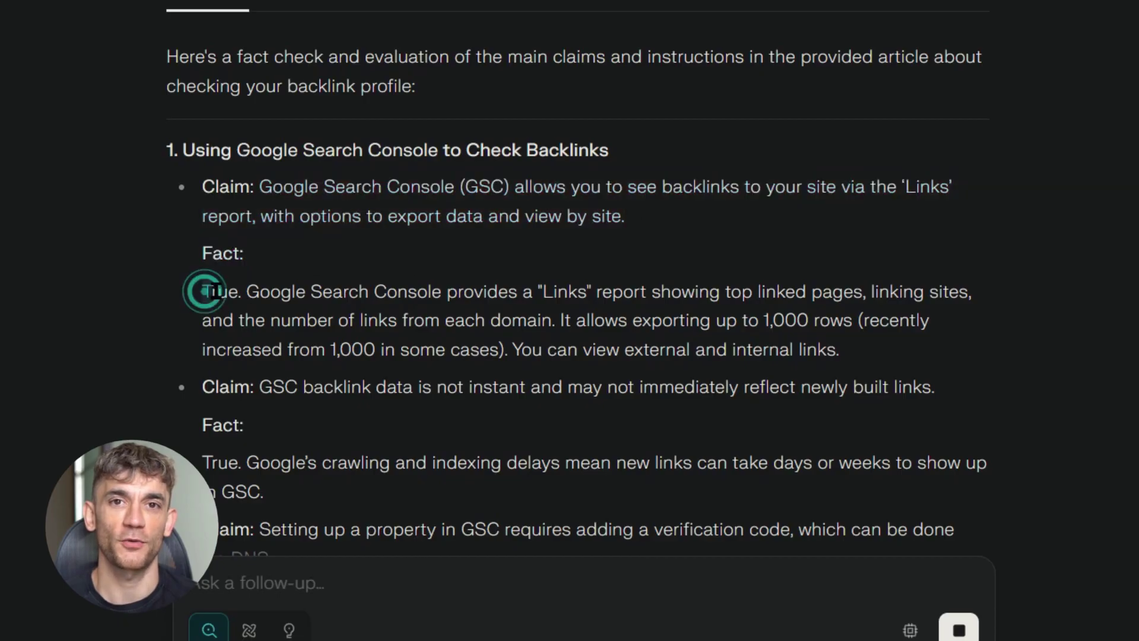
pyautogui.scroll(-4, 352, 321)
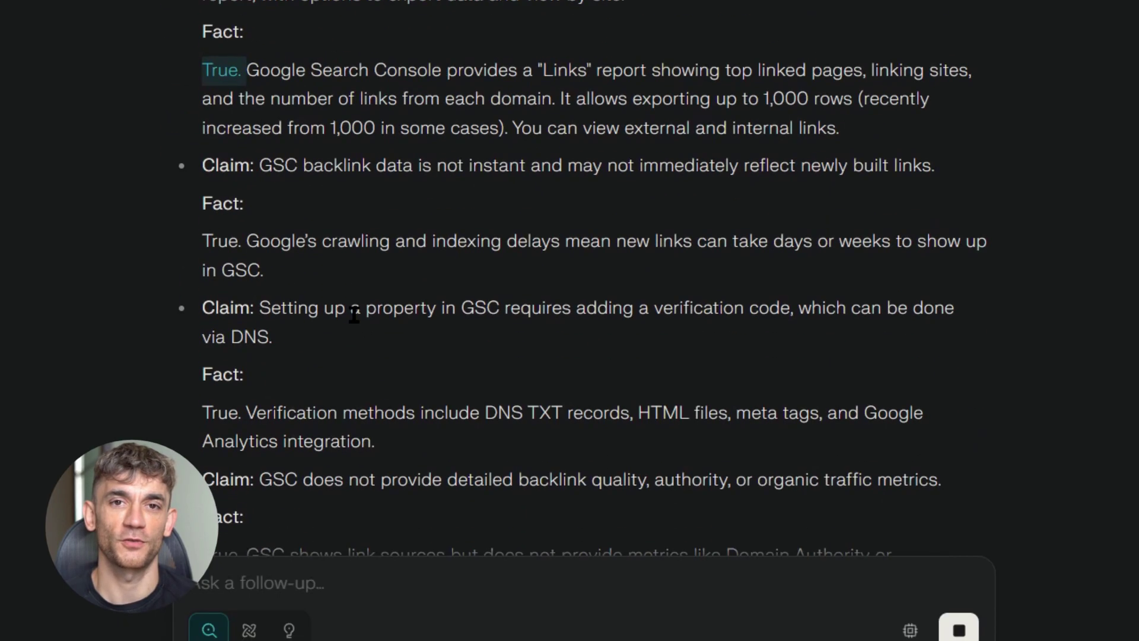
pyautogui.click(203, 241)
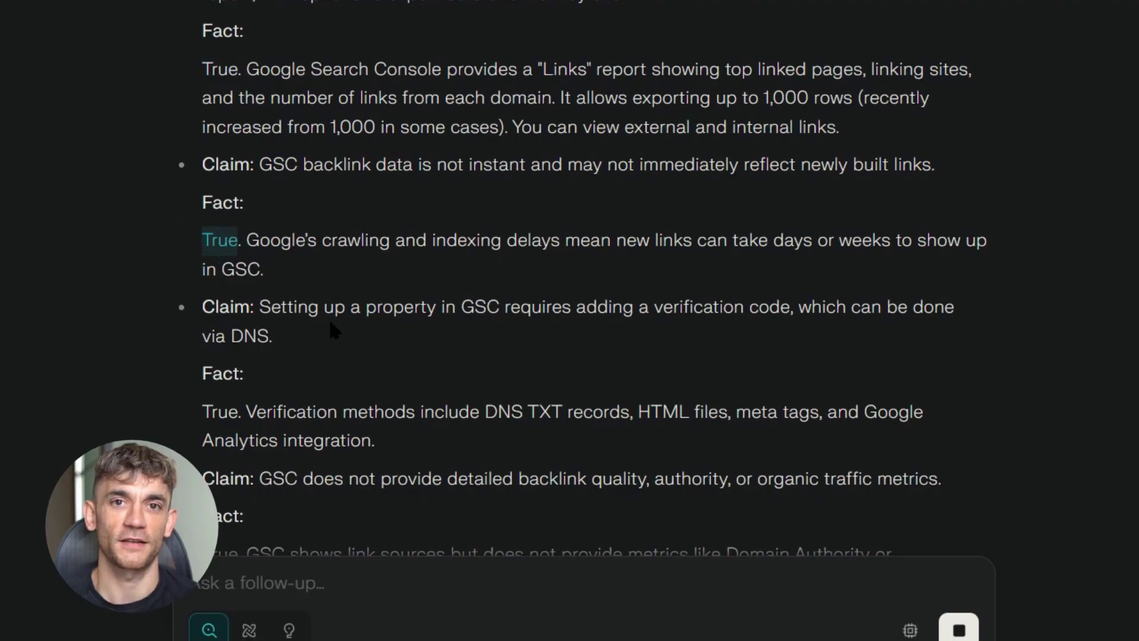
pyautogui.scroll(-2, 333, 330)
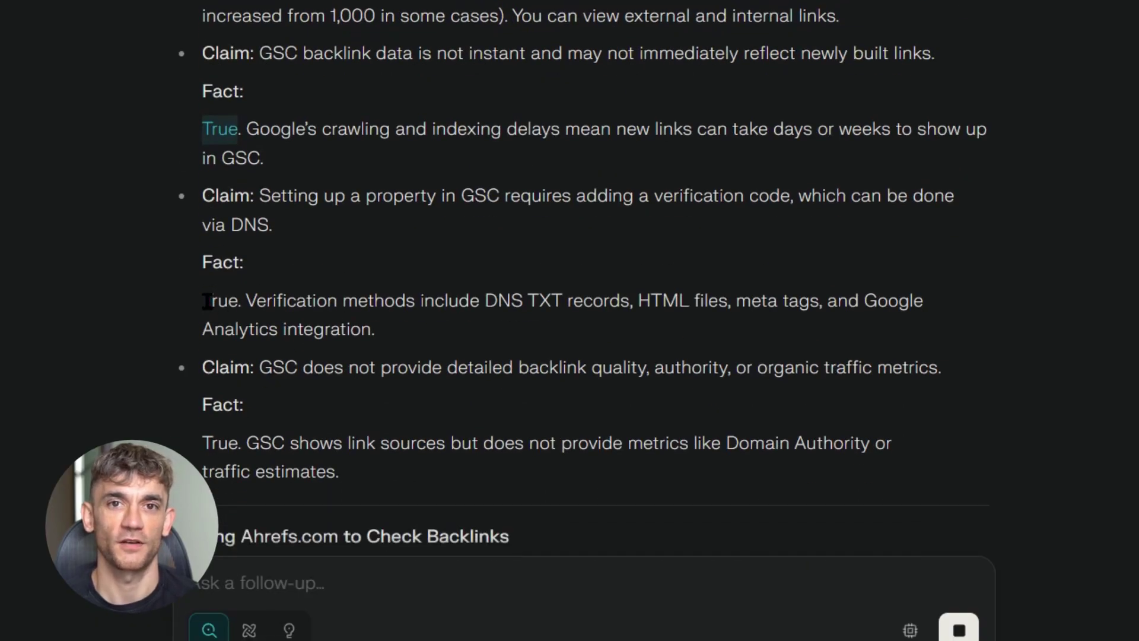
pyautogui.moveTo(204, 301); pyautogui.dragTo(237, 302)
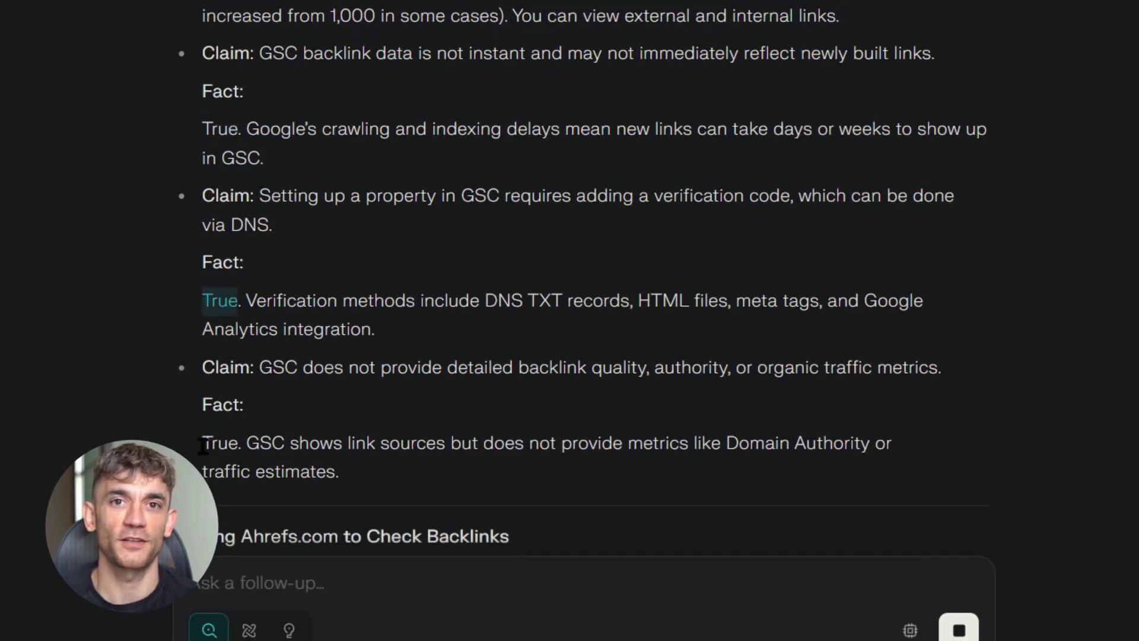
pyautogui.scroll(-6, 331, 438)
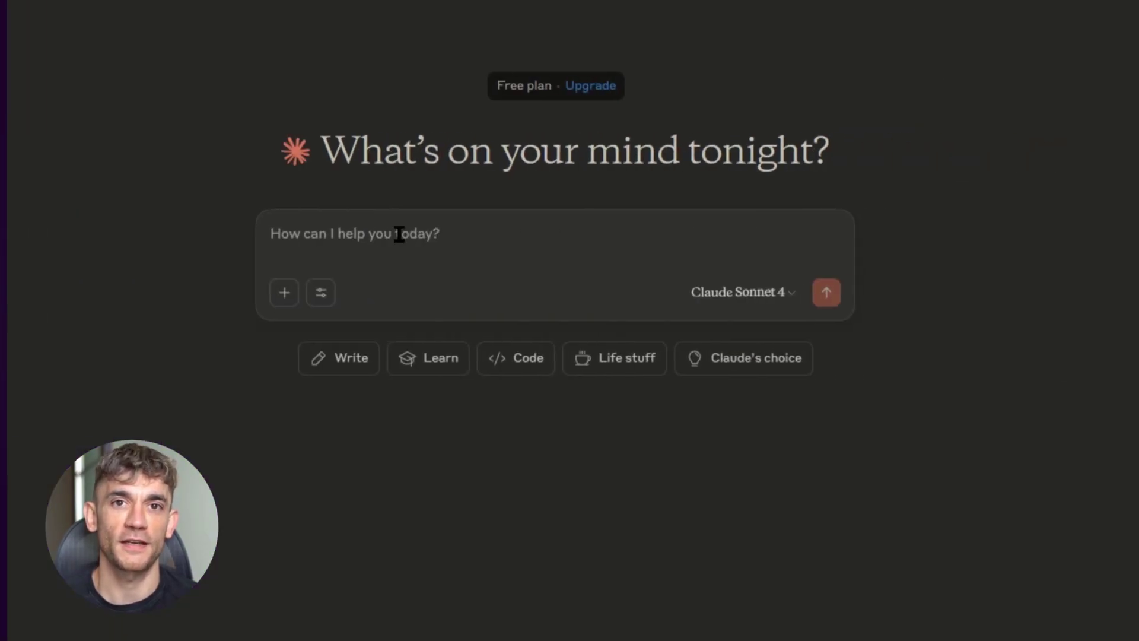
# Step: Paste the long SEO article-writing prompt and select the draft's intro paragraph
pyautogui.hotkey('ctrl', 'v')
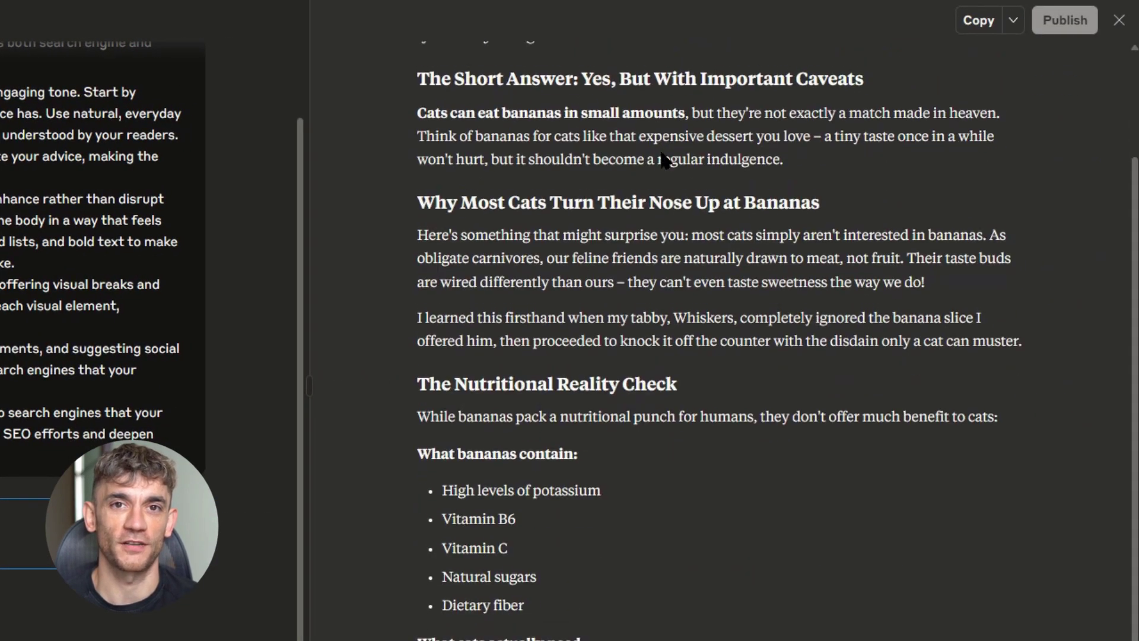
pyautogui.scroll(3, 664, 157)
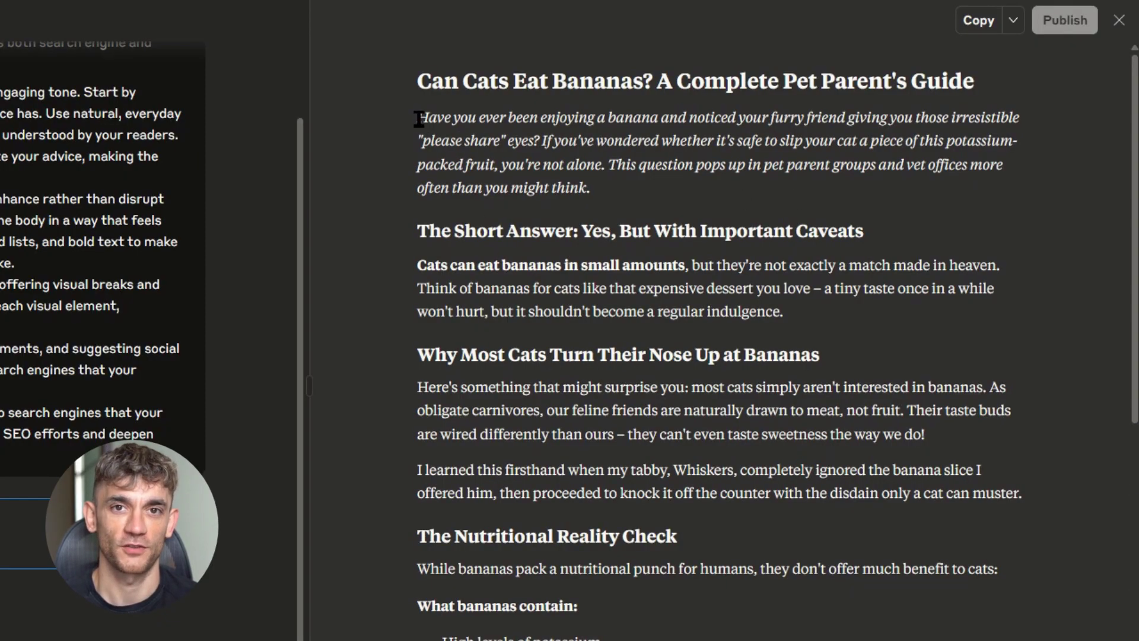
pyautogui.moveTo(419, 118); pyautogui.dragTo(1009, 192)
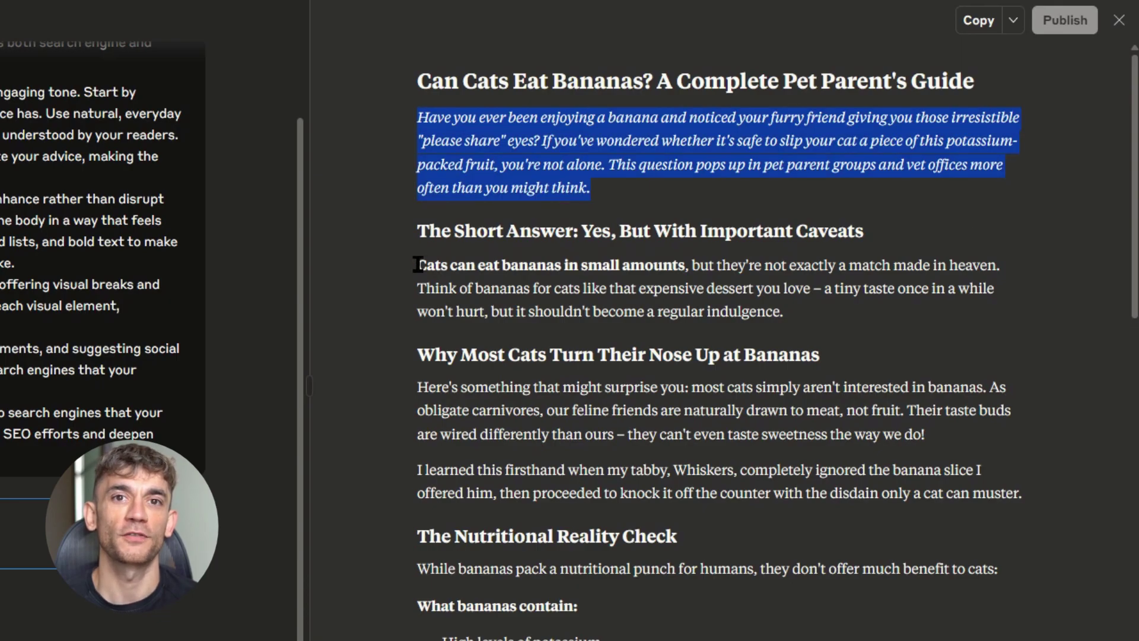
pyautogui.click(486, 190)
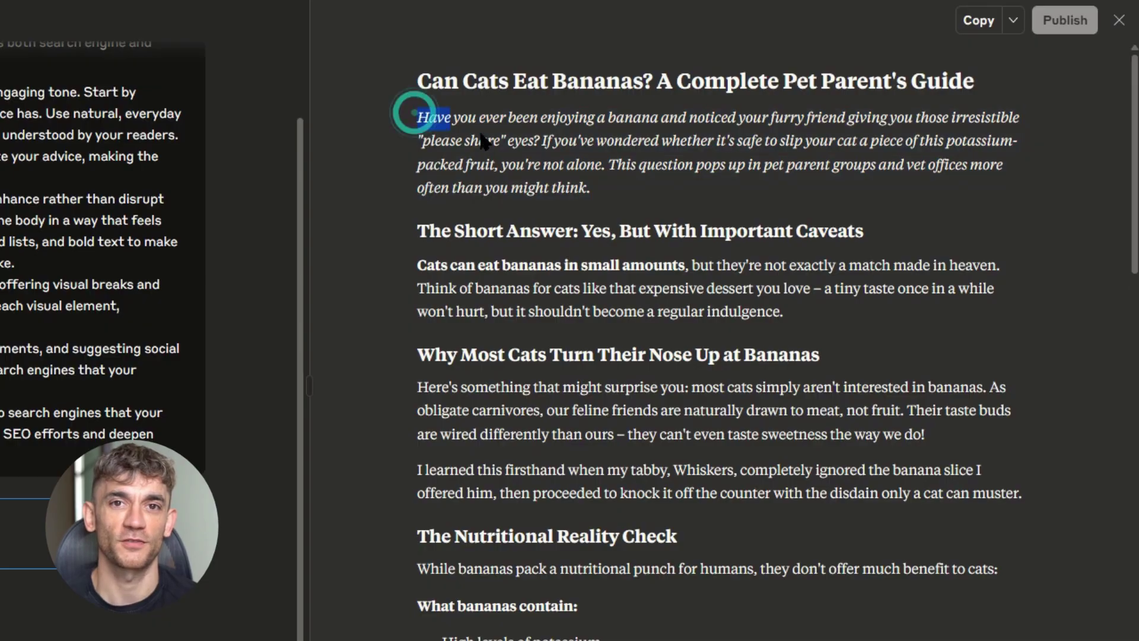
pyautogui.moveTo(484, 141); pyautogui.dragTo(525, 142)
pyautogui.moveTo(599, 157); pyautogui.dragTo(594, 196)
# Step: Highlight the bold short-answer paragraph about cats and bananas
pyautogui.moveTo(415, 265); pyautogui.dragTo(600, 268)
pyautogui.moveTo(688, 265); pyautogui.dragTo(880, 325)
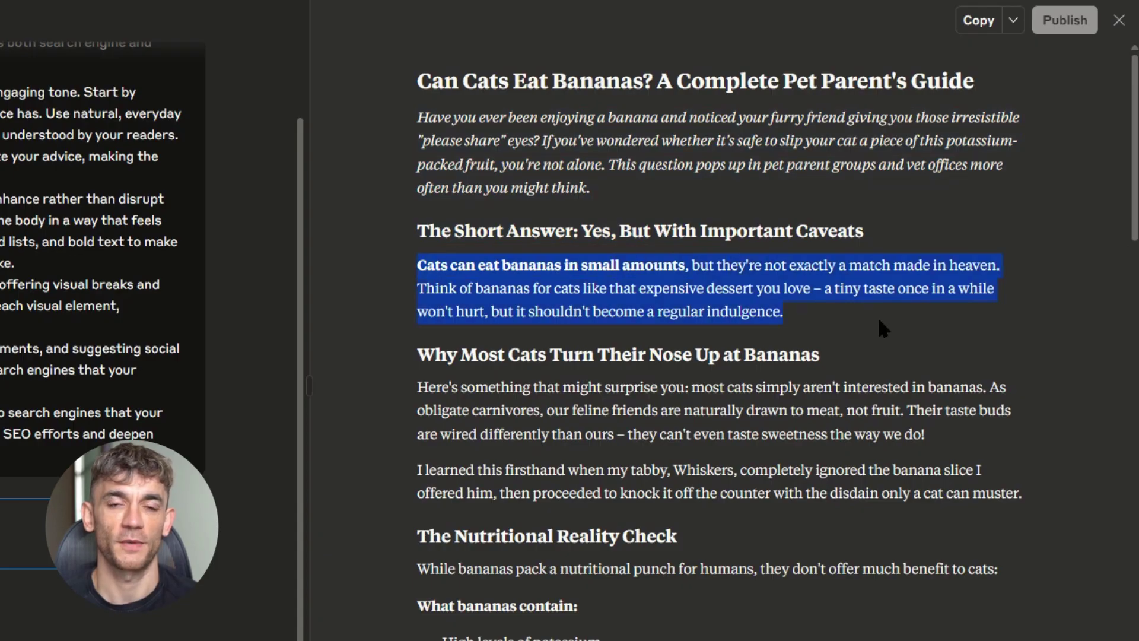
pyautogui.click(880, 321)
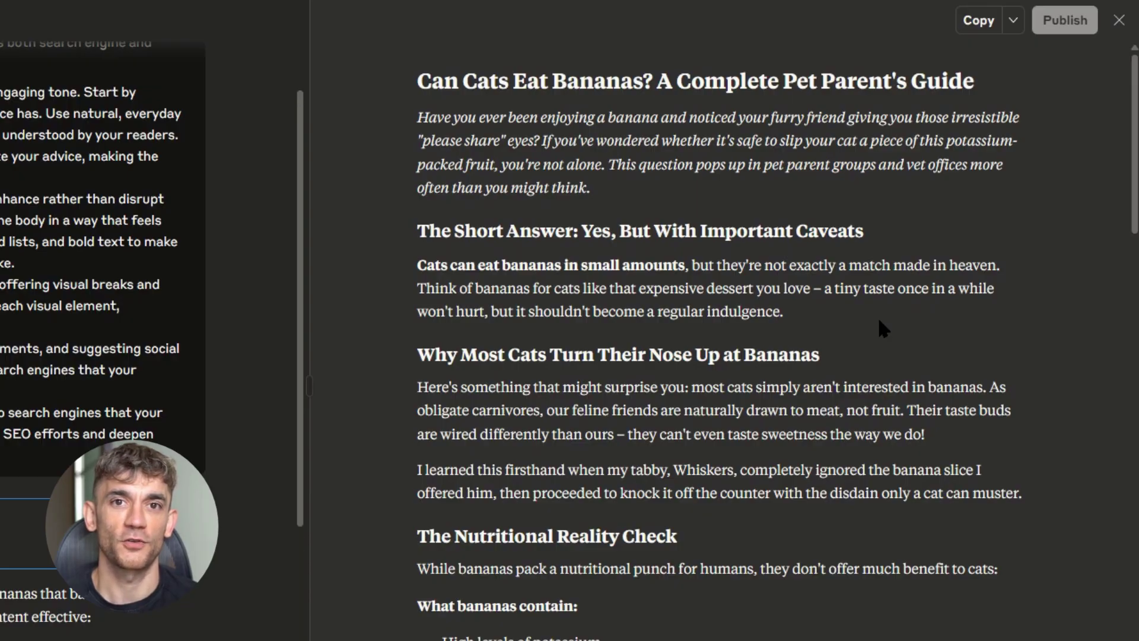
pyautogui.scroll(2, 8, 356)
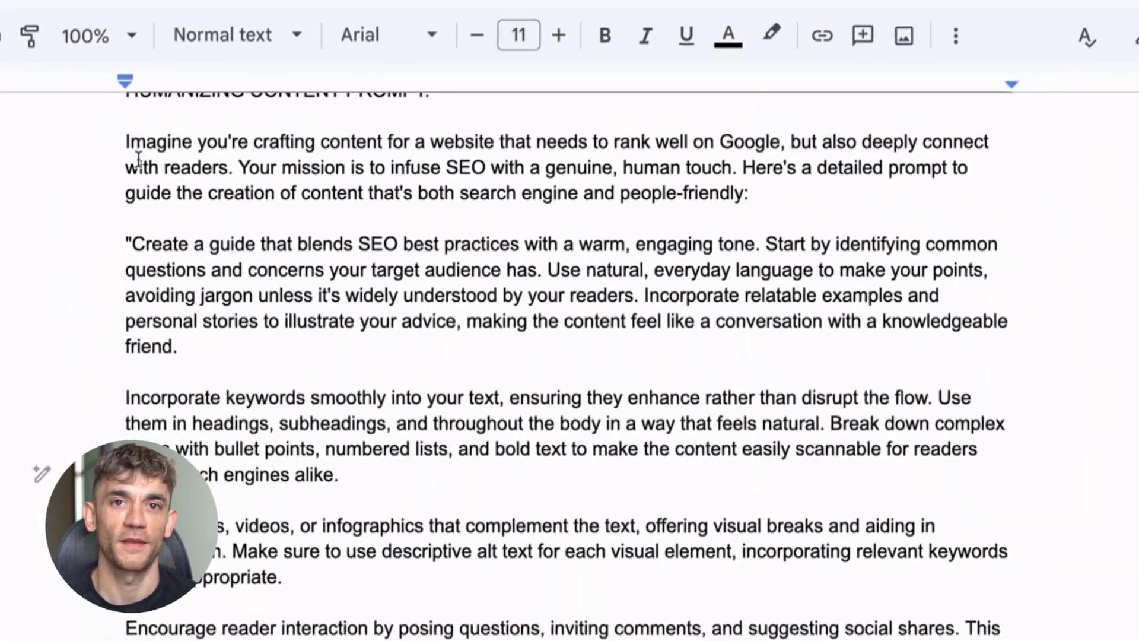
# Step: Scroll the HUMANIZING CONTENT PROMPT doc to the CLAUDE: section and select its opening paragraph
pyautogui.scroll(1, 137, 153)
pyautogui.moveTo(137, 149); pyautogui.dragTo(544, 152)
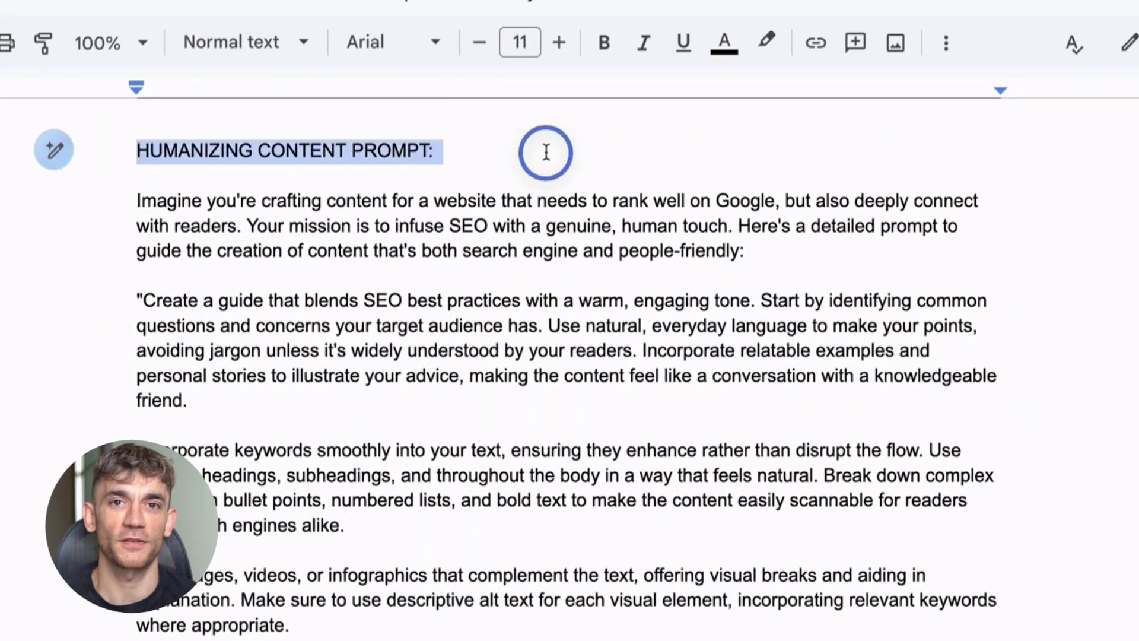
pyautogui.click(545, 152)
pyautogui.click(61, 220)
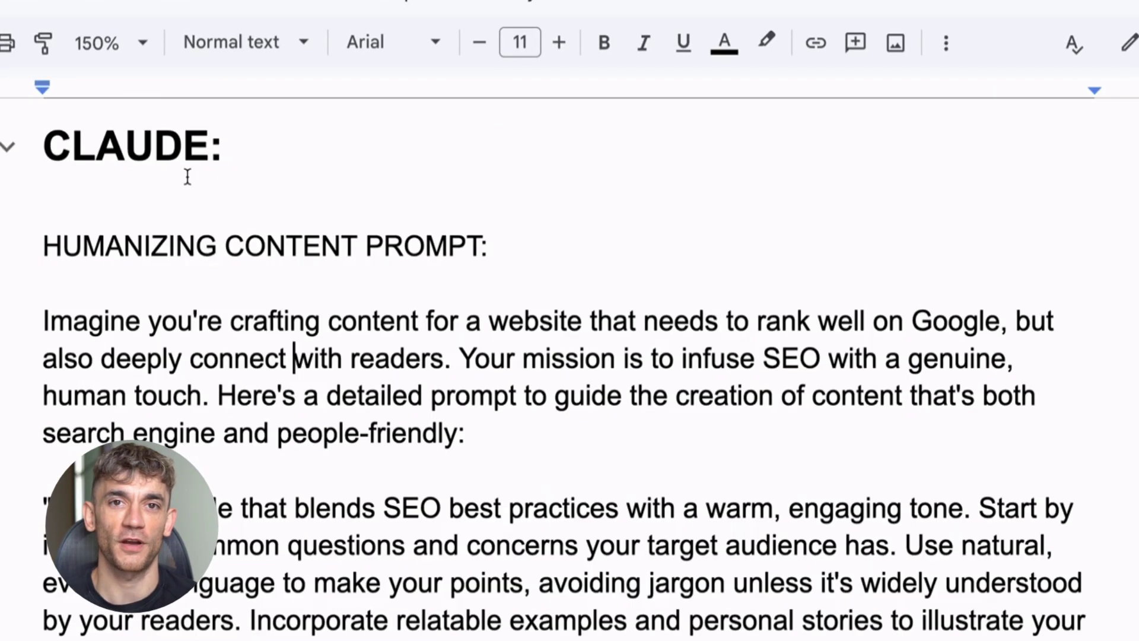
pyautogui.scroll(-3, 453, 501)
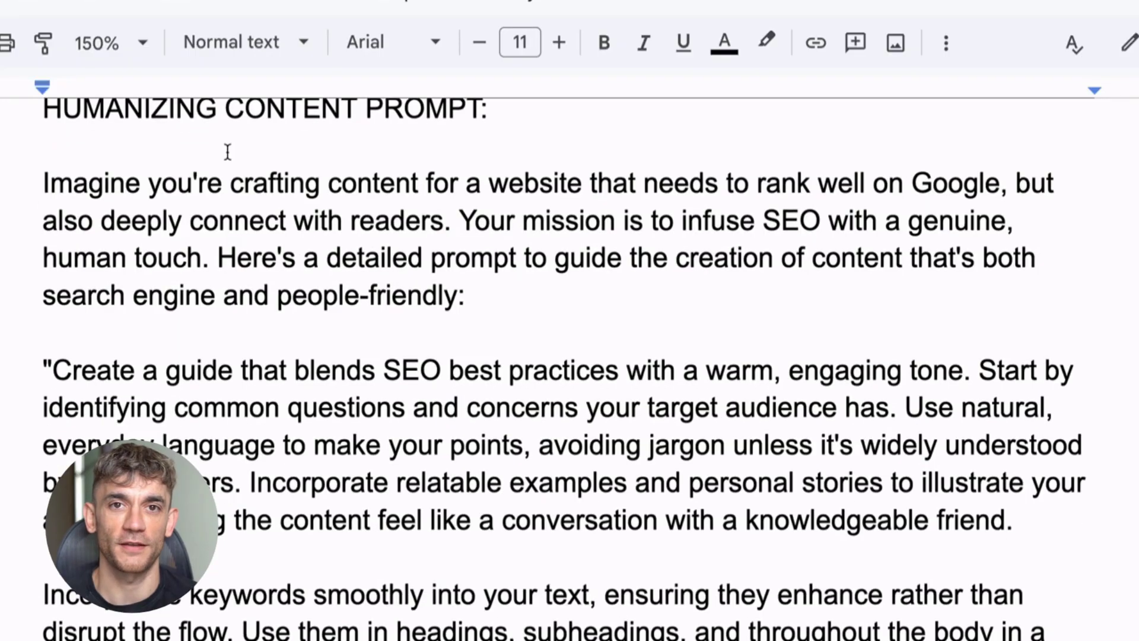
pyautogui.tripleClick(490, 263)
pyautogui.scroll(-3, 575, 300)
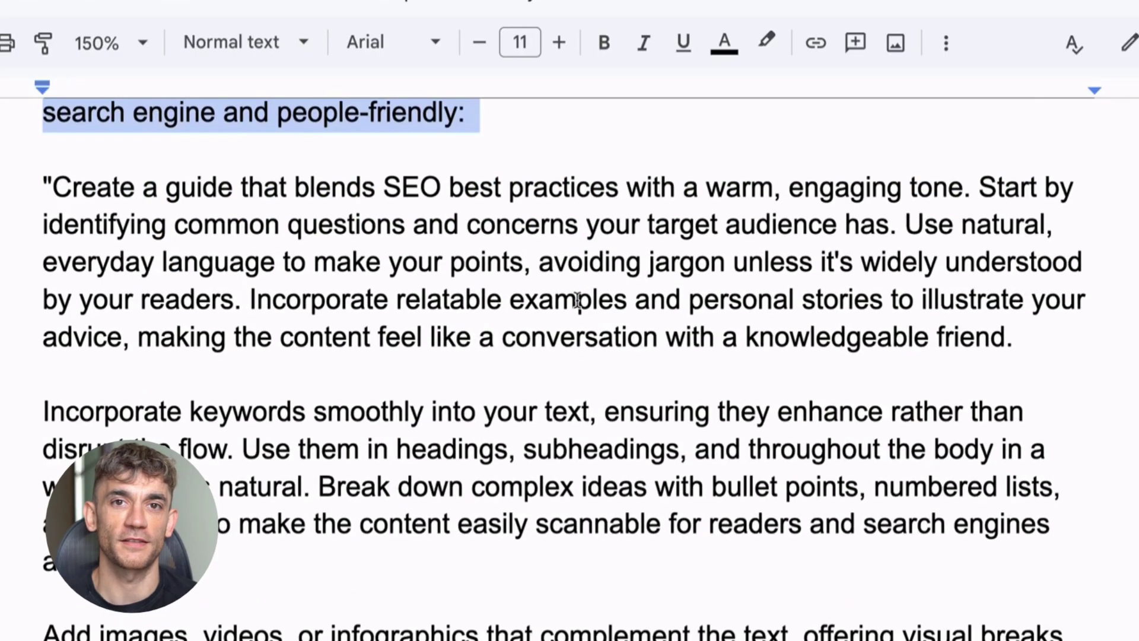
pyautogui.scroll(3, 575, 300)
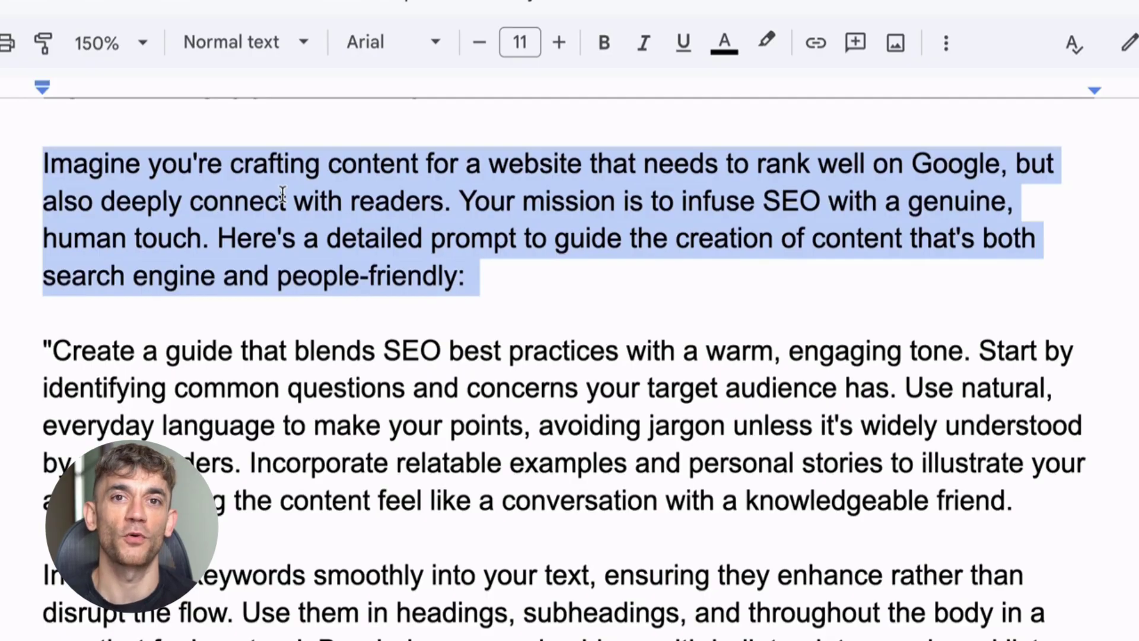
pyautogui.scroll(-5, 282, 194)
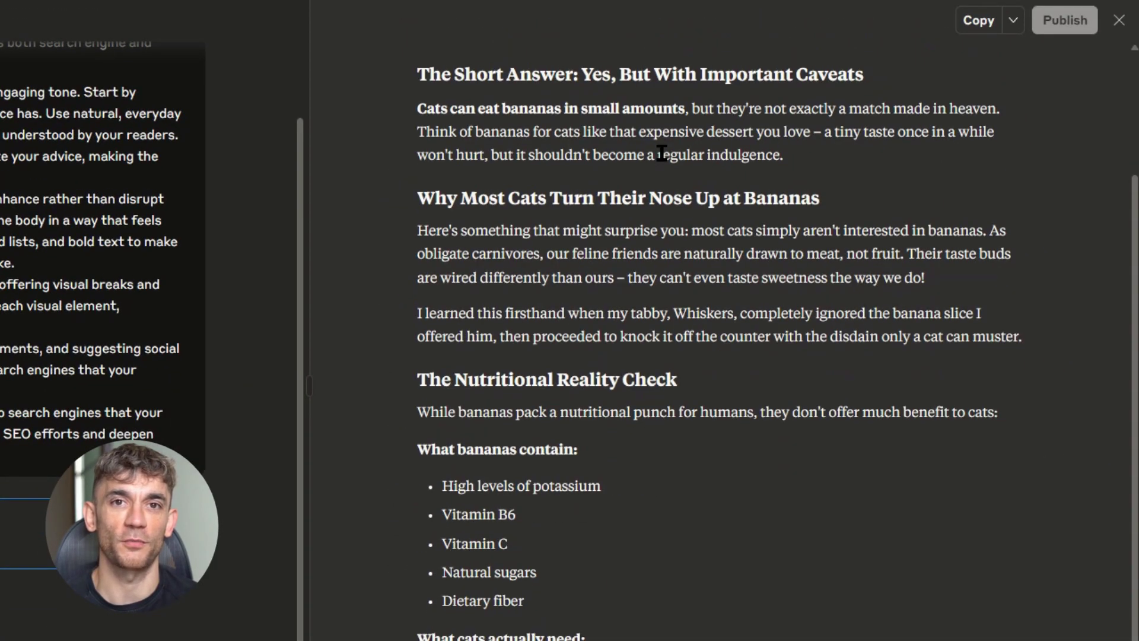
# Step: Send Claude an 'Impr…' request to improve the post with the pasted humanizing guidelines
pyautogui.scroll(3, 661, 153)
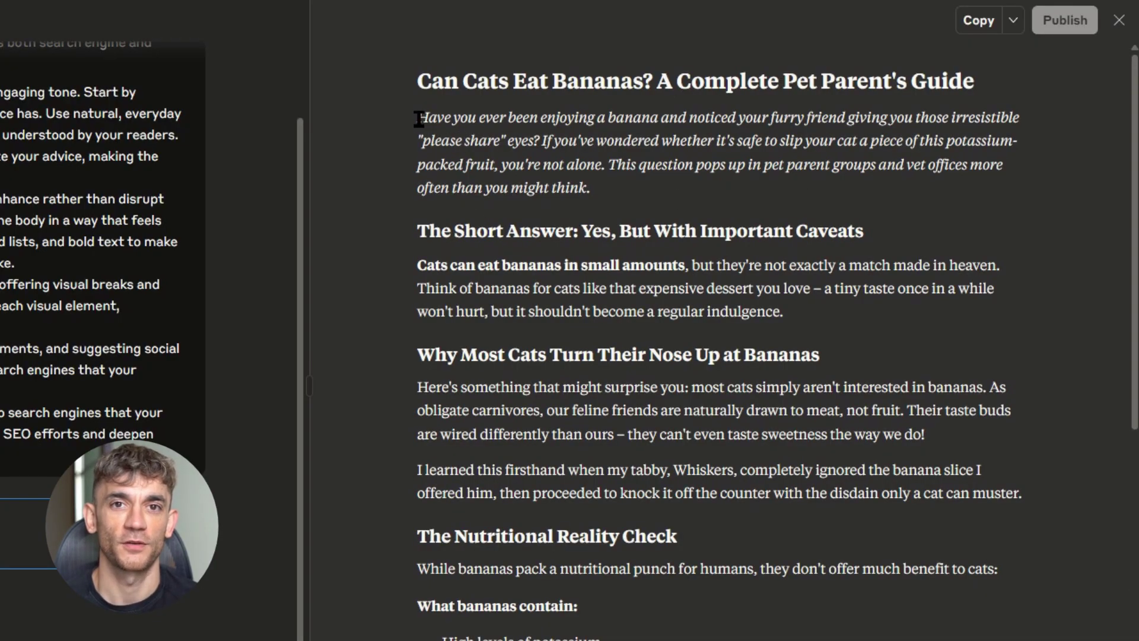
pyautogui.moveTo(419, 119); pyautogui.dragTo(1007, 194)
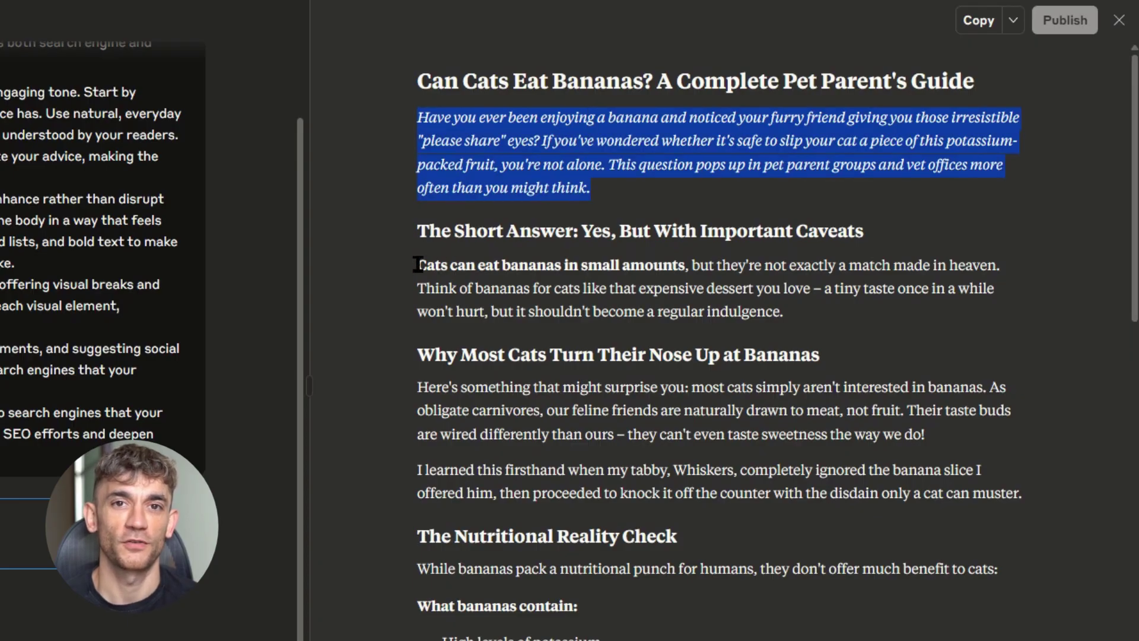
pyautogui.click(491, 172)
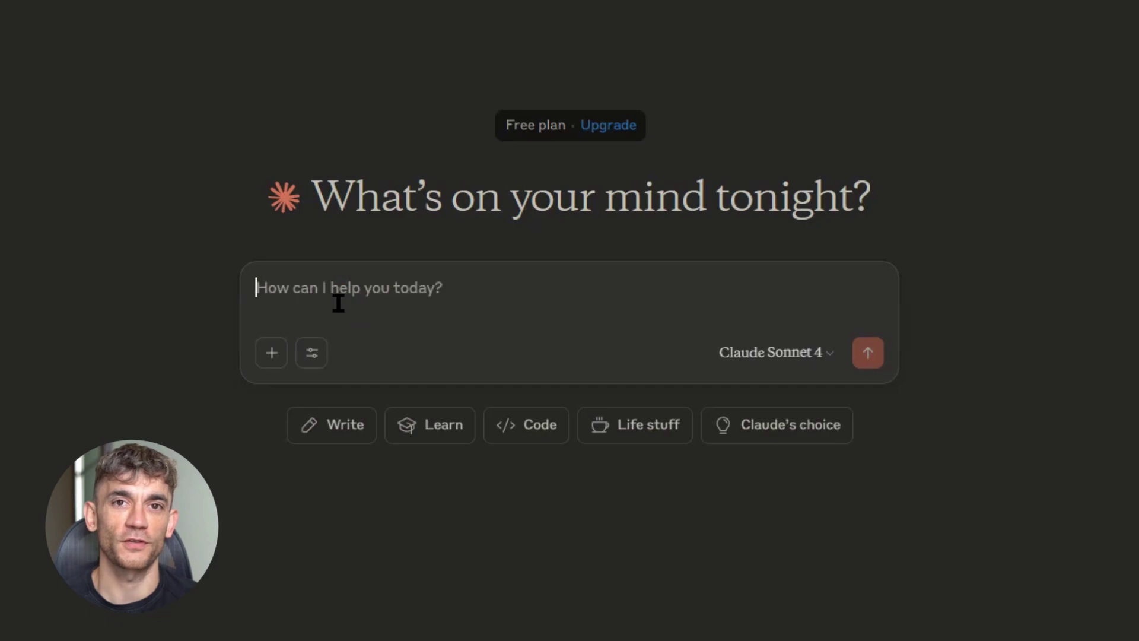
pyautogui.write('Improve the blog post based on these guidelines "')
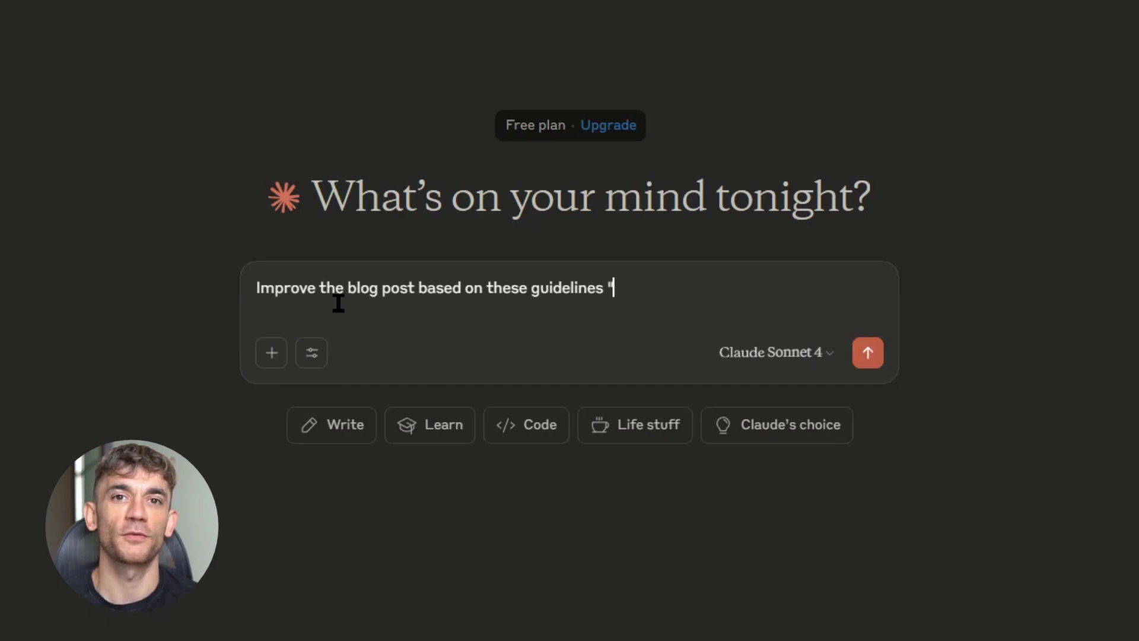
pyautogui.hotkey('ctrl', 'v')
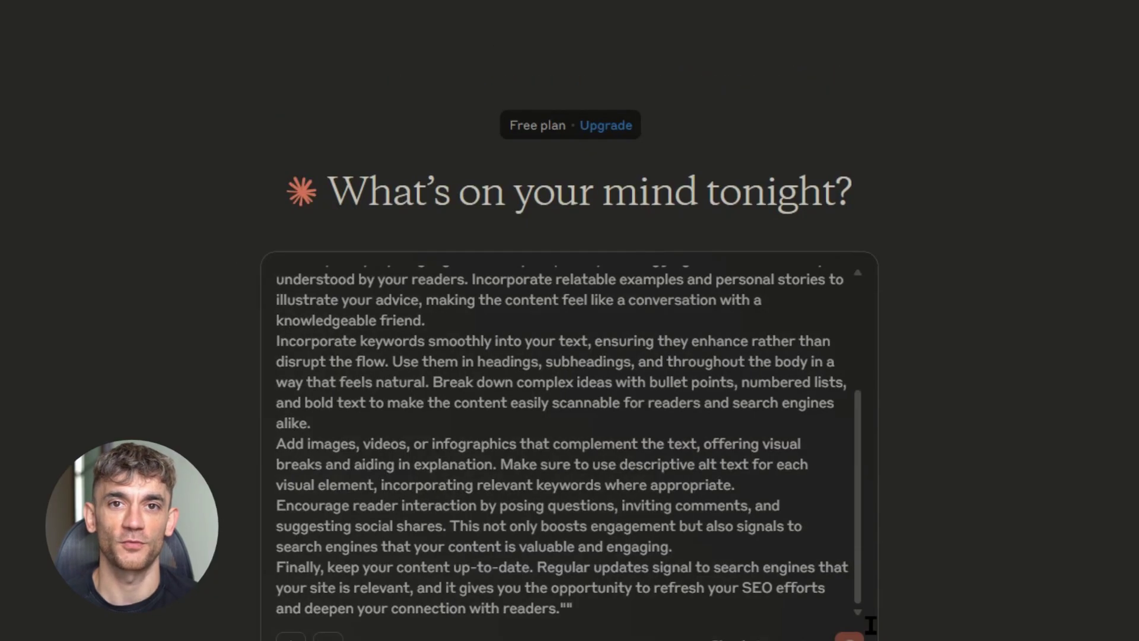
pyautogui.press('Return')
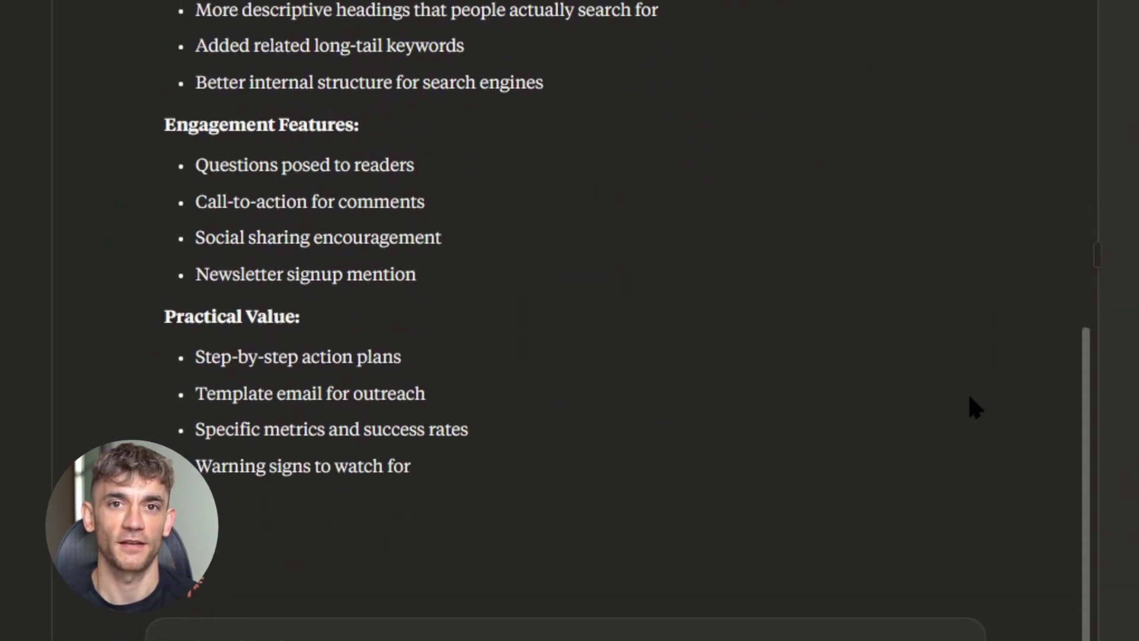
# Step: Scroll through the rewrite and improvements summary, then select the video's full 0:00–9:23 transcript
pyautogui.scroll(10, 783, 400)
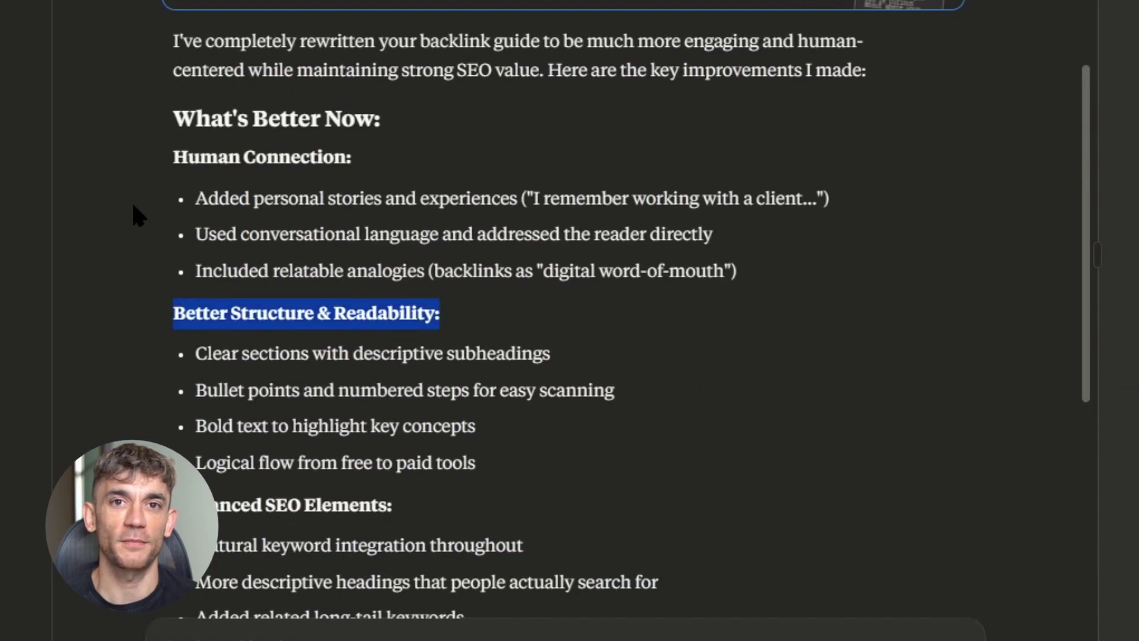
pyautogui.scroll(-5, 433, 237)
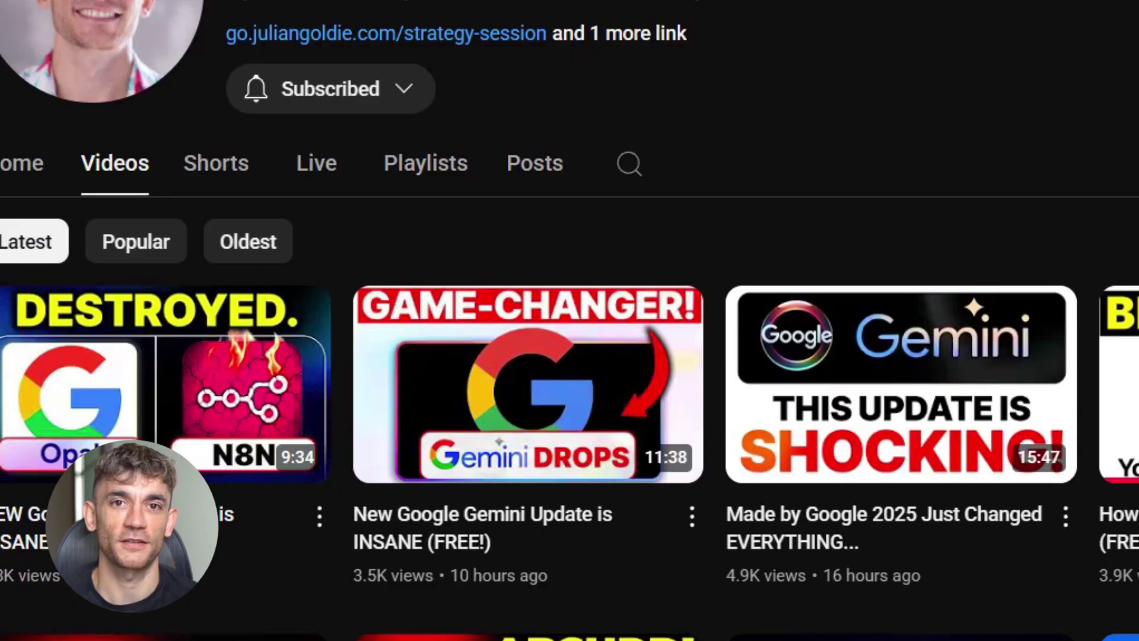
pyautogui.scroll(-2, 585, 326)
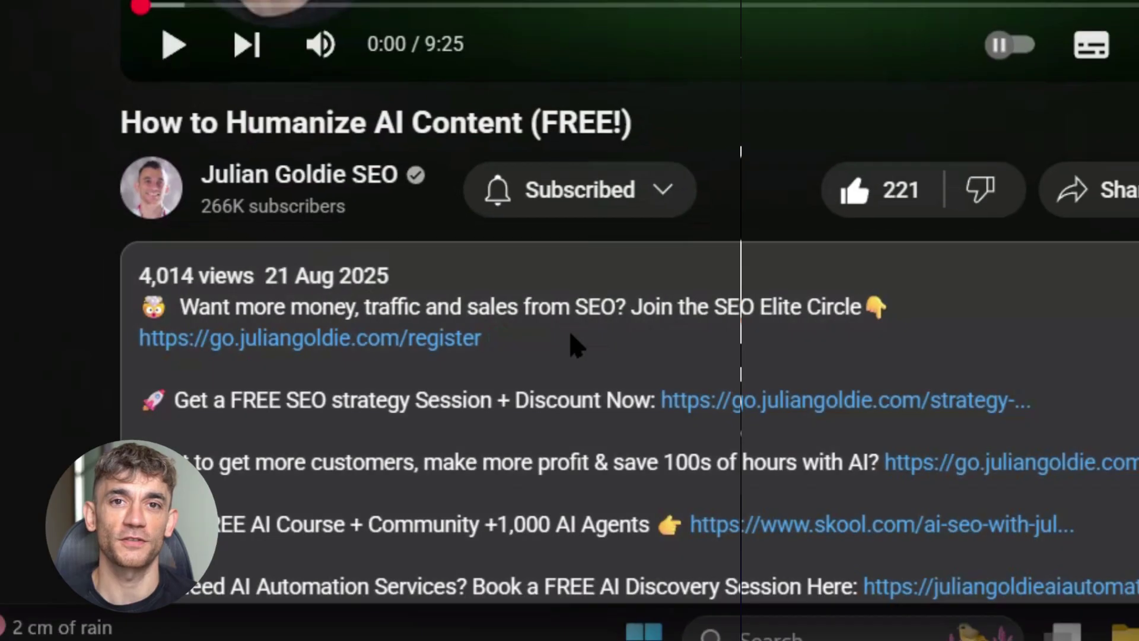
pyautogui.scroll(-10, 570, 343)
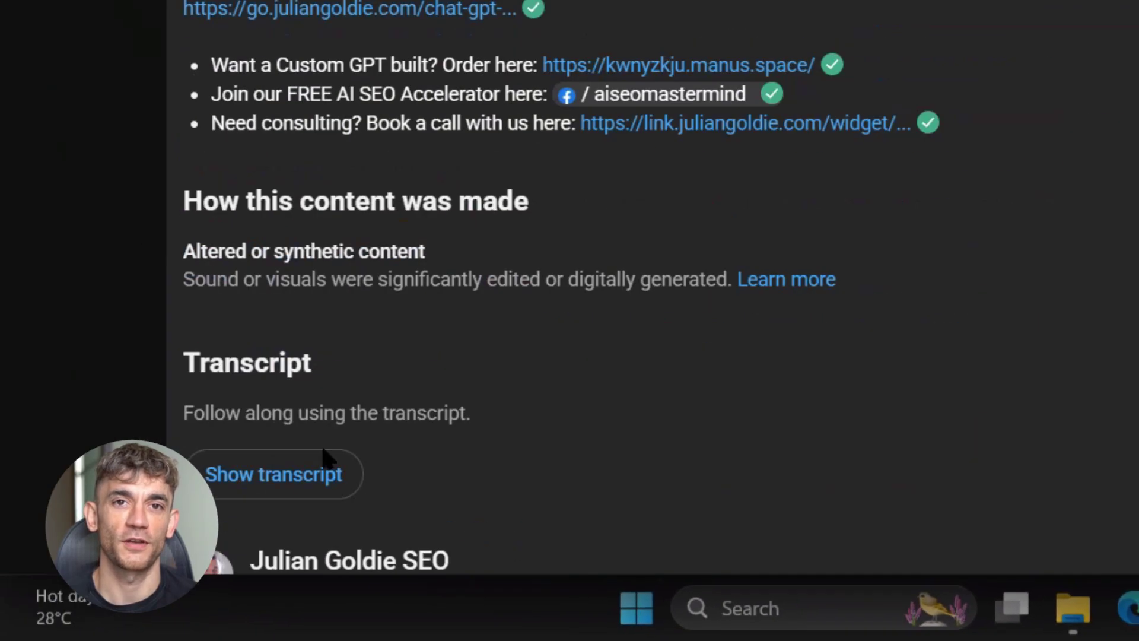
pyautogui.click(300, 471)
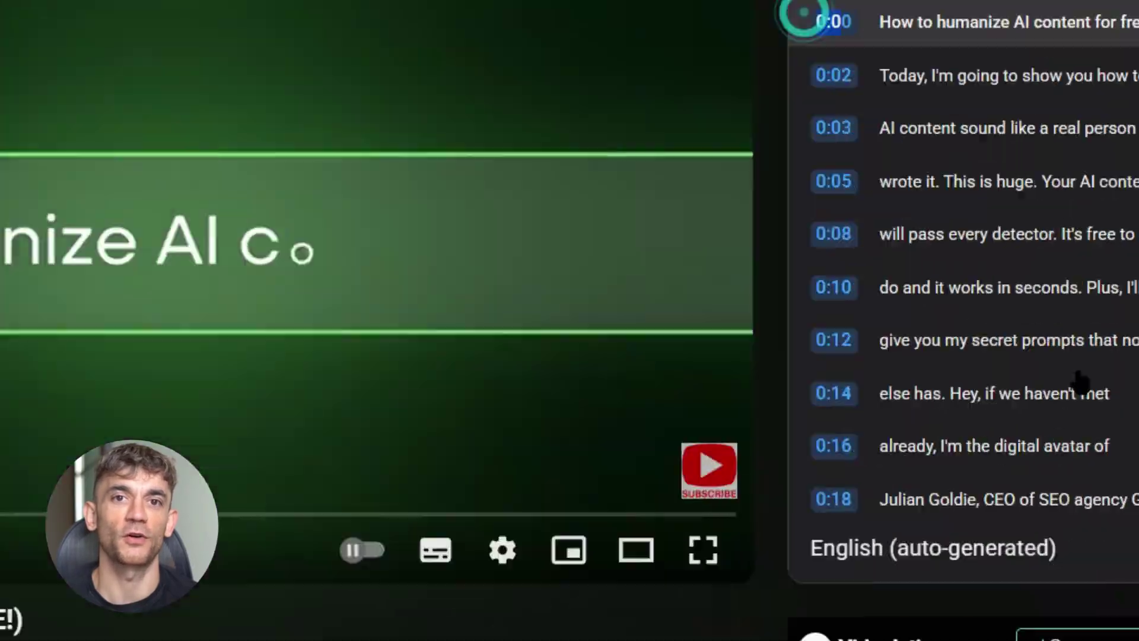
pyautogui.moveTo(801, 13); pyautogui.dragTo(1014, 620)
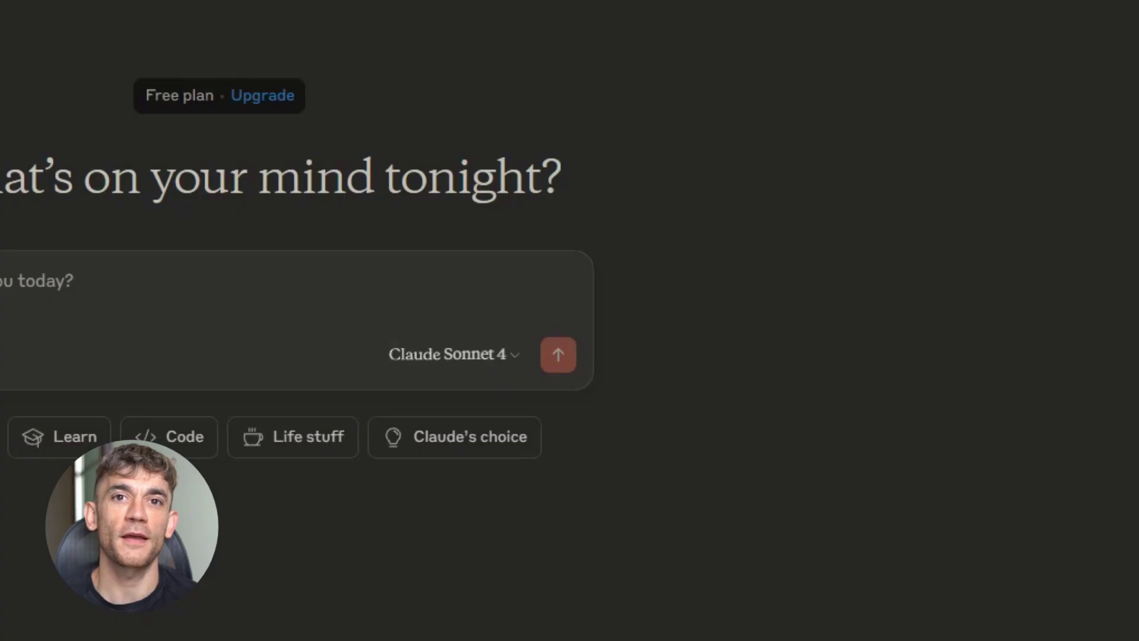
# Step: Ask Claude to convert the pasted transcript into a blog post, removing the prompt's heading line
pyautogui.write('Convert this')
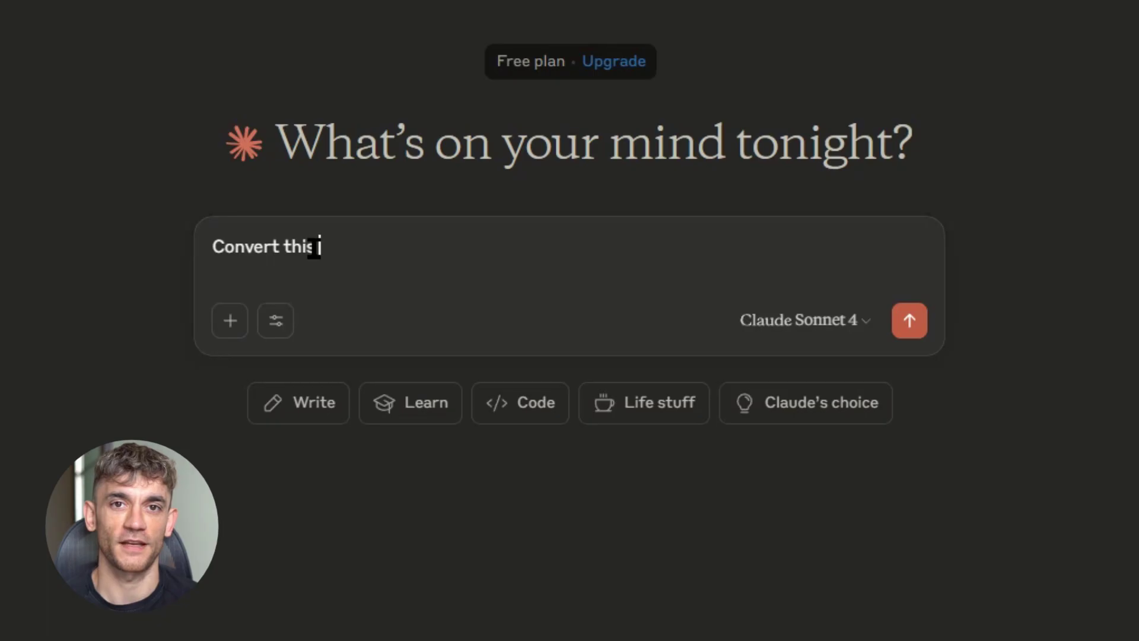
pyautogui.write(' transcript into a blog post:')
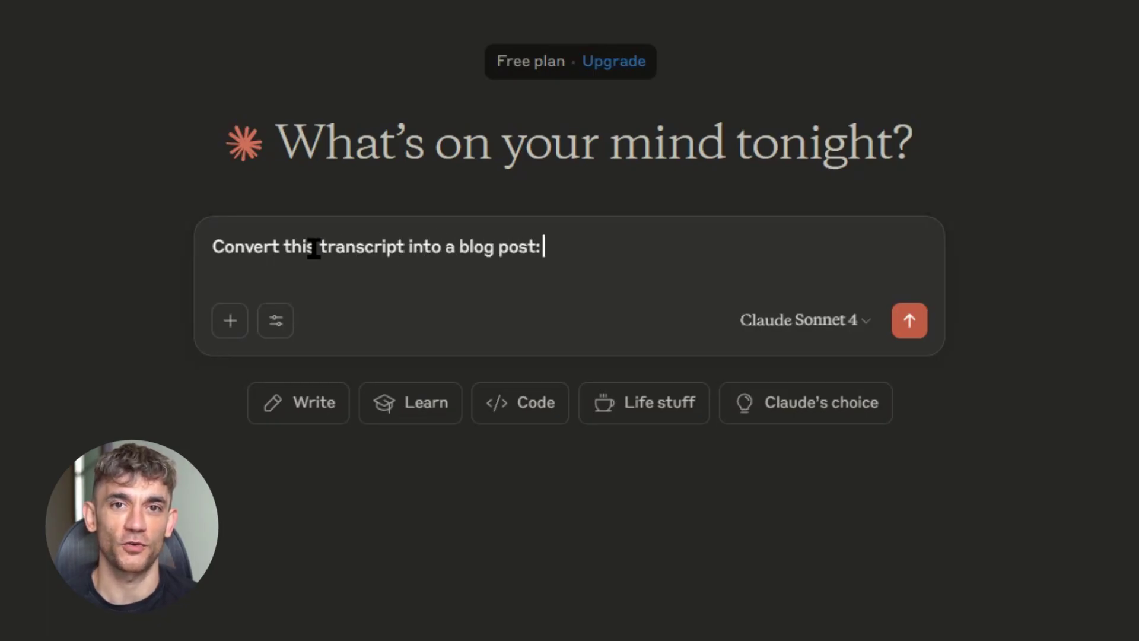
pyautogui.hotkey('ctrl', 'v')
pyautogui.hotkey('ctrl', 'v')
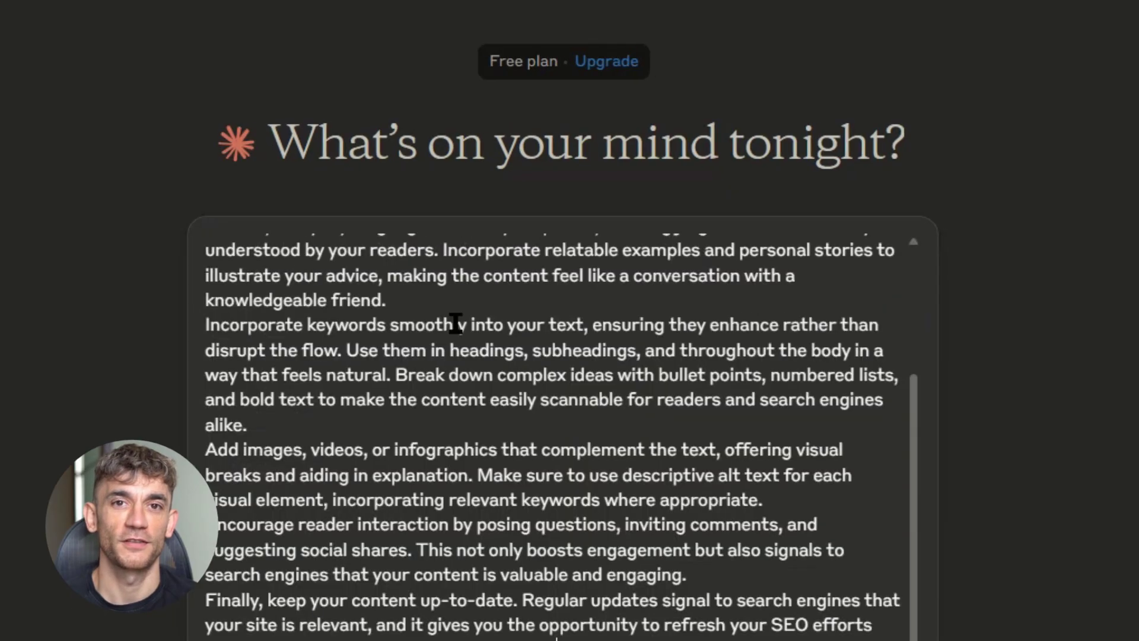
pyautogui.scroll(10, 457, 323)
pyautogui.moveTo(539, 244); pyautogui.dragTo(813, 243)
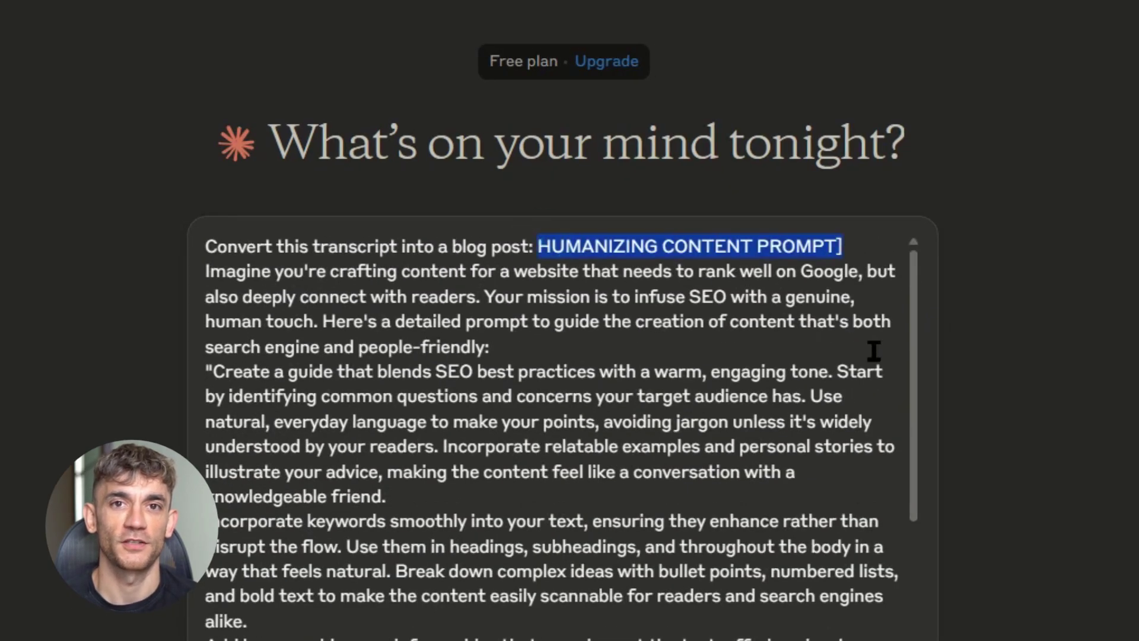
pyautogui.press('BackSpace')
pyautogui.hotkey('shift', 'Return')
pyautogui.scroll(-10, 275, 368)
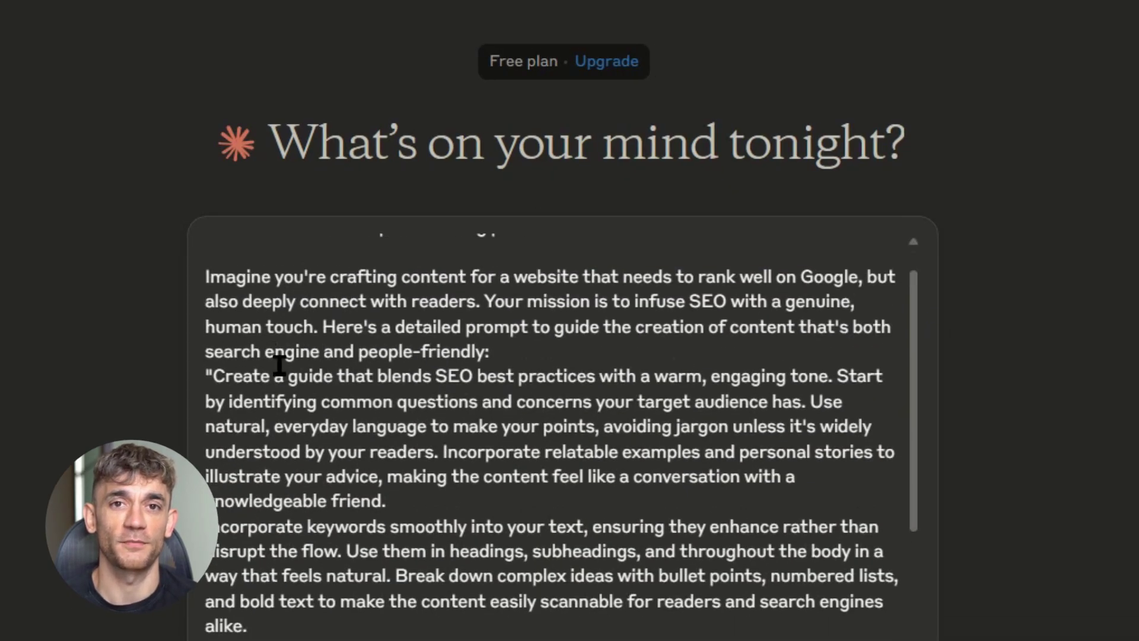
pyautogui.click(904, 515)
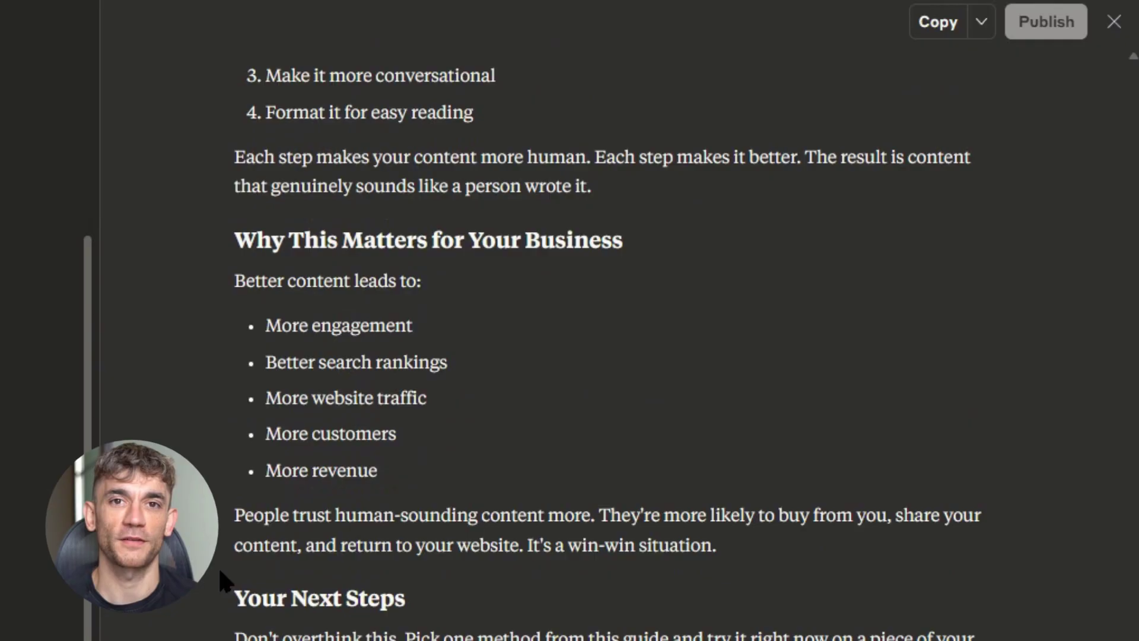
# Step: Review the new article's title, intro paragraph and Better Structure & Readability section
pyautogui.scroll(20, 331, 312)
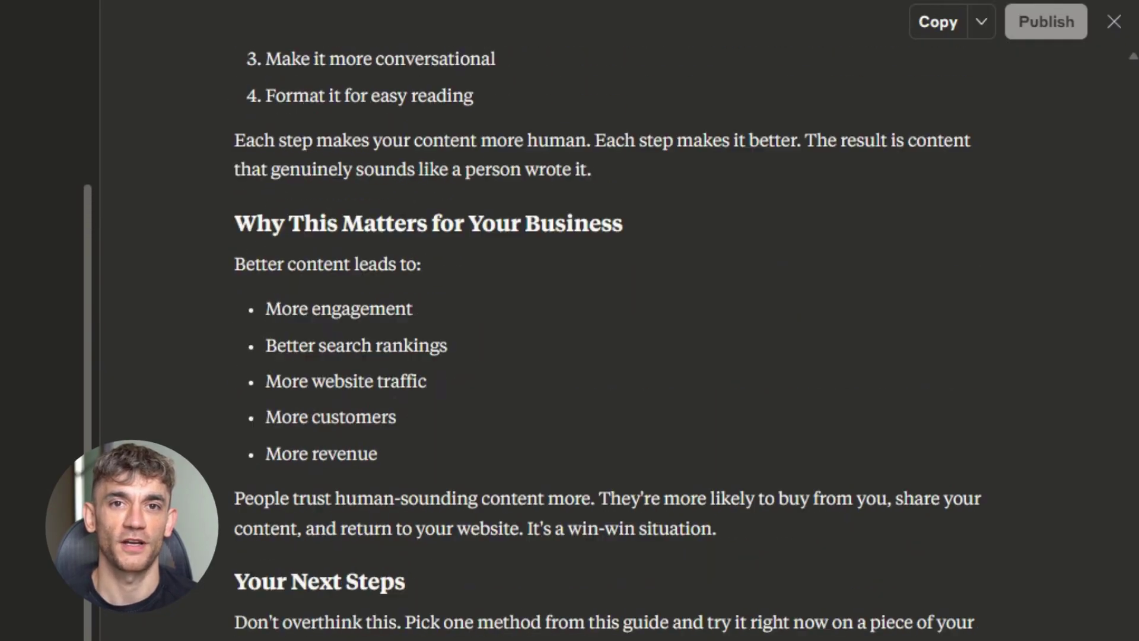
pyautogui.moveTo(228, 102); pyautogui.dragTo(509, 140)
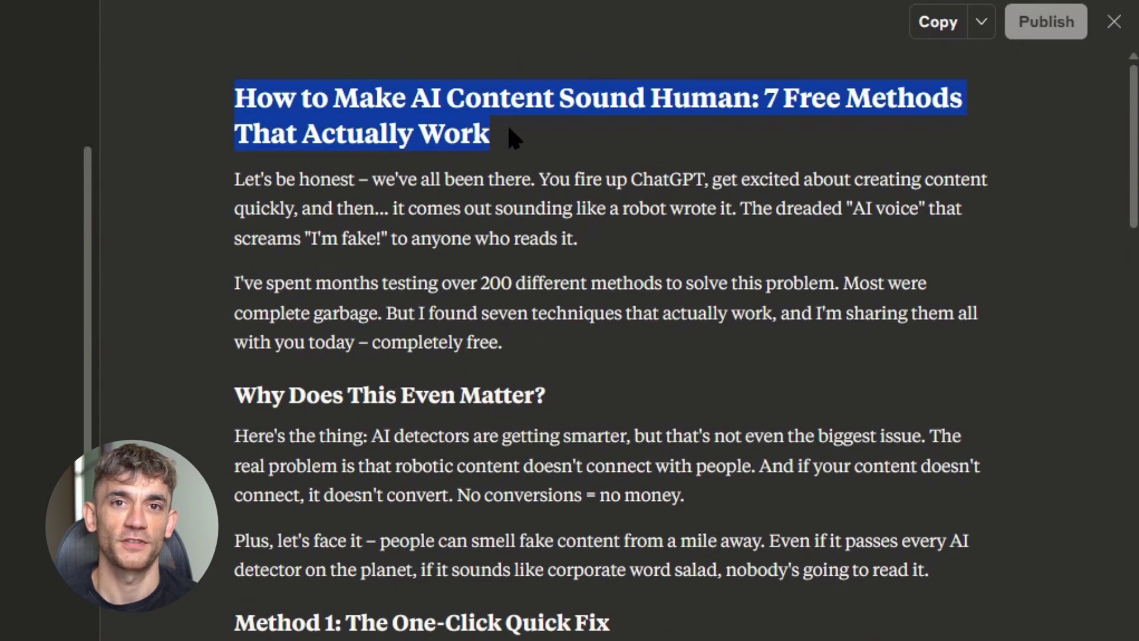
pyautogui.moveTo(223, 173); pyautogui.dragTo(638, 282)
pyautogui.scroll(-20, 637, 282)
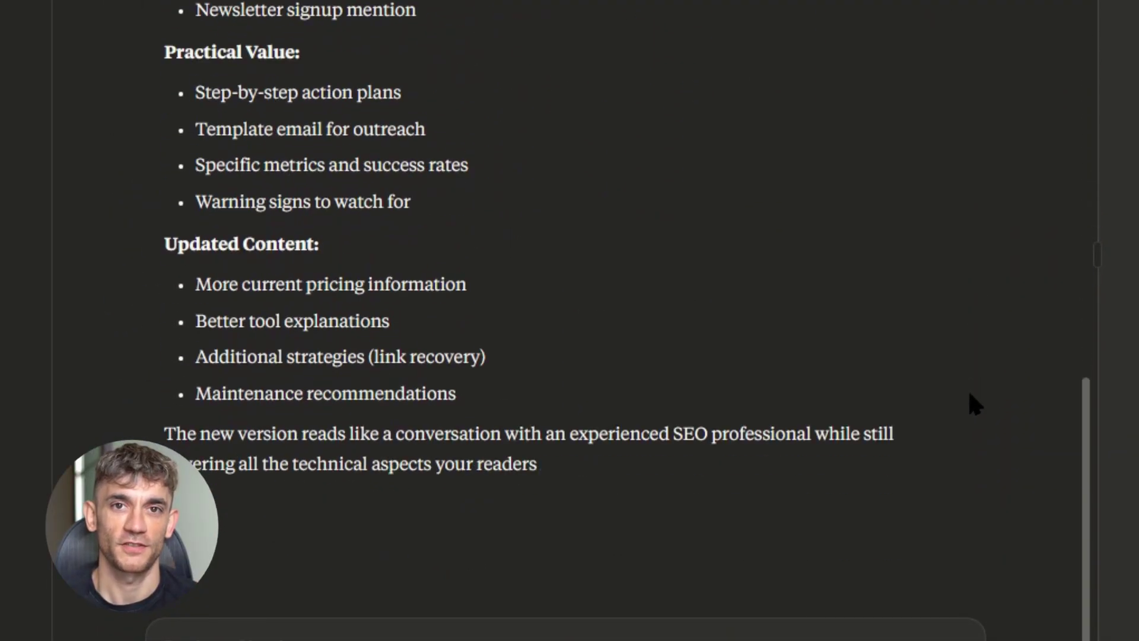
pyautogui.scroll(10, 288, 288)
pyautogui.moveTo(165, 305); pyautogui.dragTo(289, 310)
pyautogui.scroll(-10, 140, 229)
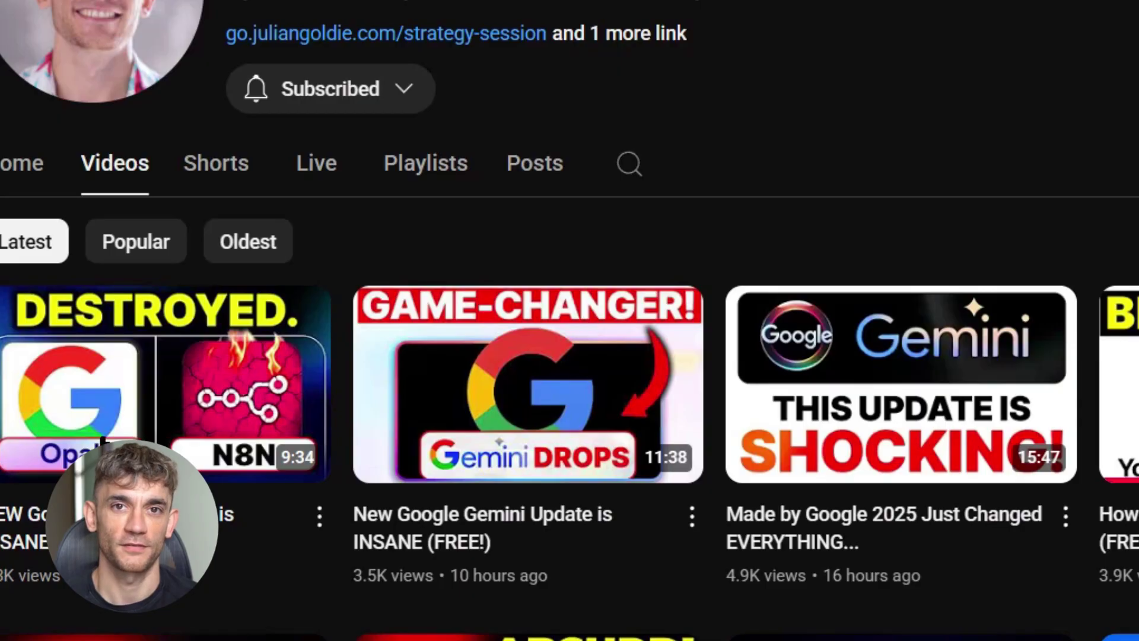
# Step: Scroll through the YouTube page for the How to Humanize AI Content (FREE!) video
pyautogui.scroll(-3, 585, 326)
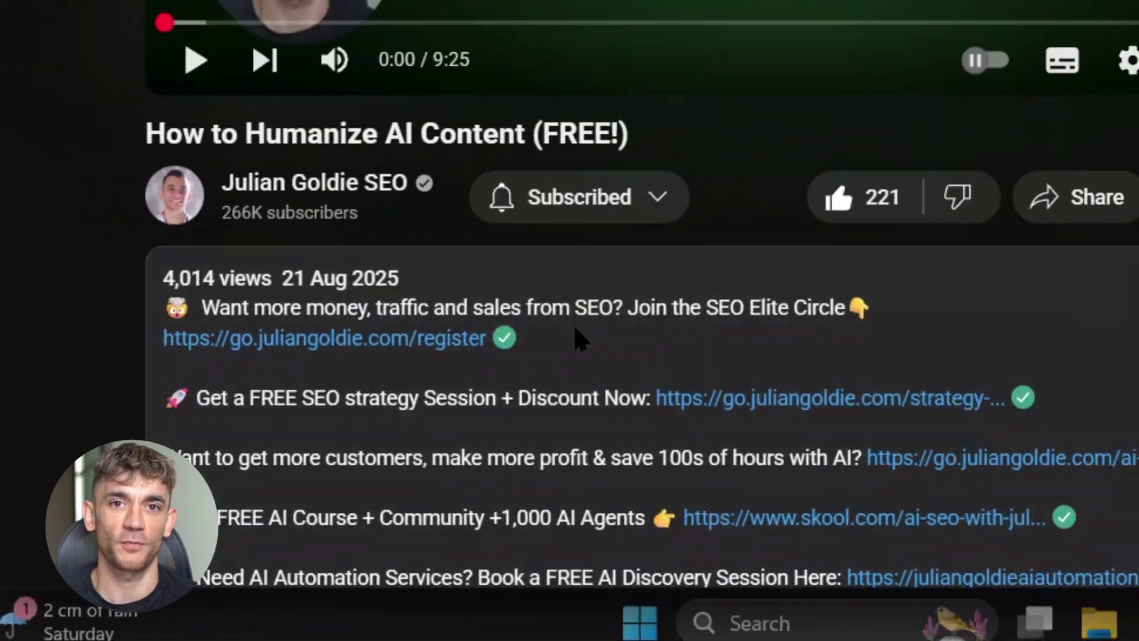
pyautogui.scroll(-10, 300, 473)
pyautogui.scroll(10, 300, 473)
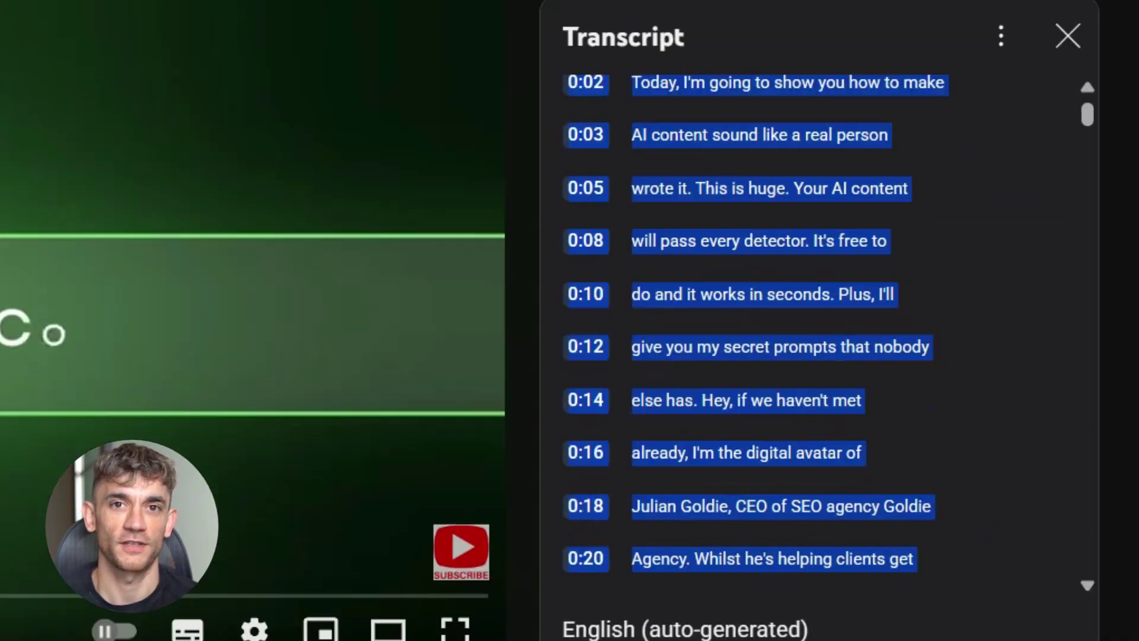
pyautogui.scroll(-20, 819, 332)
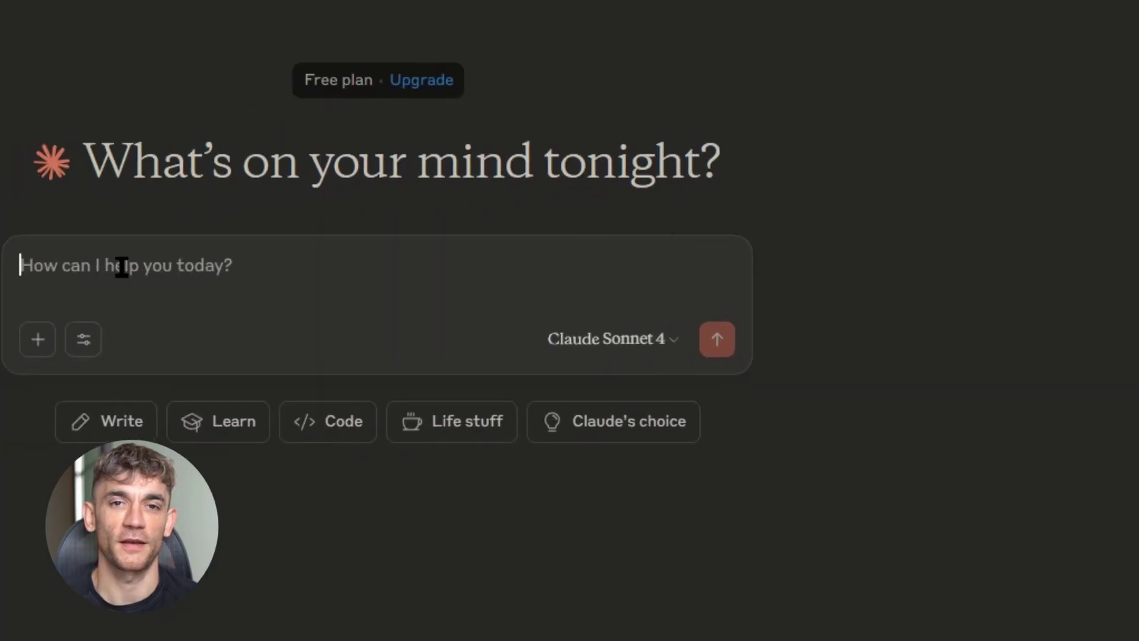
# Step: Send 'convert this transcript into a blog post' with the transcript and humanizing guidelines, minus the HUMANIZING CONTENT PROMPT label
pyautogui.write('convert this tra')
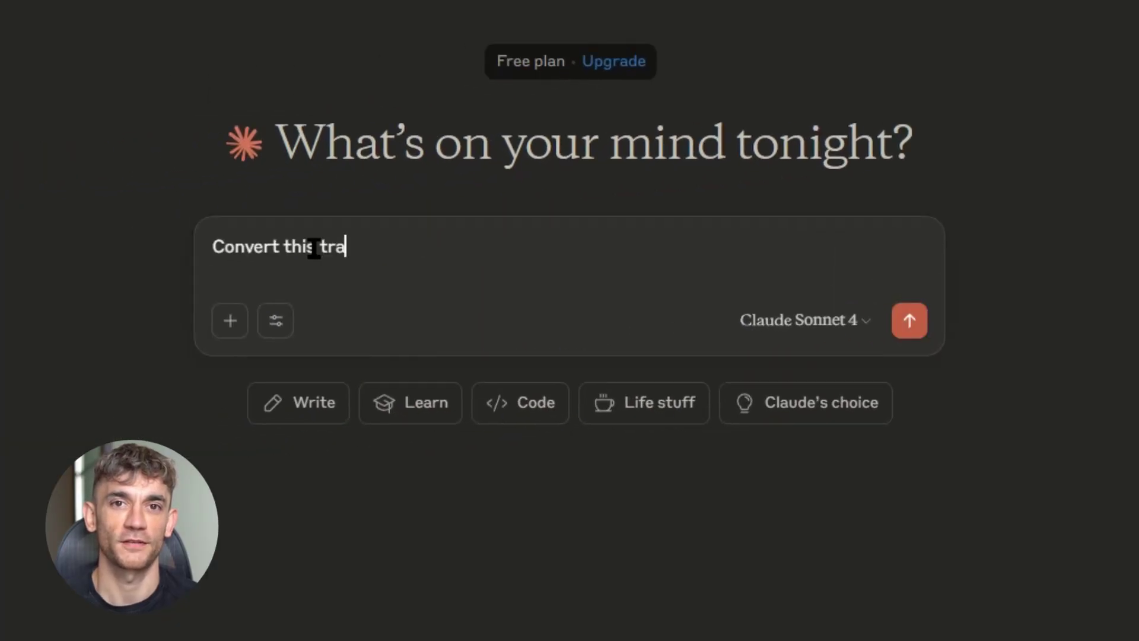
pyautogui.write('nscript into a blog post:')
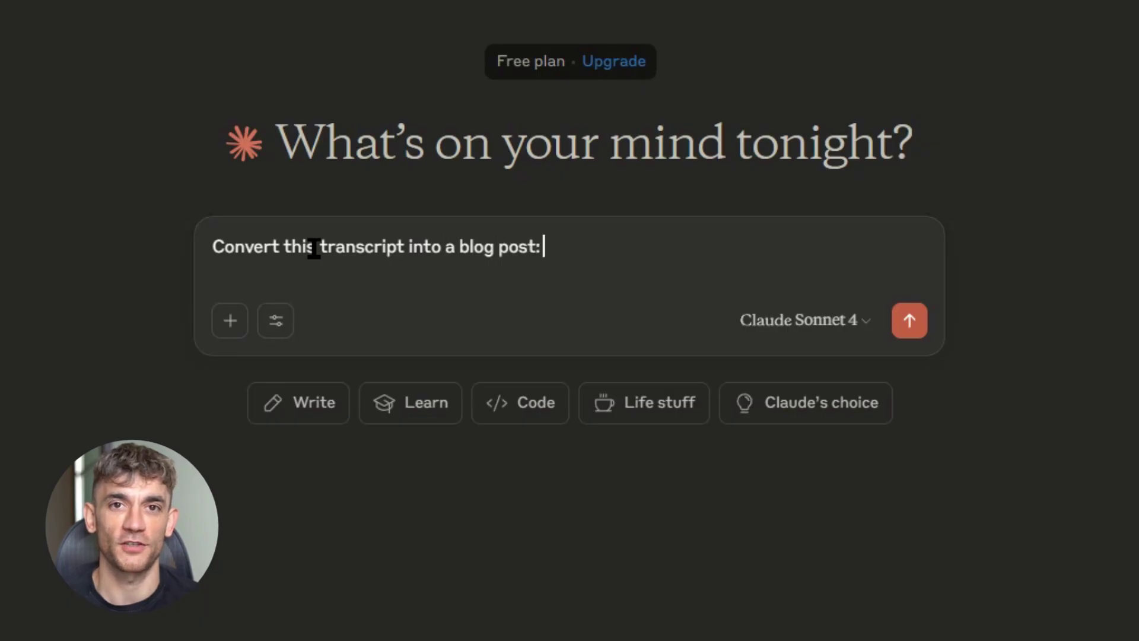
pyautogui.hotkey('ctrl', 'v')
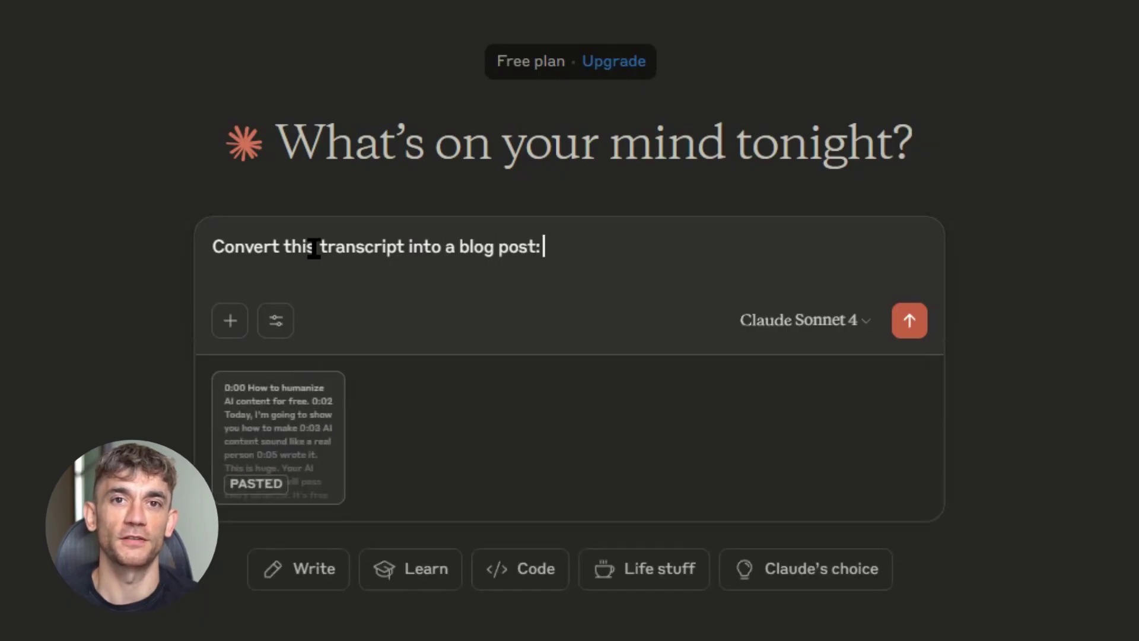
pyautogui.hotkey('ctrl', 'v')
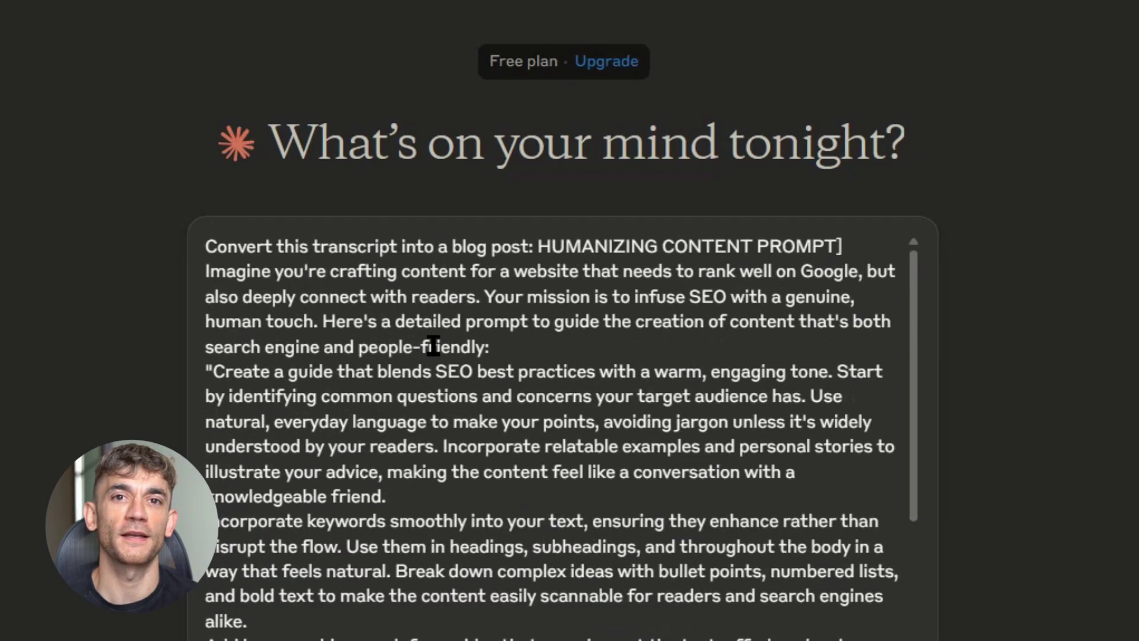
pyautogui.moveTo(539, 245); pyautogui.dragTo(838, 246)
pyautogui.press('BackSpace')
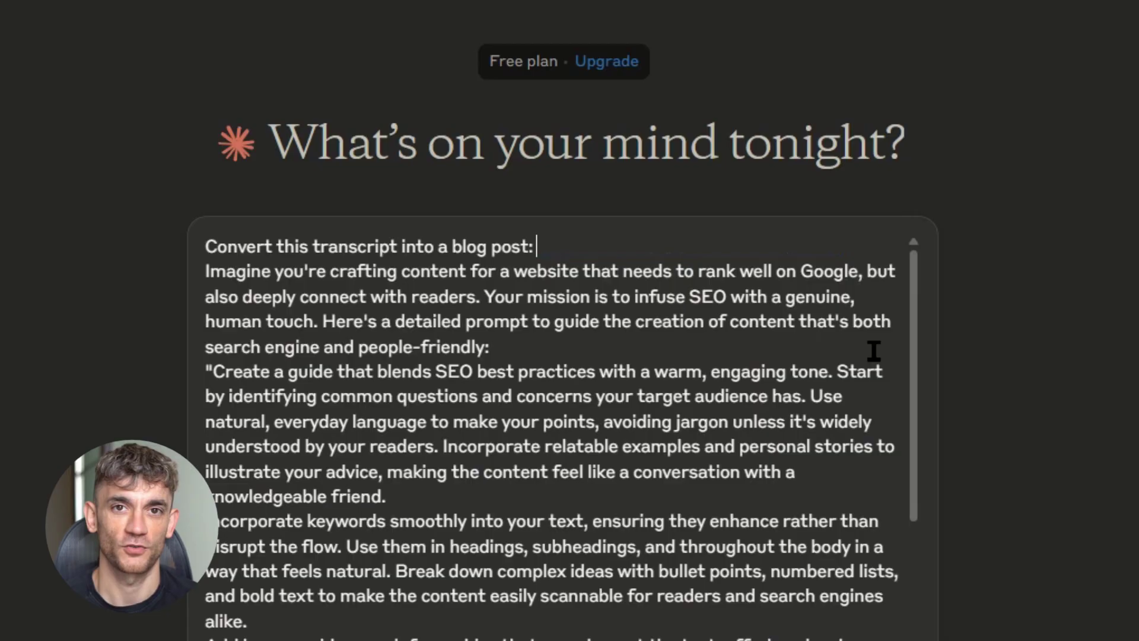
pyautogui.hotkey('shift', 'Return')
pyautogui.scroll(-4, 280, 365)
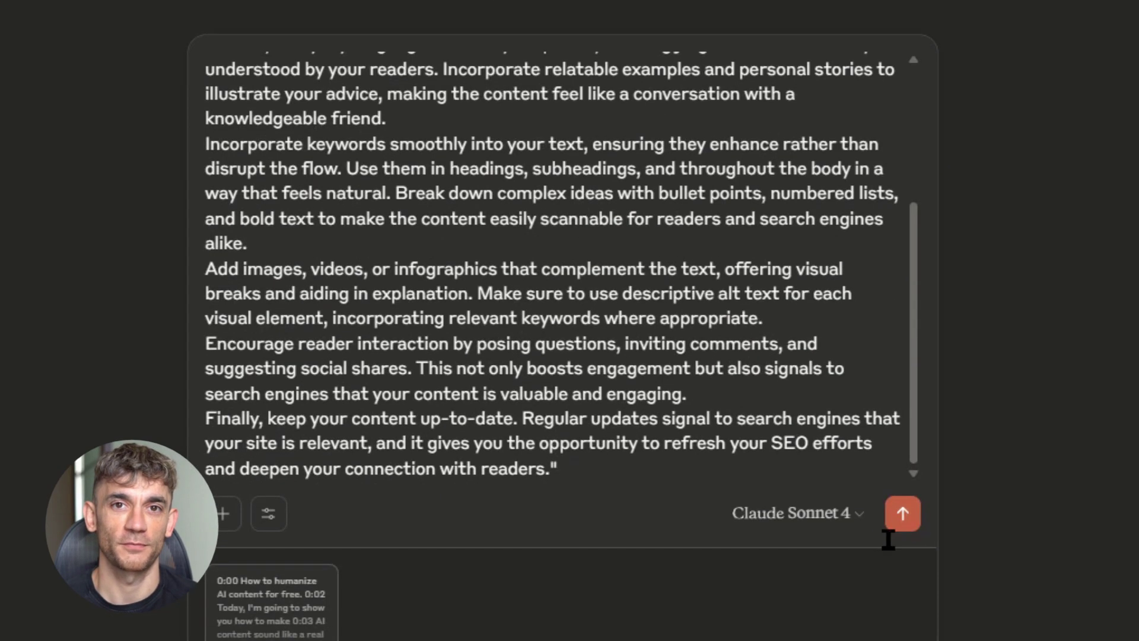
pyautogui.press('Return')
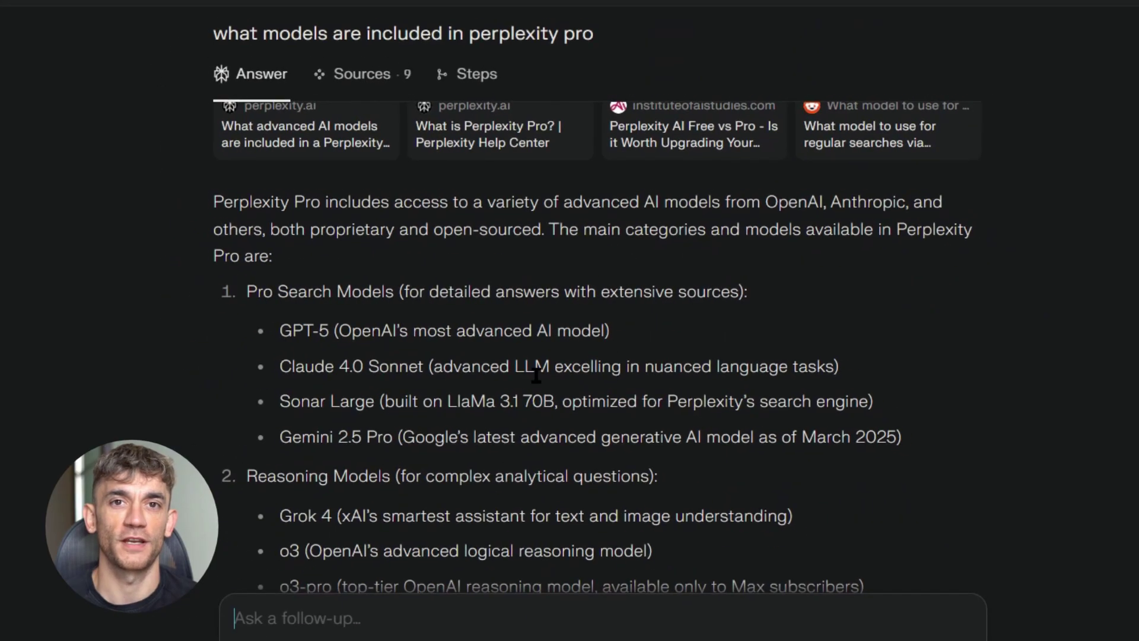
# Step: Look over the Grok 4, Gemini 2.5 Pro and Claude 4.0 Sonnet lines in the Perplexity Pro models answer
pyautogui.scroll(-2, 536, 375)
pyautogui.scroll(-1, 536, 375)
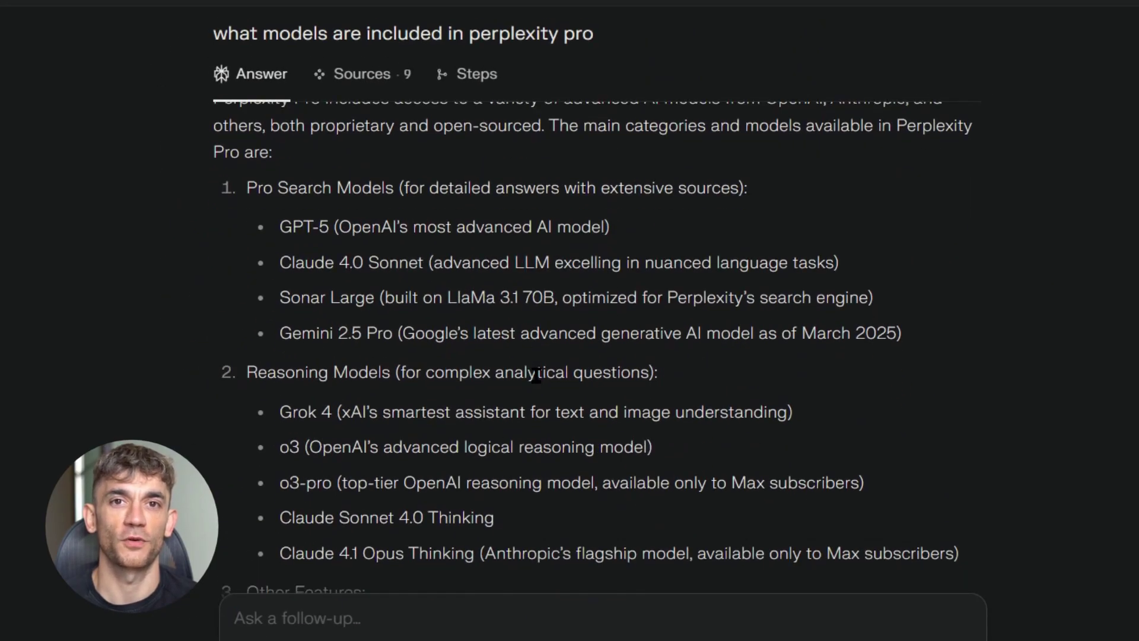
pyautogui.scroll(-2, 533, 375)
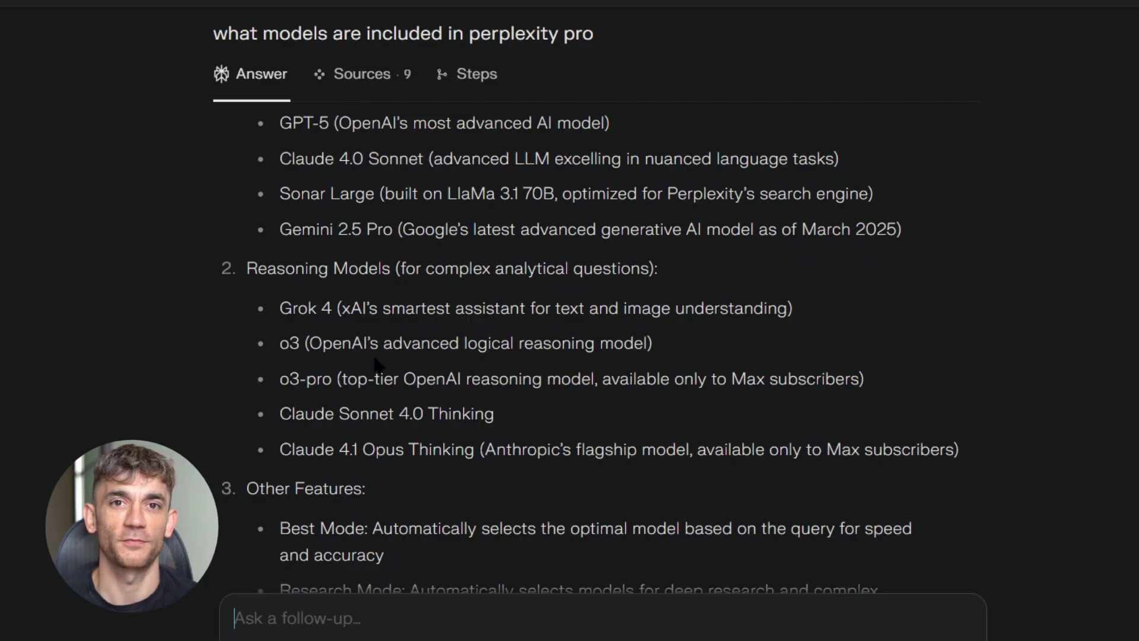
pyautogui.moveTo(273, 308); pyautogui.dragTo(850, 318)
pyautogui.scroll(2, 847, 312)
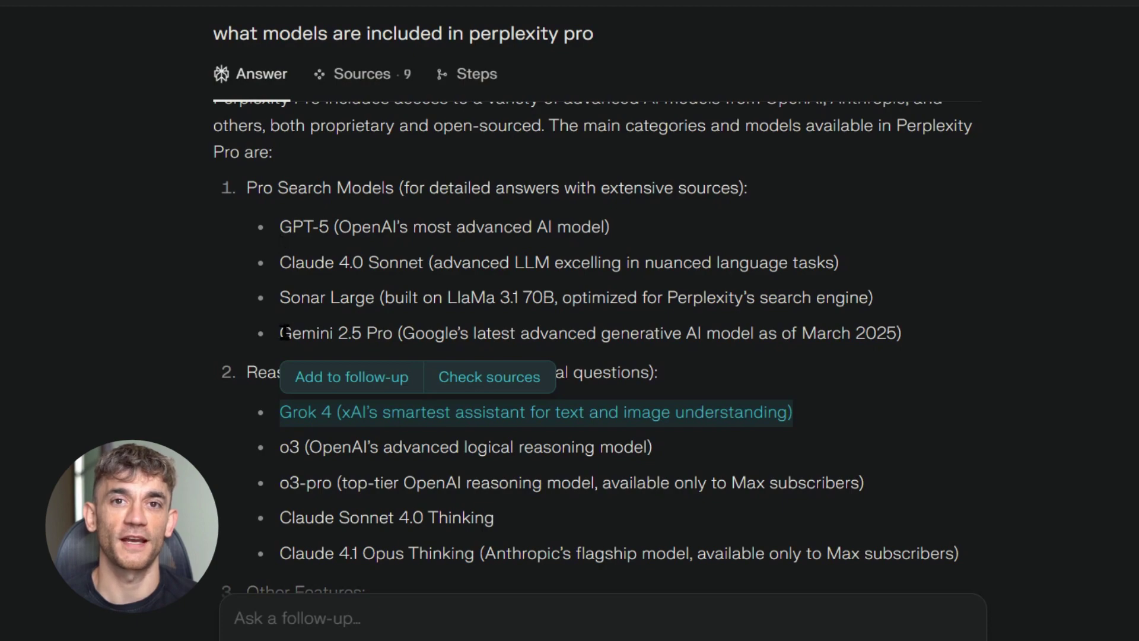
pyautogui.moveTo(273, 340); pyautogui.dragTo(905, 344)
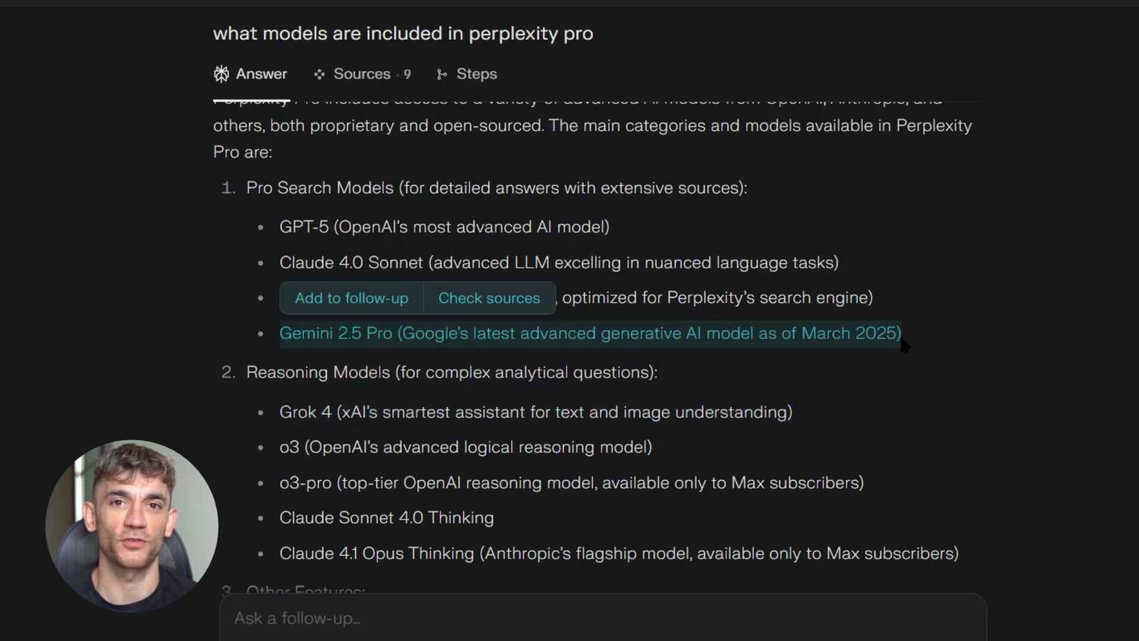
pyautogui.moveTo(272, 267); pyautogui.dragTo(694, 285)
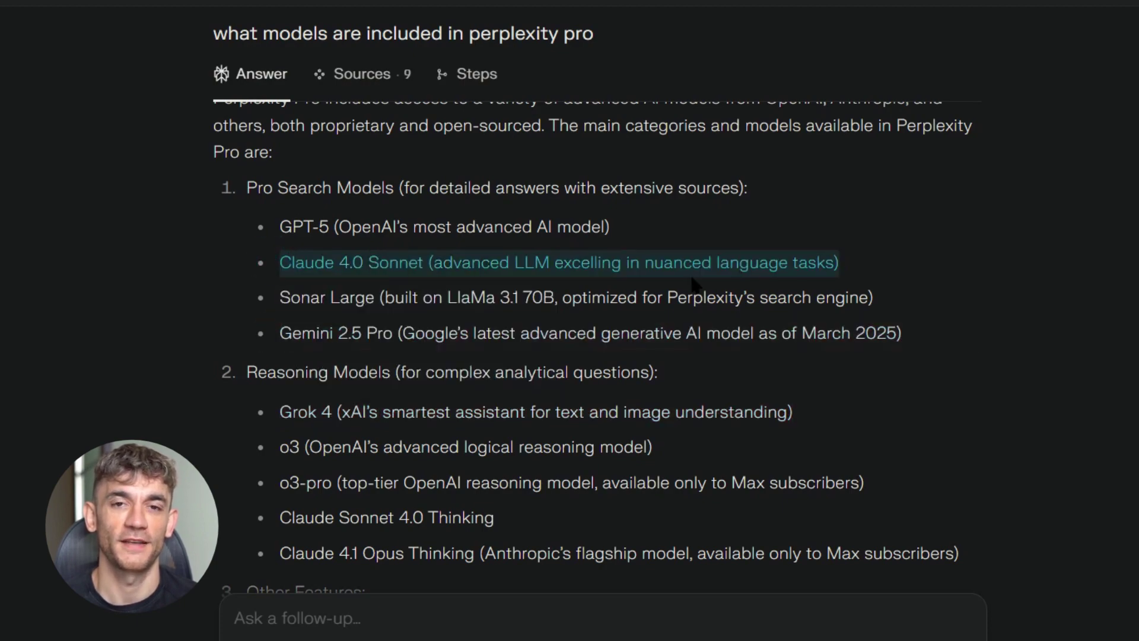
pyautogui.click(935, 282)
# Step: Find the clickbait video ideas heading, then start typing the 'Improve' request
pyautogui.scroll(4, 979, 344)
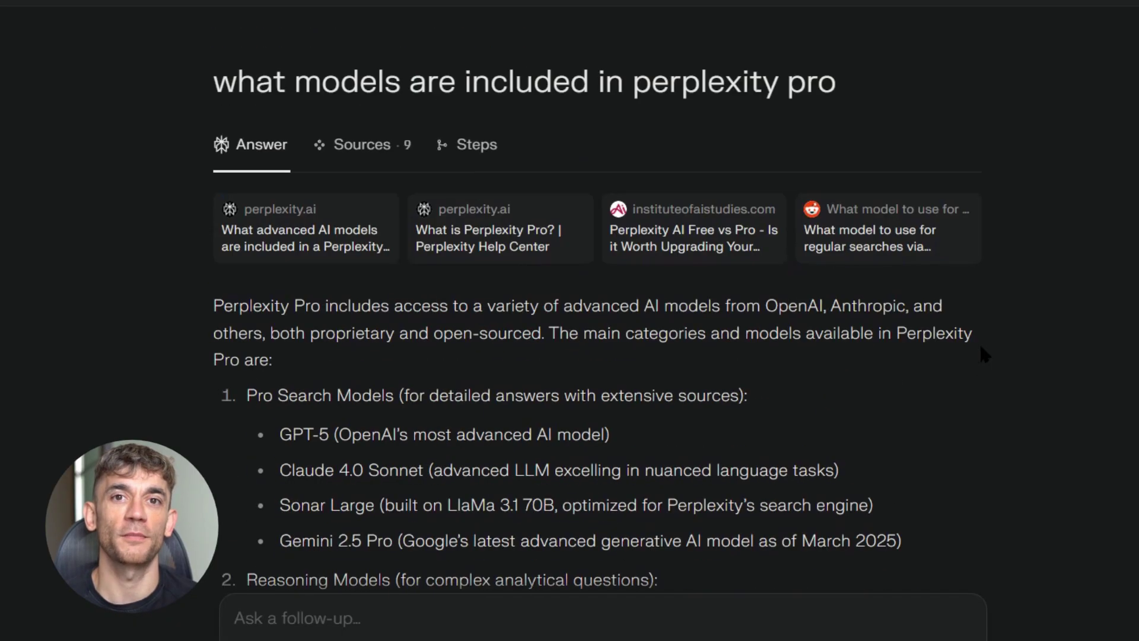
pyautogui.scroll(-7, 982, 347)
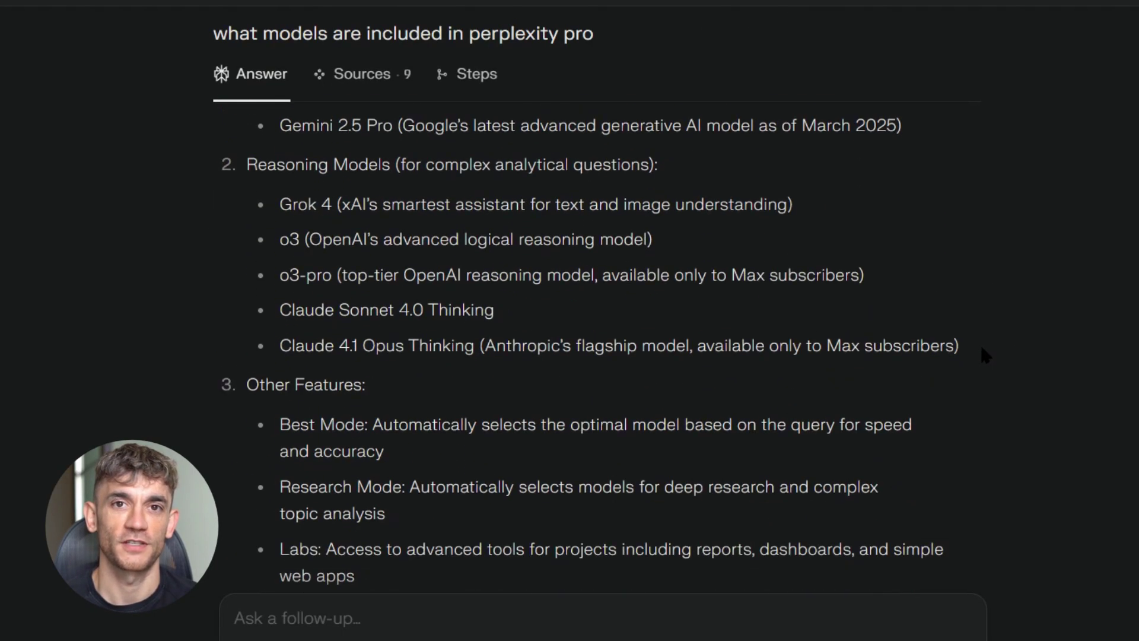
pyautogui.scroll(-4, 981, 347)
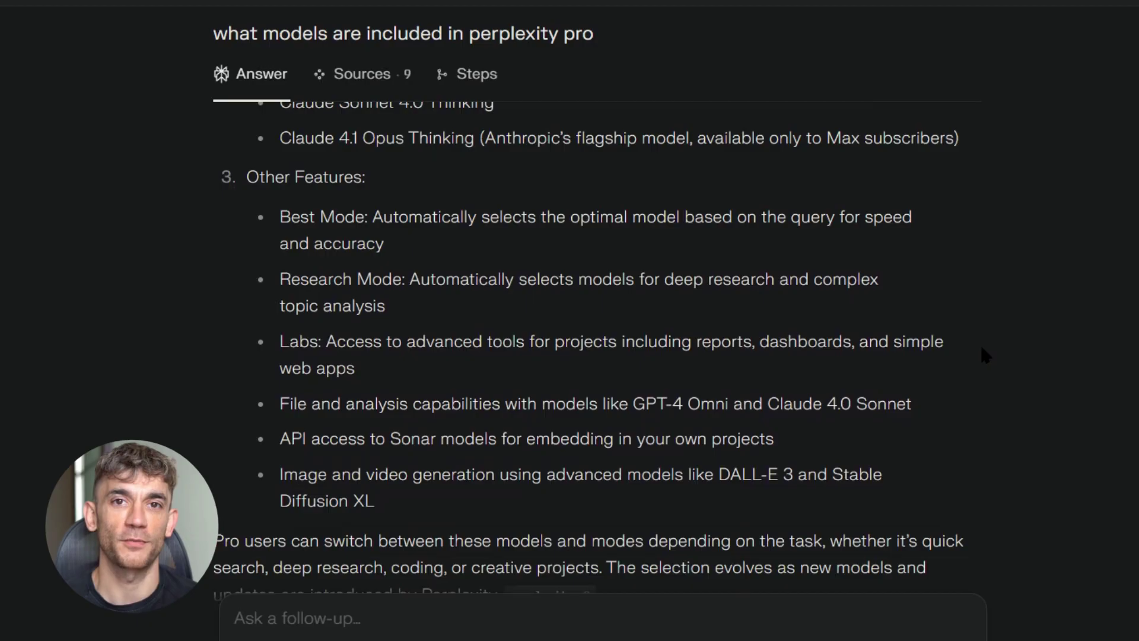
pyautogui.scroll(-2, 984, 355)
pyautogui.scroll(8, 908, 430)
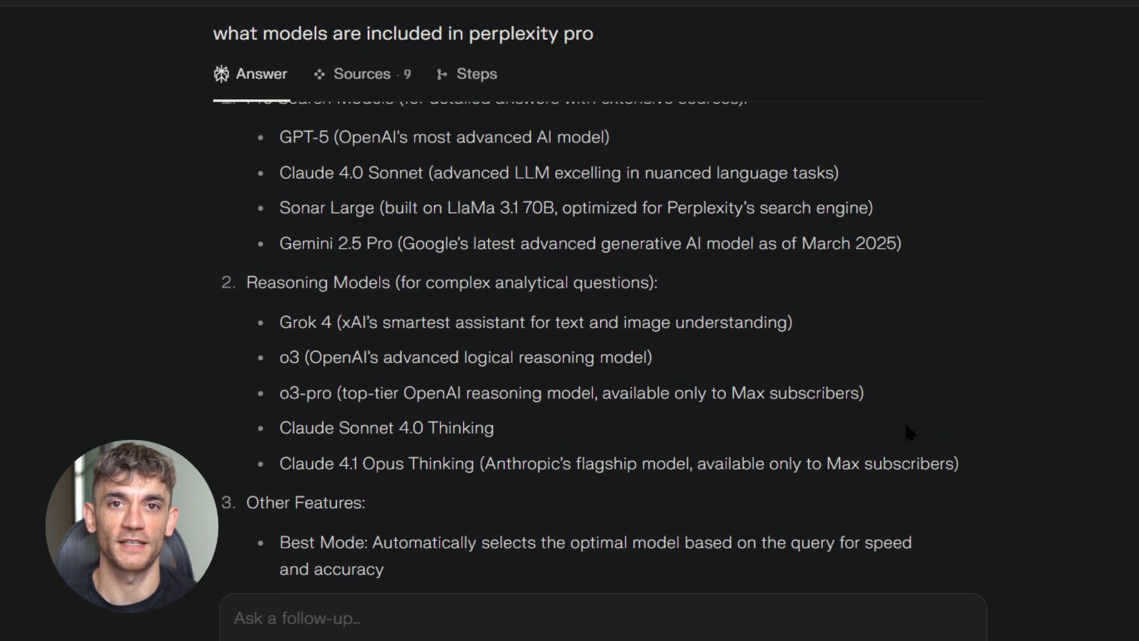
pyautogui.scroll(5, 908, 431)
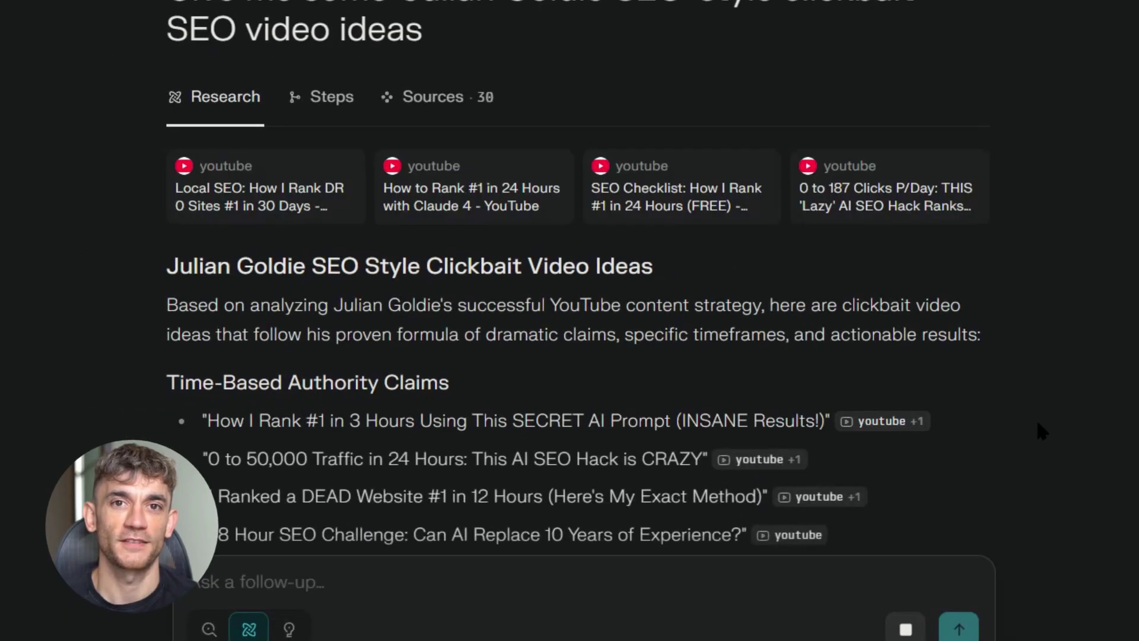
pyautogui.scroll(-2, 959, 396)
pyautogui.moveTo(168, 161); pyautogui.dragTo(644, 154)
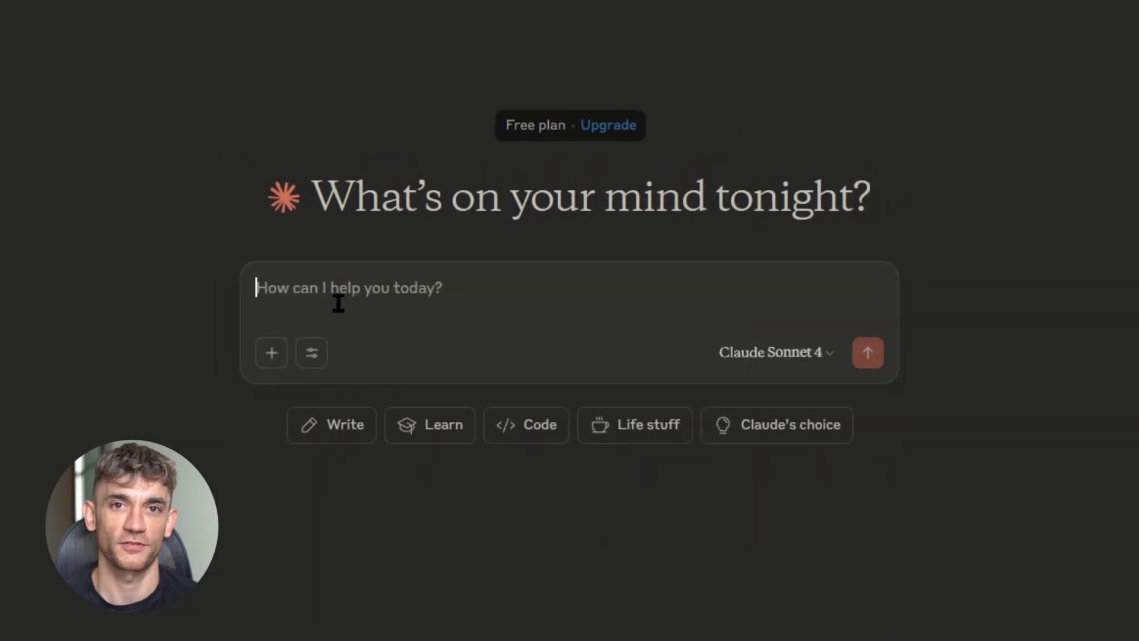
pyautogui.write('Improve the blog post based on these guidelines "')
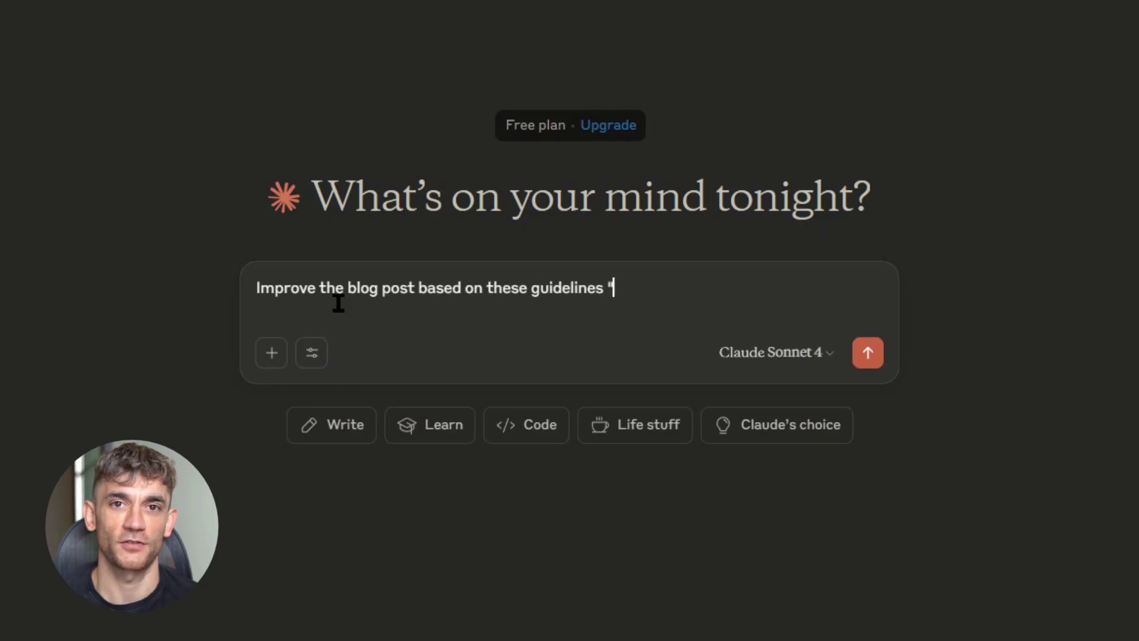
# Step: Send the request to improve the blog post with the pasted SEO guidelines
pyautogui.hotkey('ctrl', 'v')
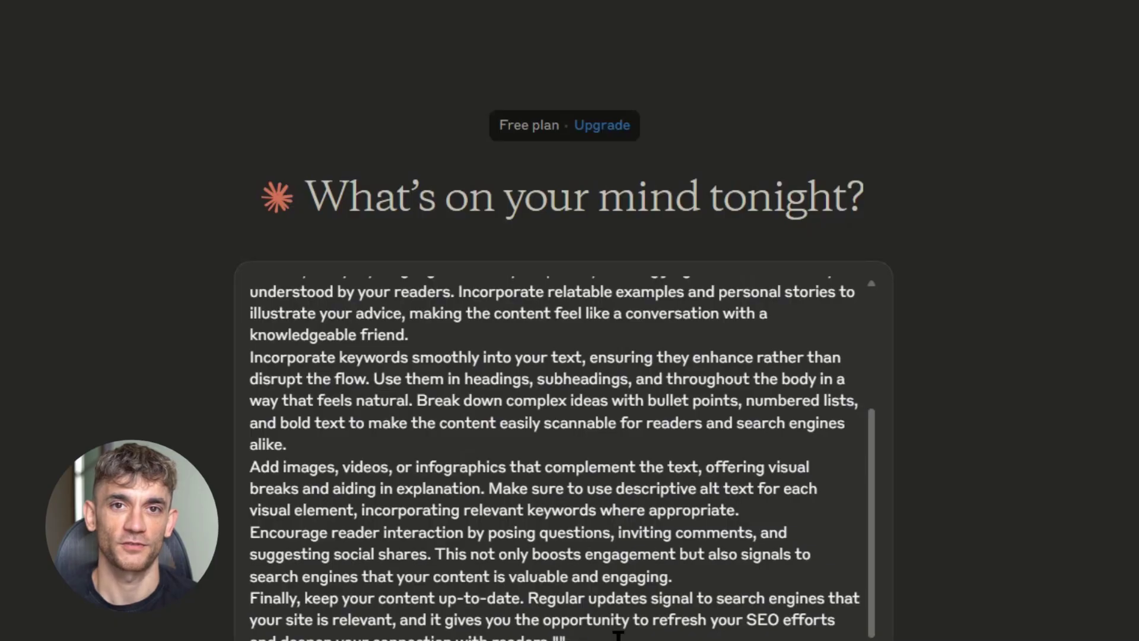
pyautogui.press('Return')
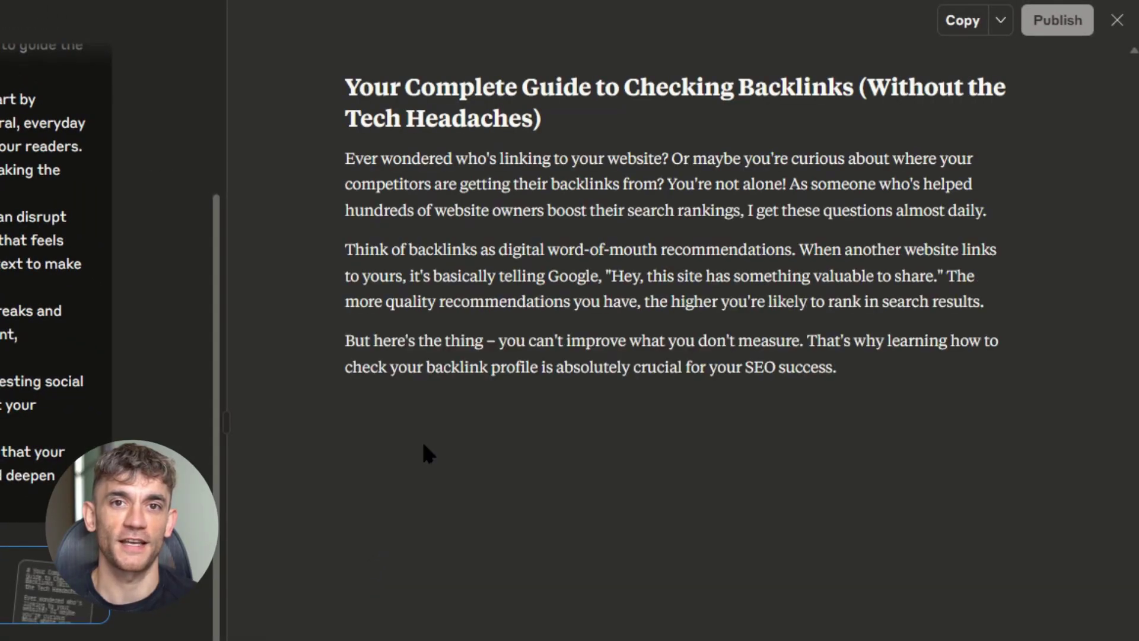
pyautogui.scroll(-8, 704, 146)
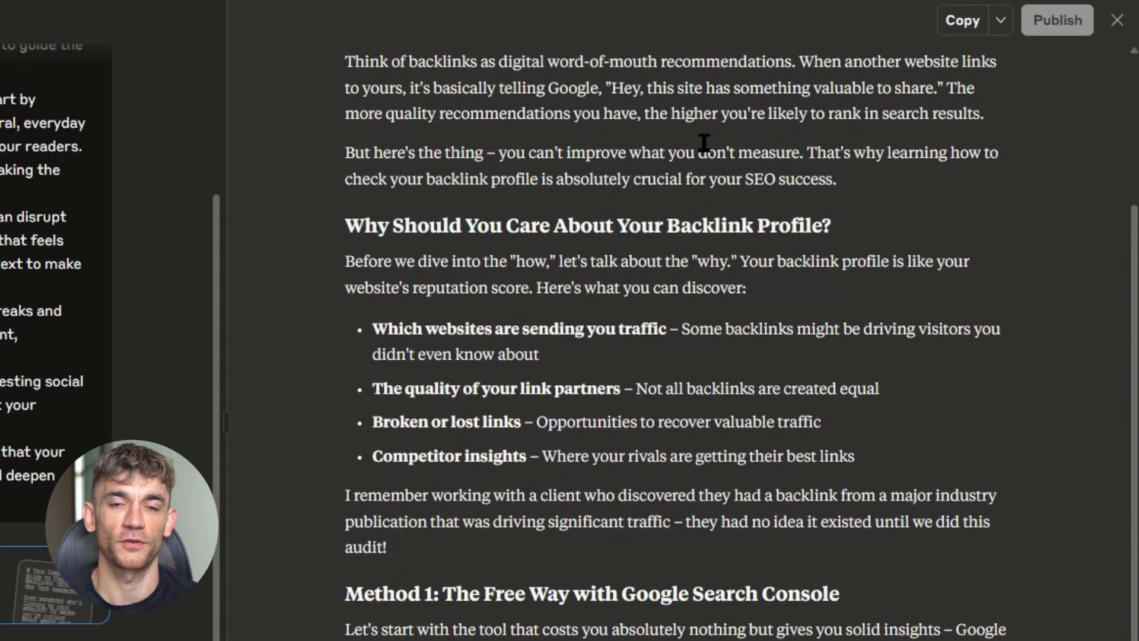
pyautogui.scroll(-7, 704, 144)
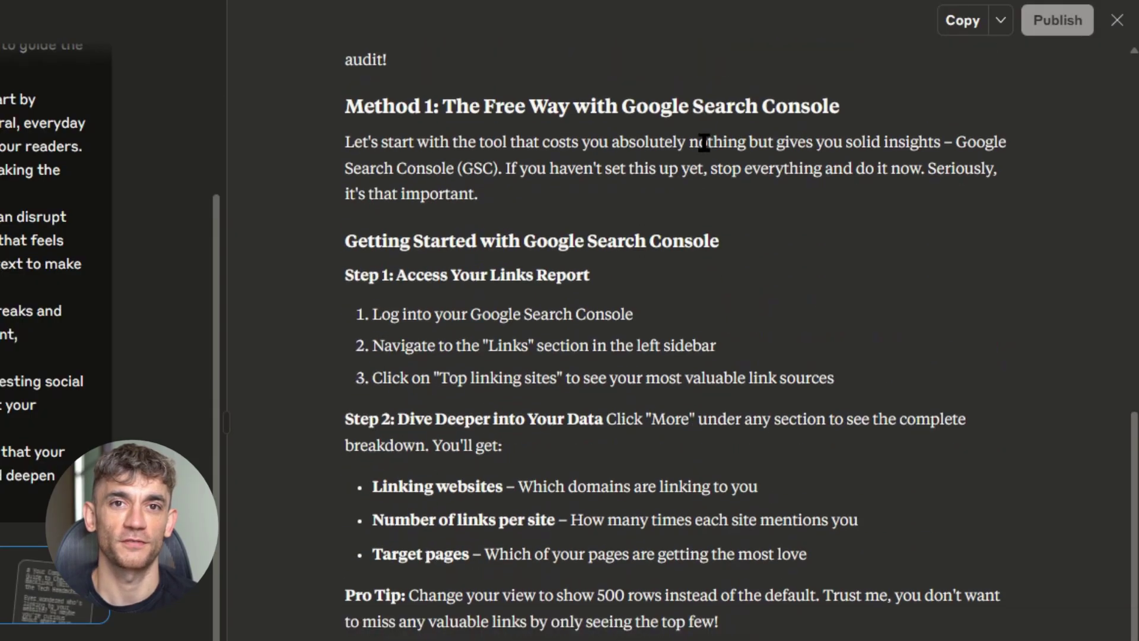
# Step: Read through the rewritten backlink-checking guide and its summary of improvements
pyautogui.scroll(-12, 705, 143)
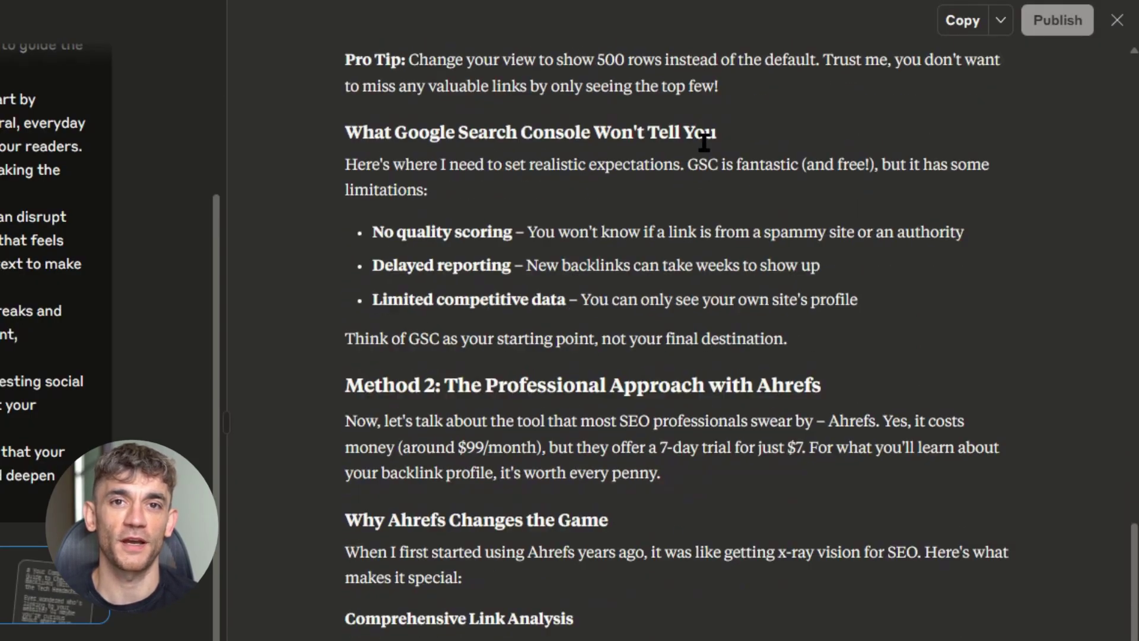
pyautogui.scroll(-10, 552, 620)
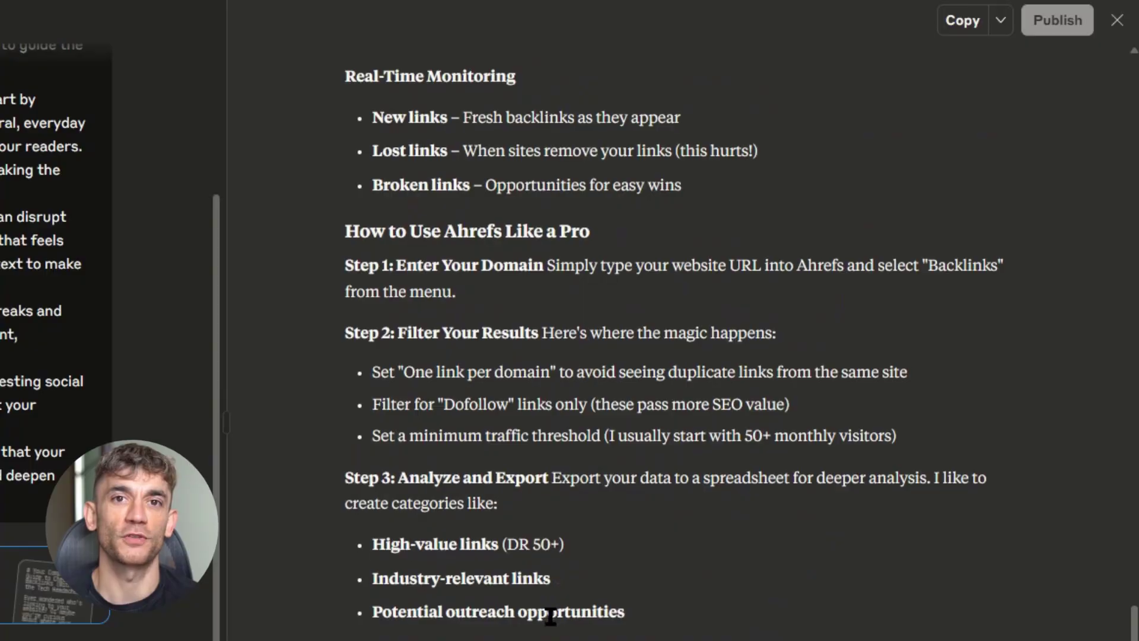
pyautogui.scroll(-12, 552, 623)
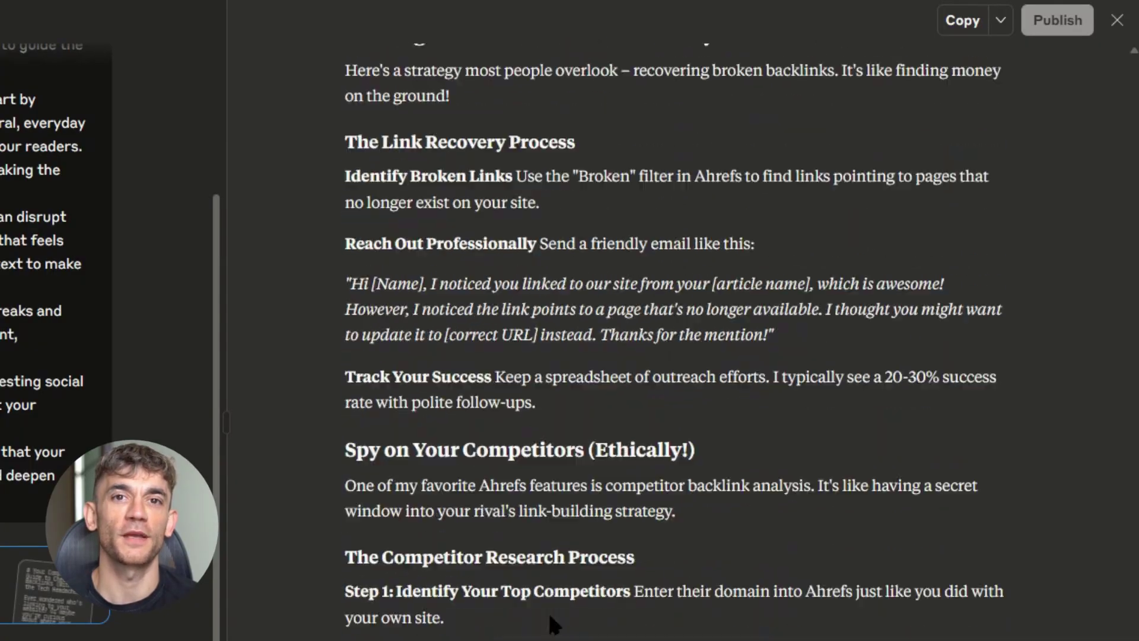
pyautogui.scroll(-17, 552, 623)
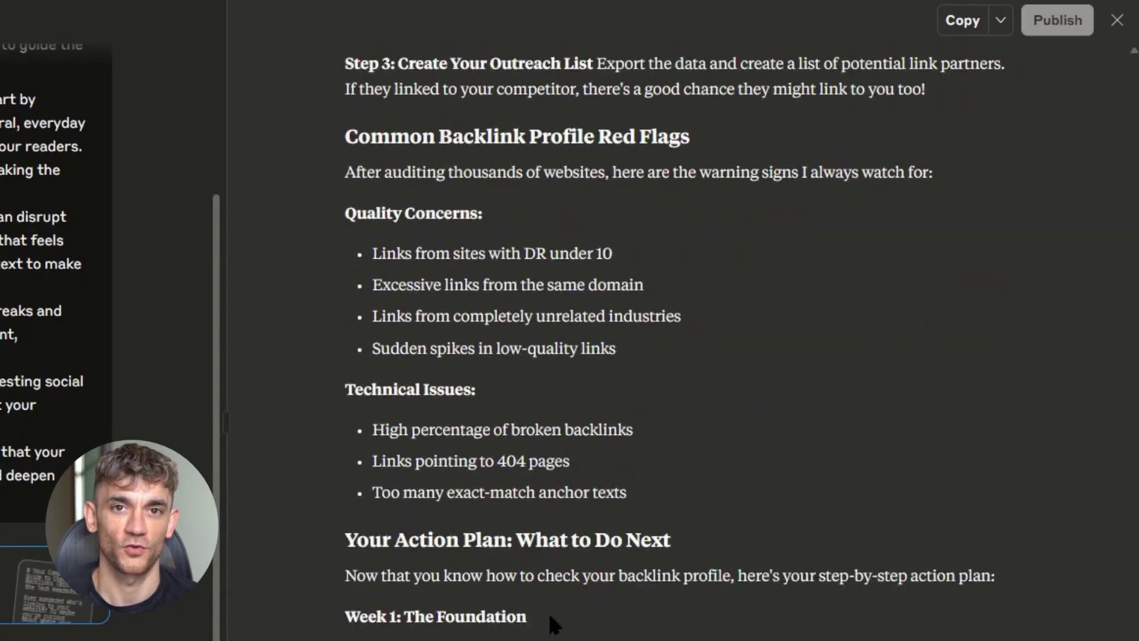
pyautogui.scroll(-12, 552, 623)
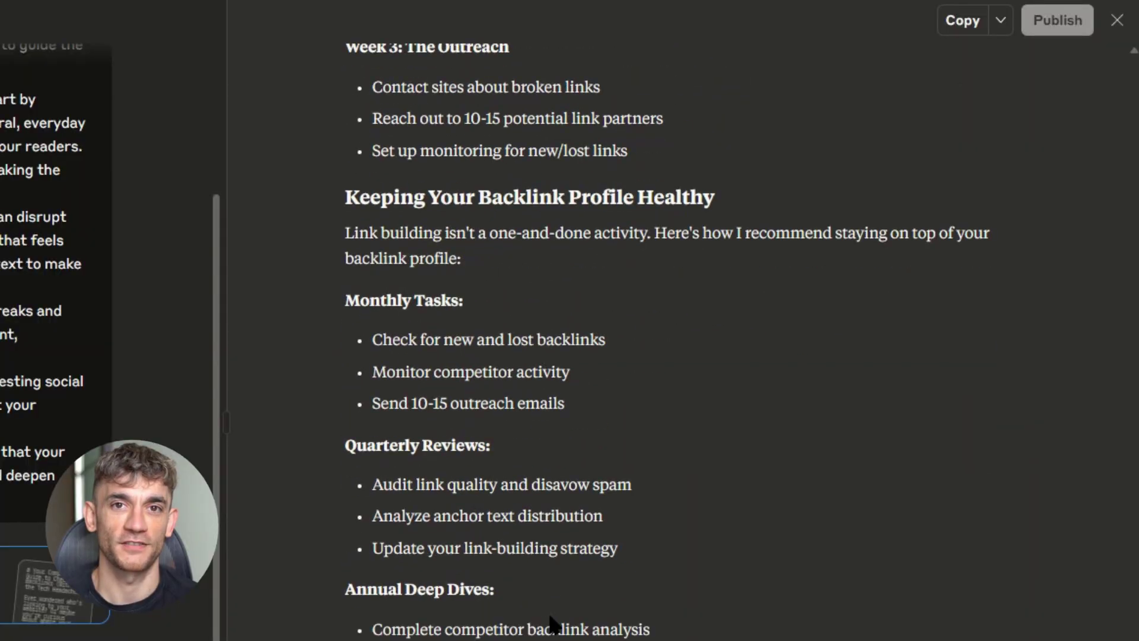
pyautogui.scroll(-3, 550, 616)
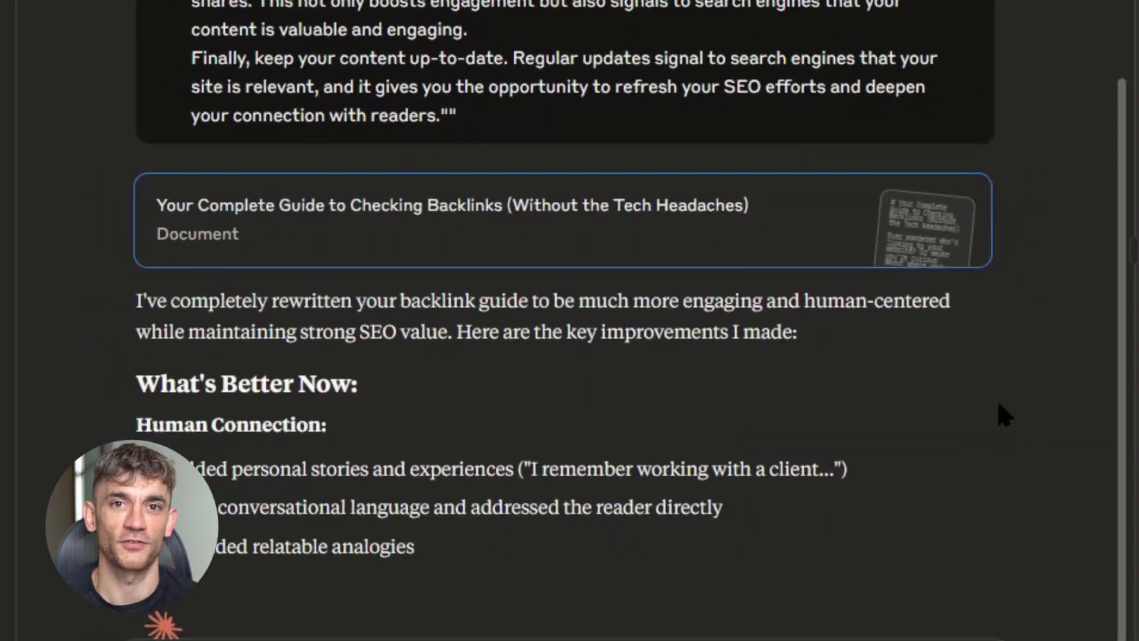
pyautogui.scroll(-4, 985, 409)
pyautogui.scroll(-8, 974, 401)
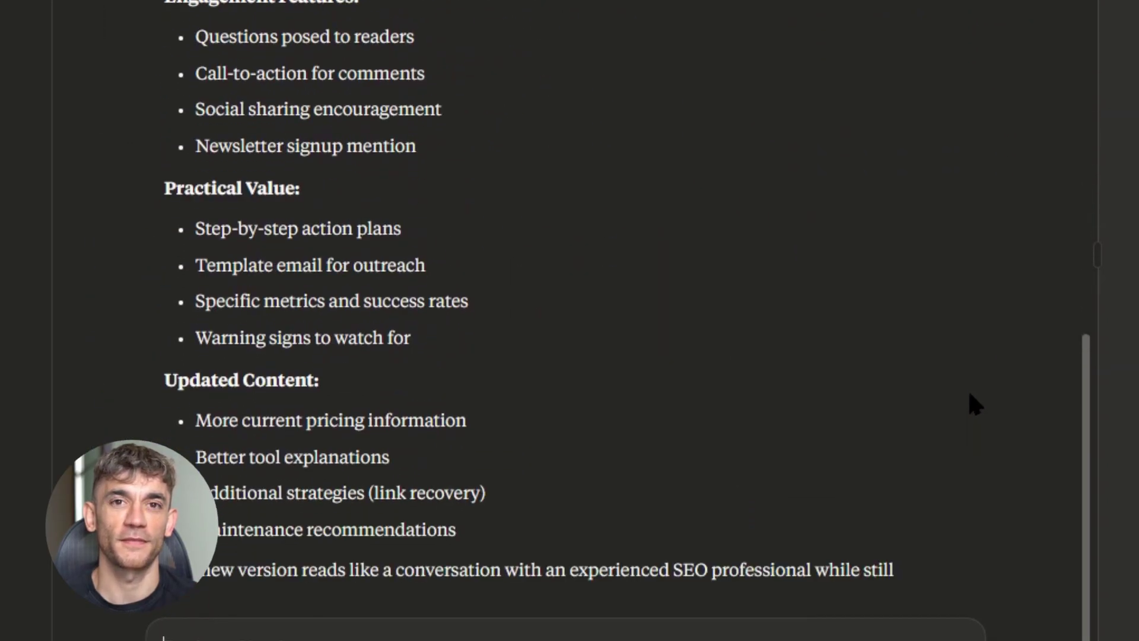
pyautogui.scroll(11, 788, 399)
pyautogui.scroll(-6, 428, 222)
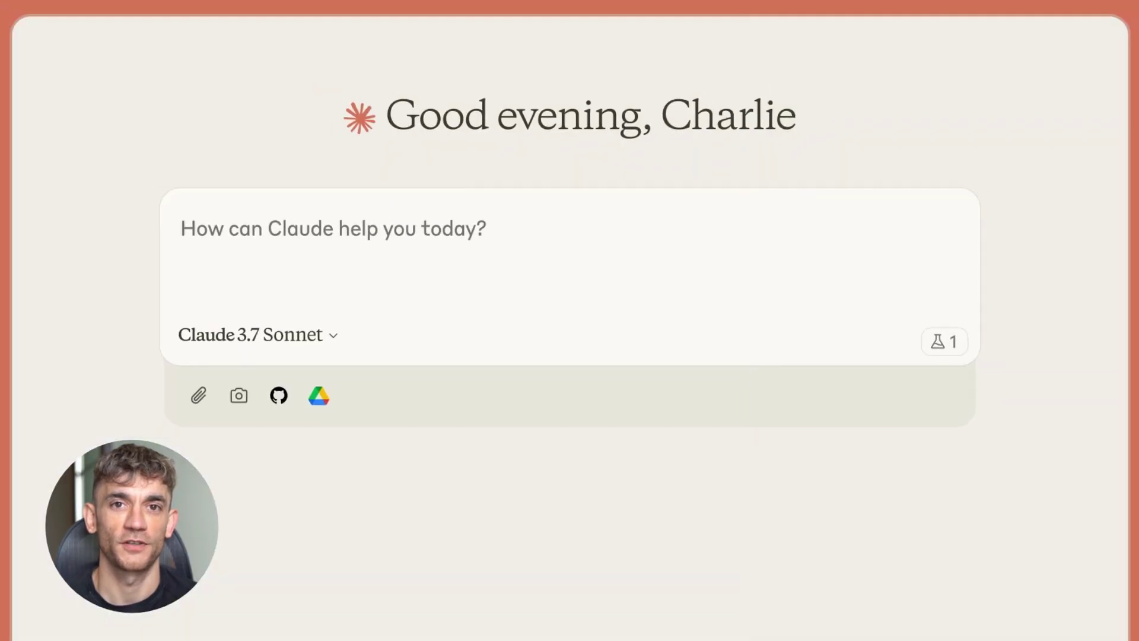
# Step: Ask Claude which breaking changes come with upgrading to TypeScript 5.5, and their workarounds
pyautogui.write("Hey Claude! I'm working on a web a")
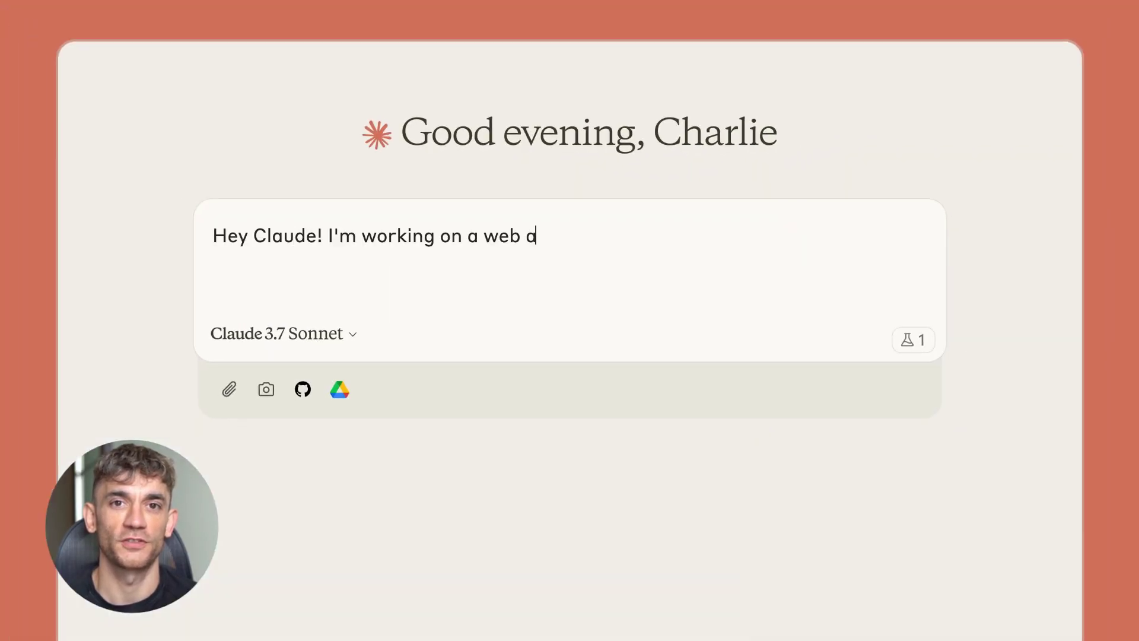
pyautogui.write("pp and I'm trying to update to TypeScript 5.5, but I get type errors when I update the dependency. Are there any breaking changes between version 5.4 and 5.5? If so, can you provide workarounds?")
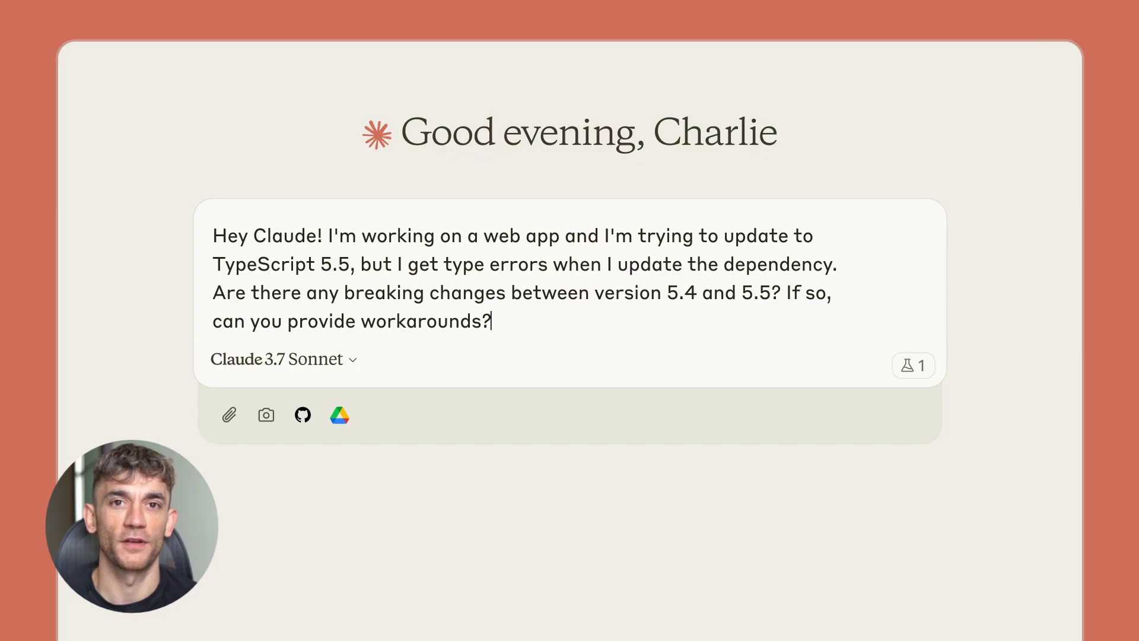
pyautogui.press('Return')
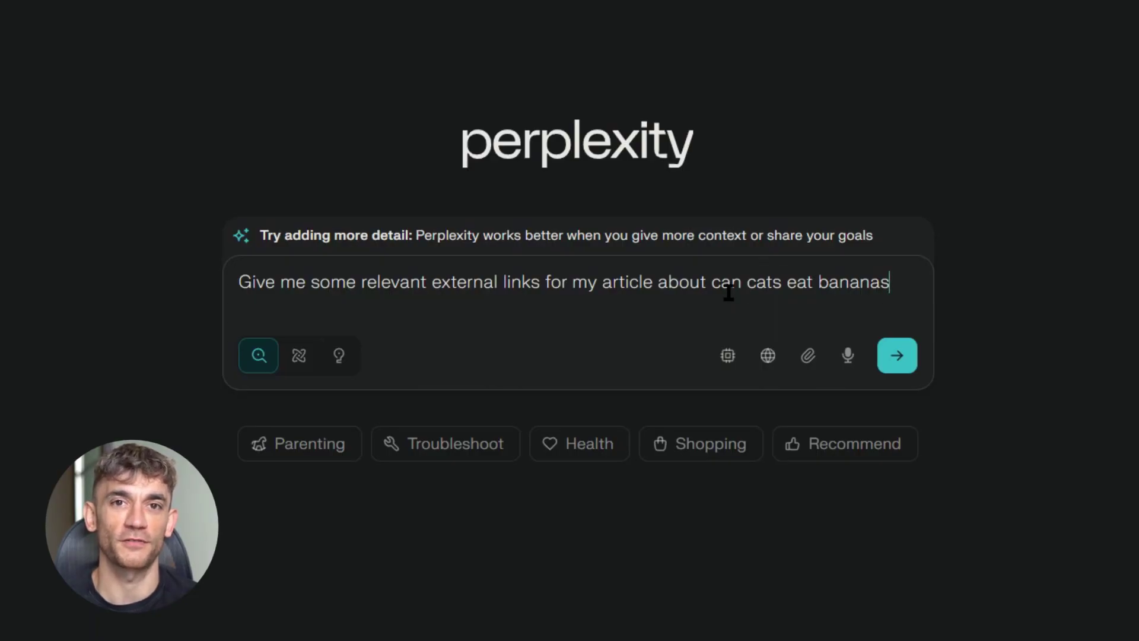
# Step: Submit the Perplexity query for external links about whether cats can eat bananas
pyautogui.moveTo(745, 286); pyautogui.dragTo(922, 276)
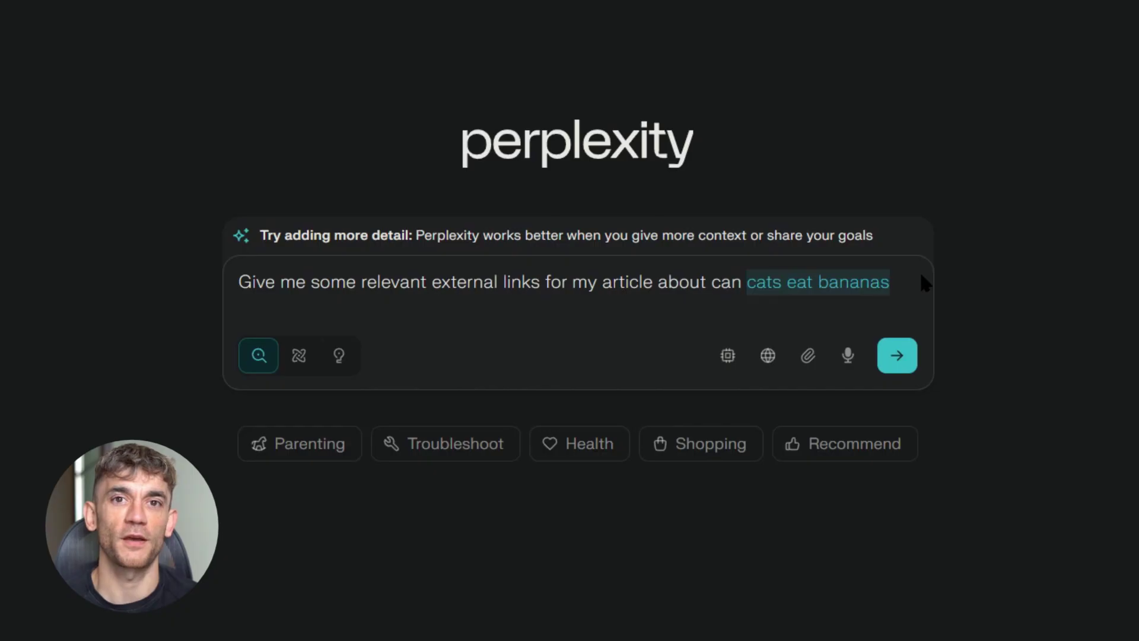
pyautogui.press('Return')
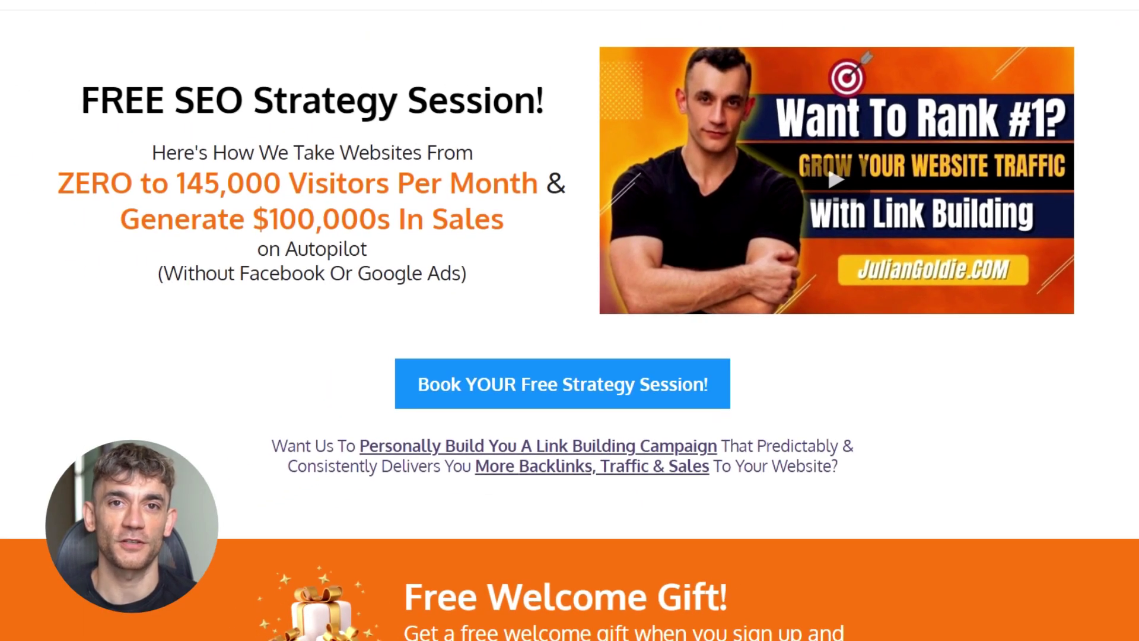
pyautogui.scroll(-10, 570, 325)
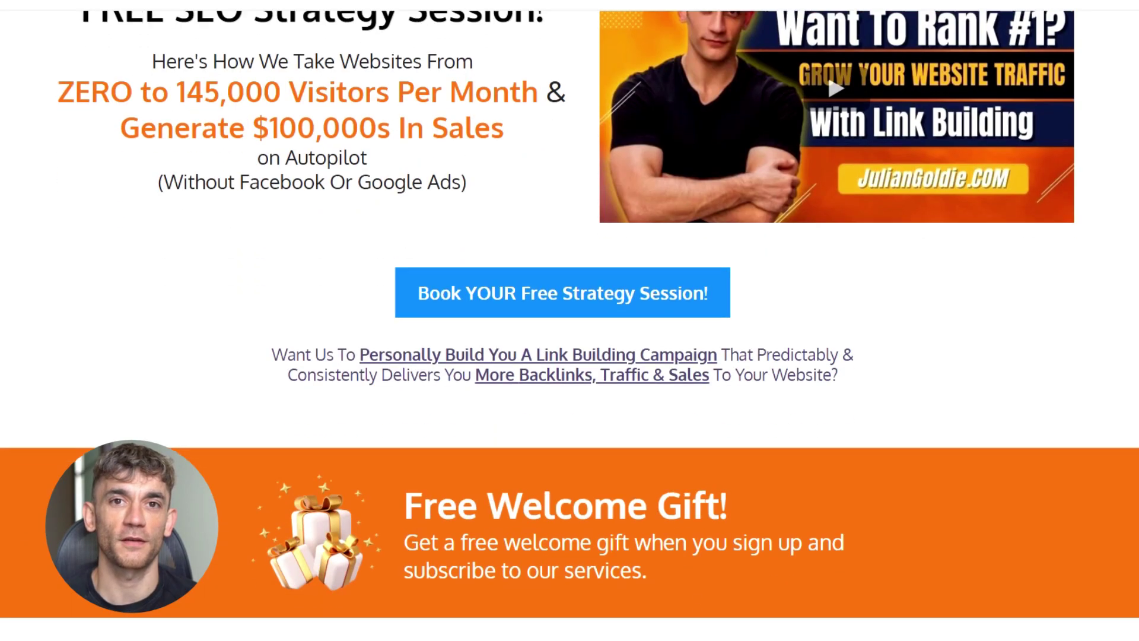
pyautogui.scroll(-2, 569, 325)
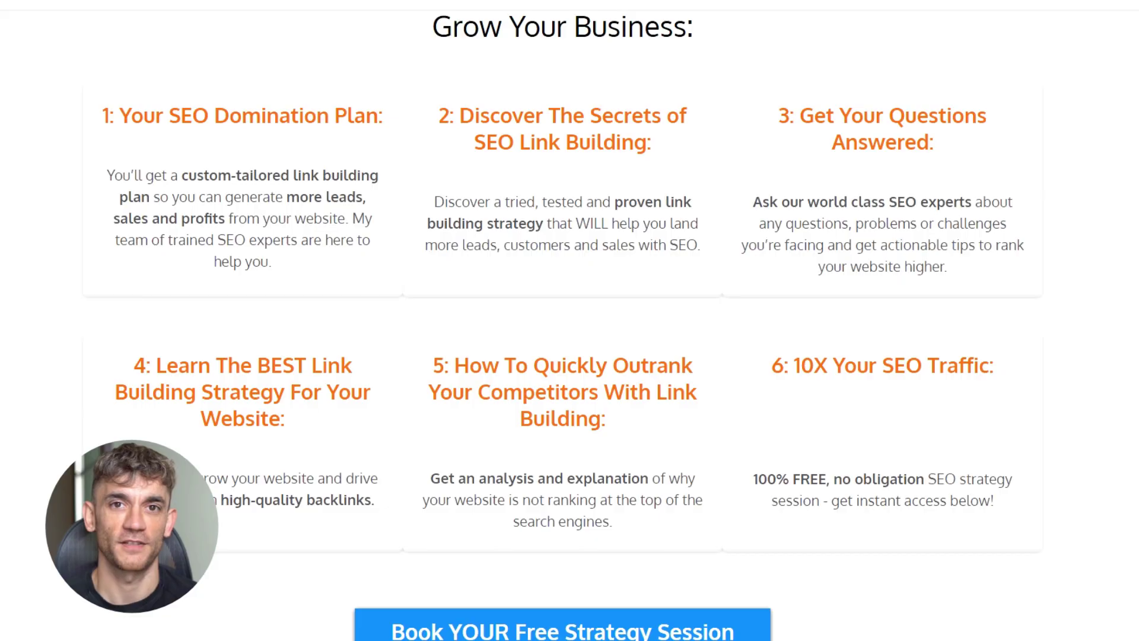
pyautogui.scroll(-12, 569, 326)
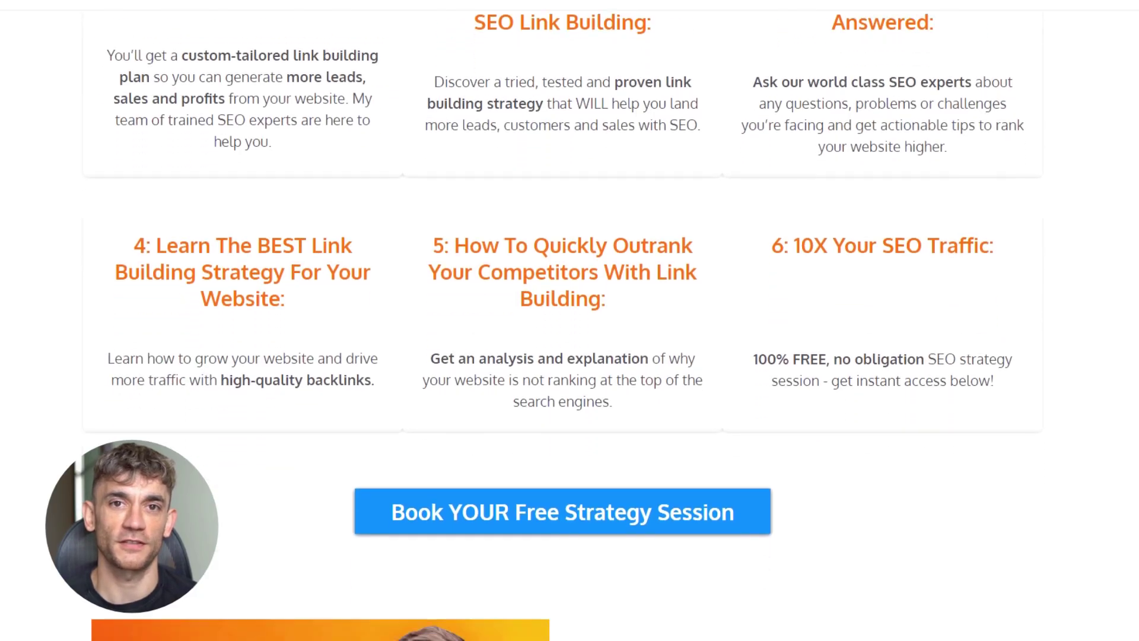
pyautogui.scroll(-14, 570, 325)
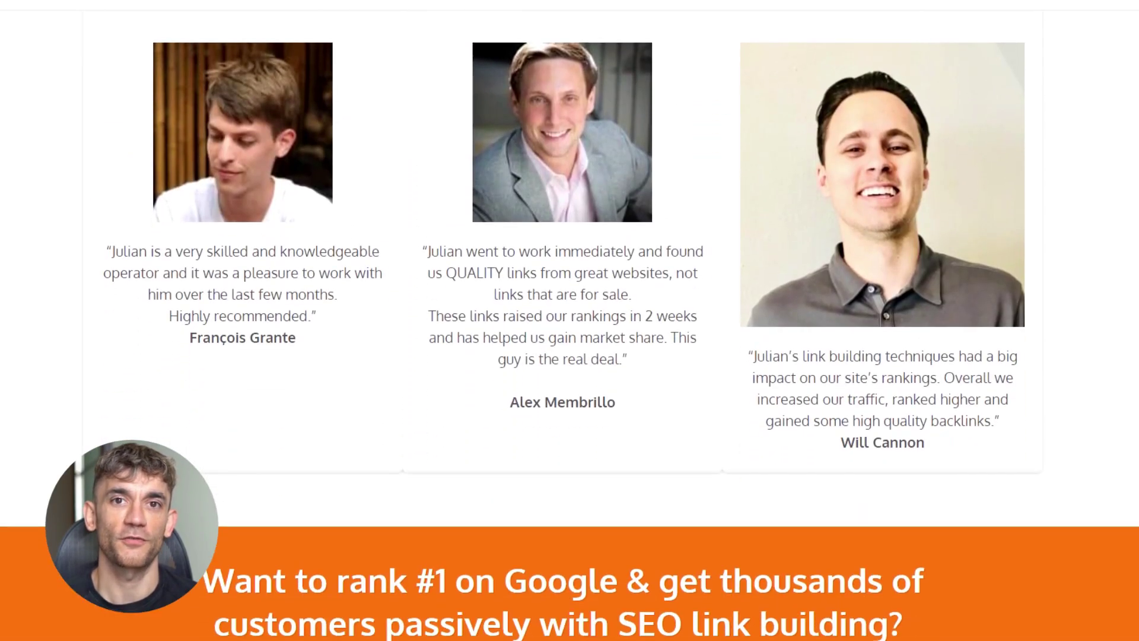
pyautogui.scroll(-16, 570, 325)
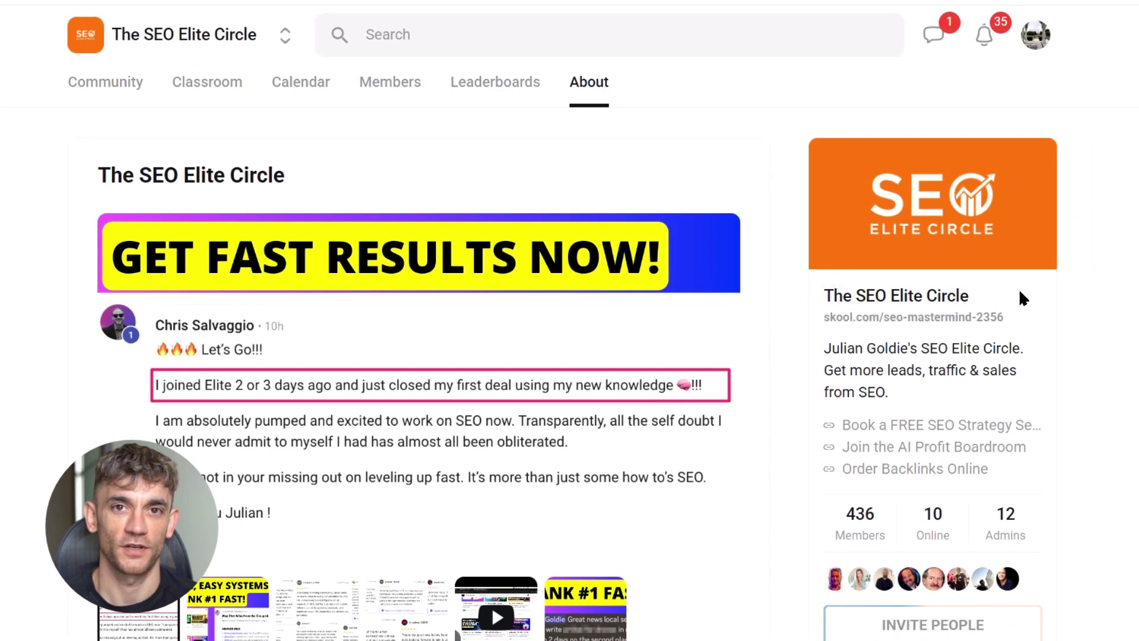
# Step: Look over The SEO Elite Circle's event calendar
pyautogui.moveTo(1020, 295); pyautogui.dragTo(834, 303)
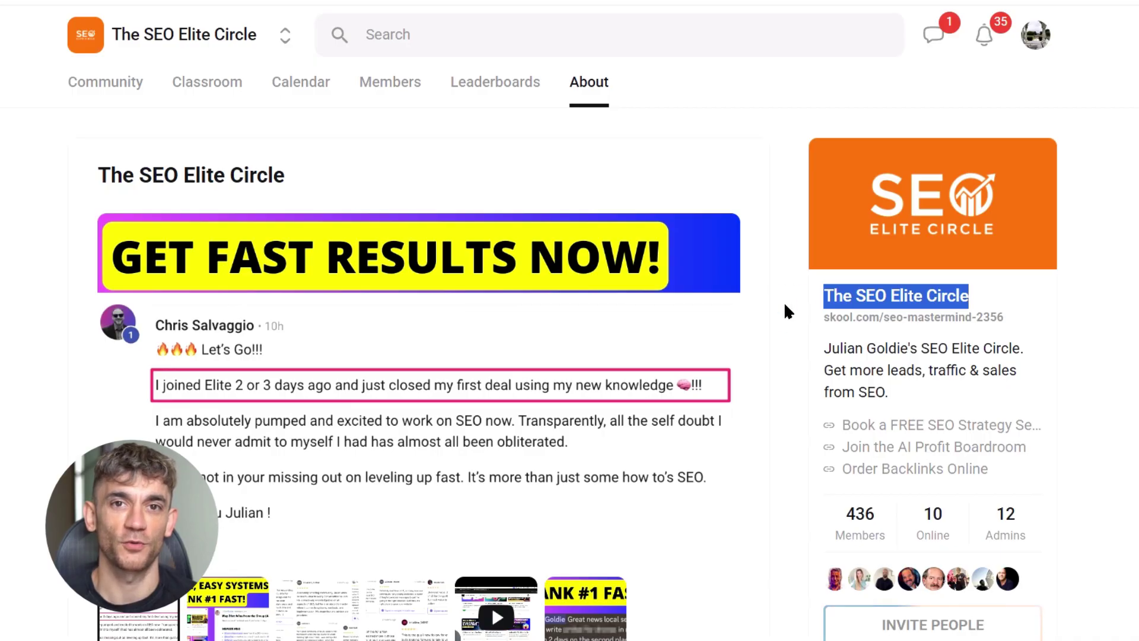
pyautogui.scroll(-7, 785, 303)
pyautogui.scroll(7, 785, 306)
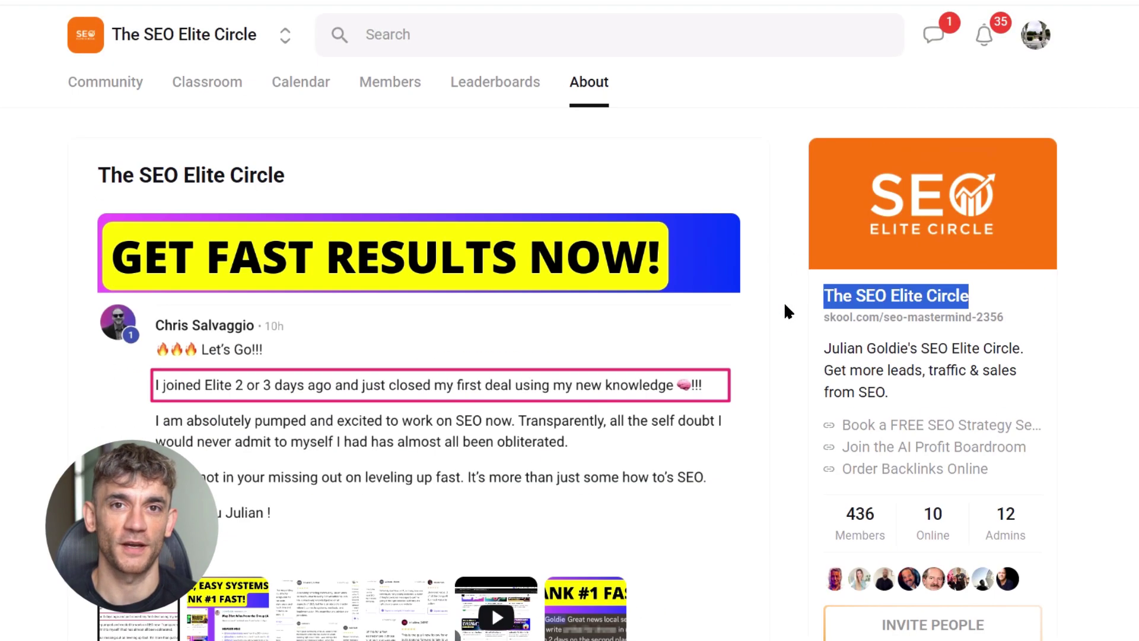
pyautogui.click(280, 89)
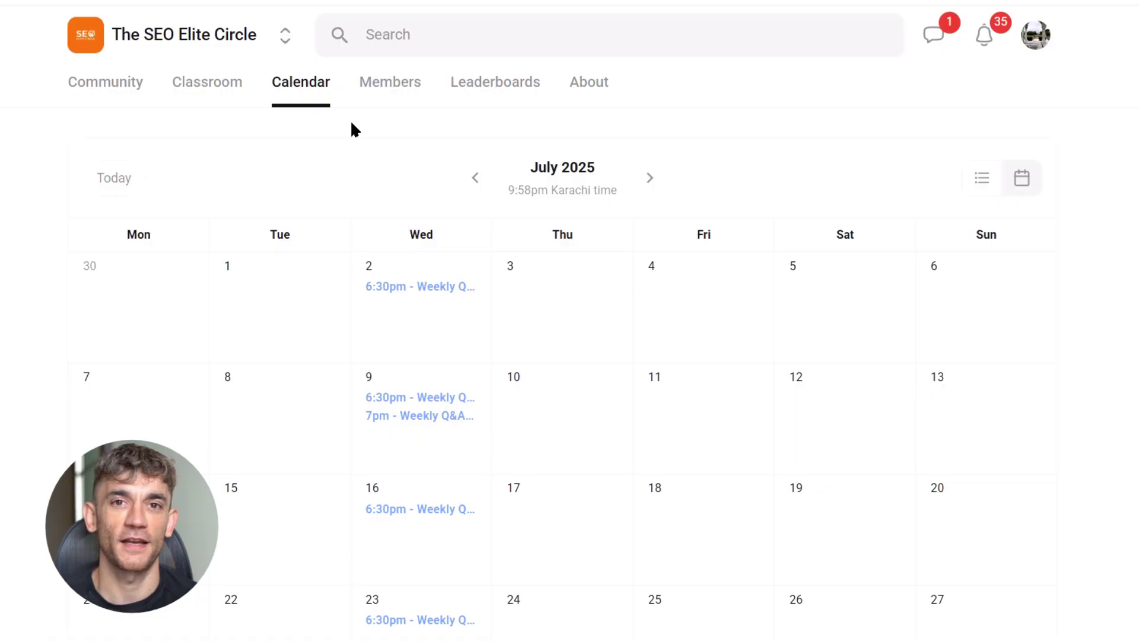
pyautogui.scroll(-4, 559, 333)
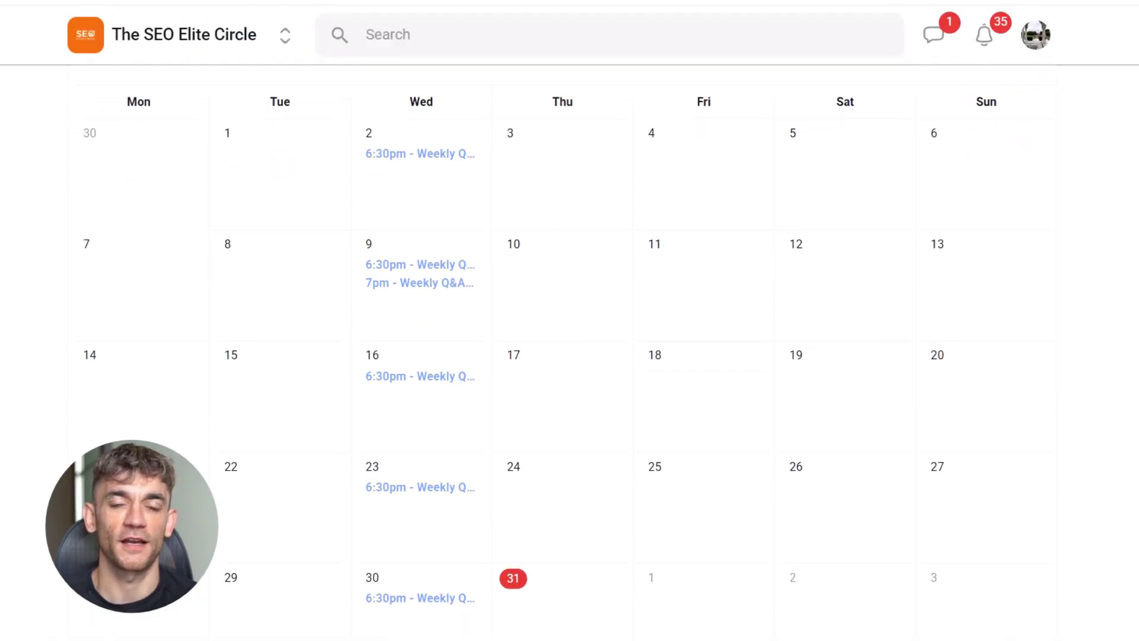
pyautogui.scroll(4, 1018, 151)
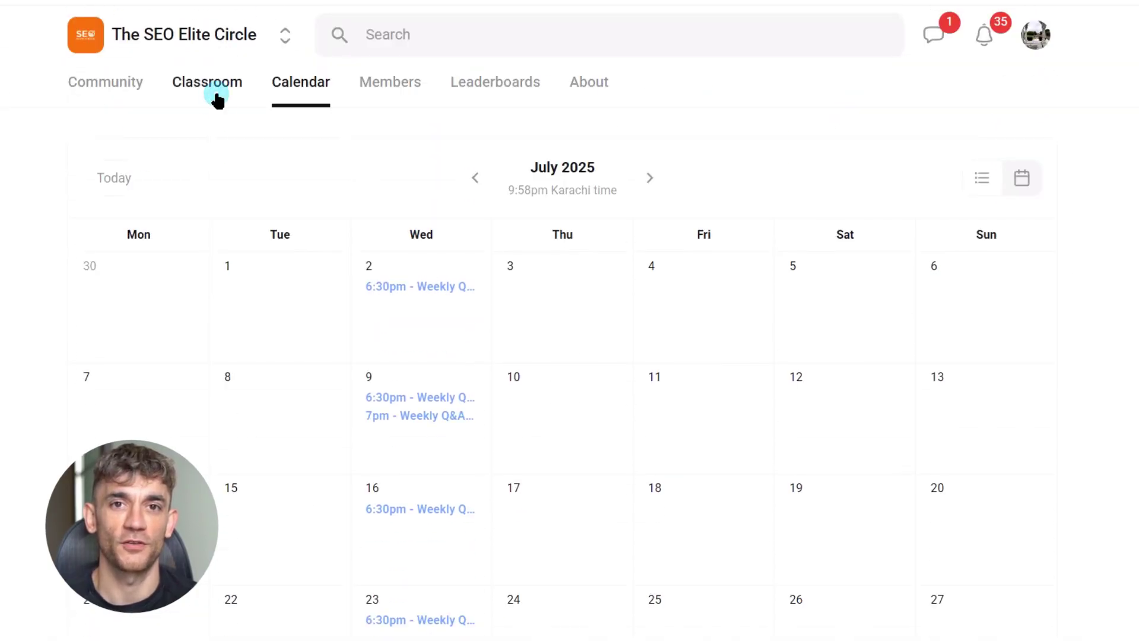
# Step: Browse the community's Classroom course library
pyautogui.click(218, 100)
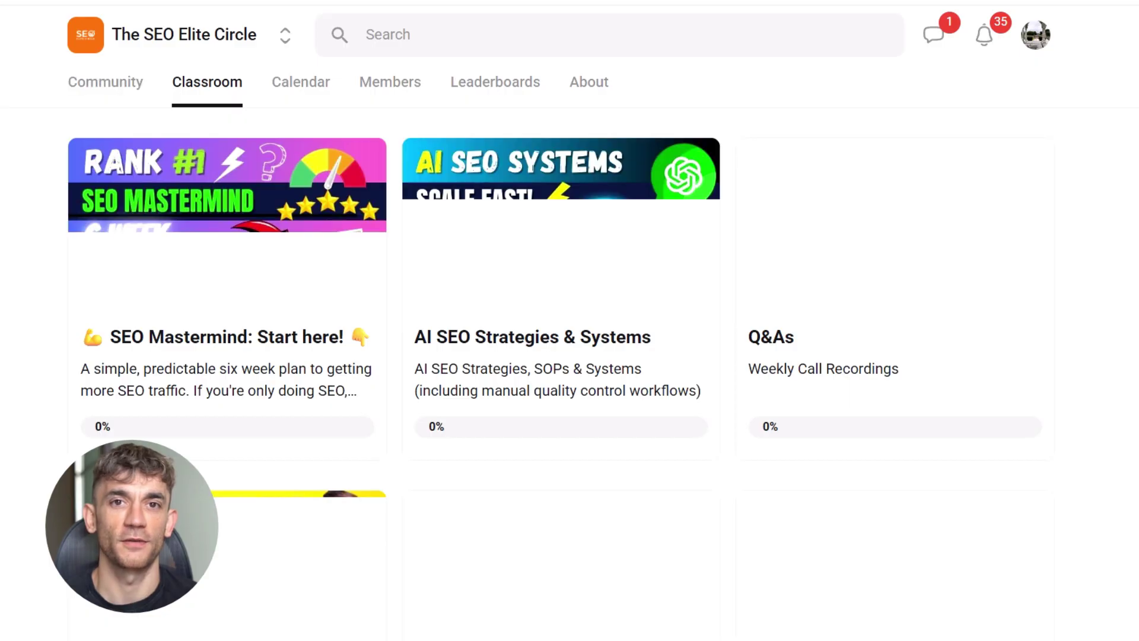
pyautogui.scroll(-5, 569, 356)
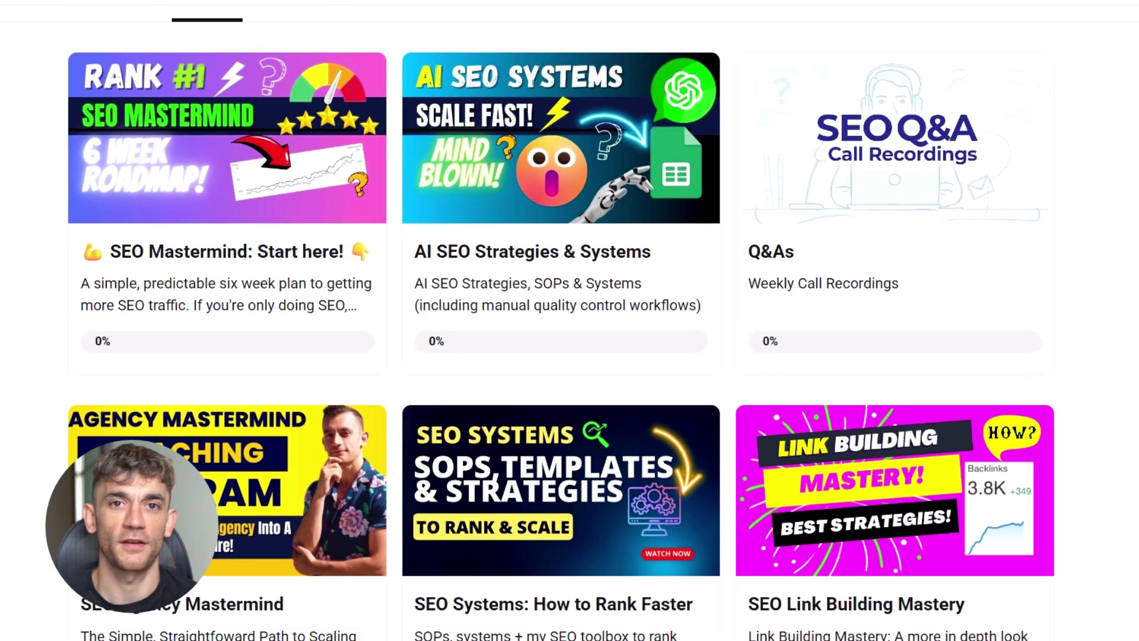
pyautogui.scroll(-17, 570, 356)
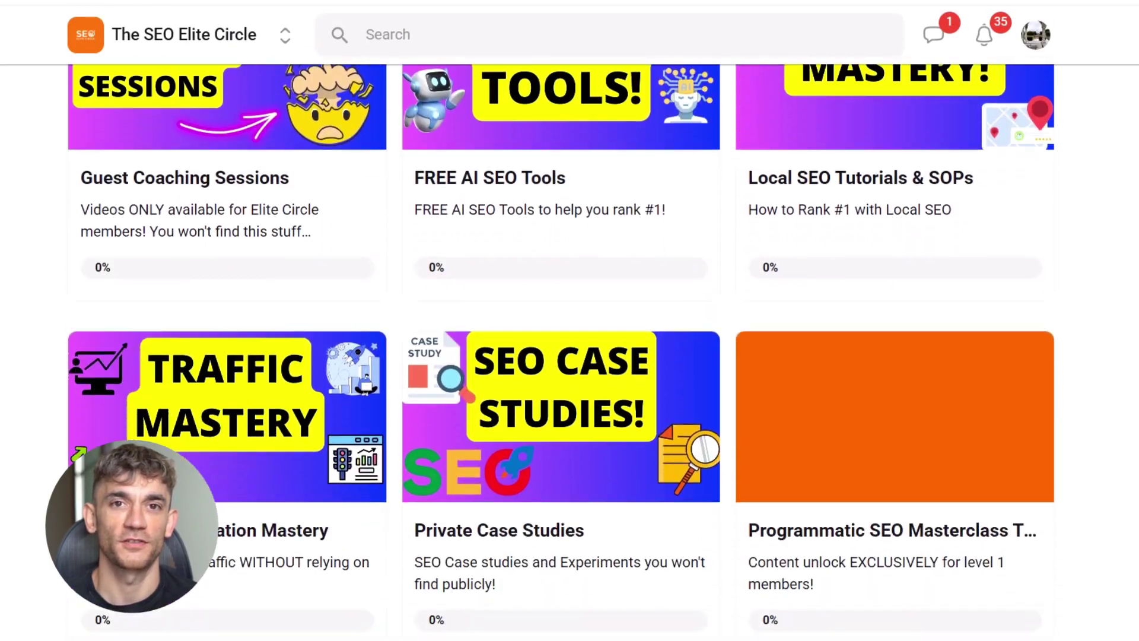
pyautogui.scroll(-20, 570, 356)
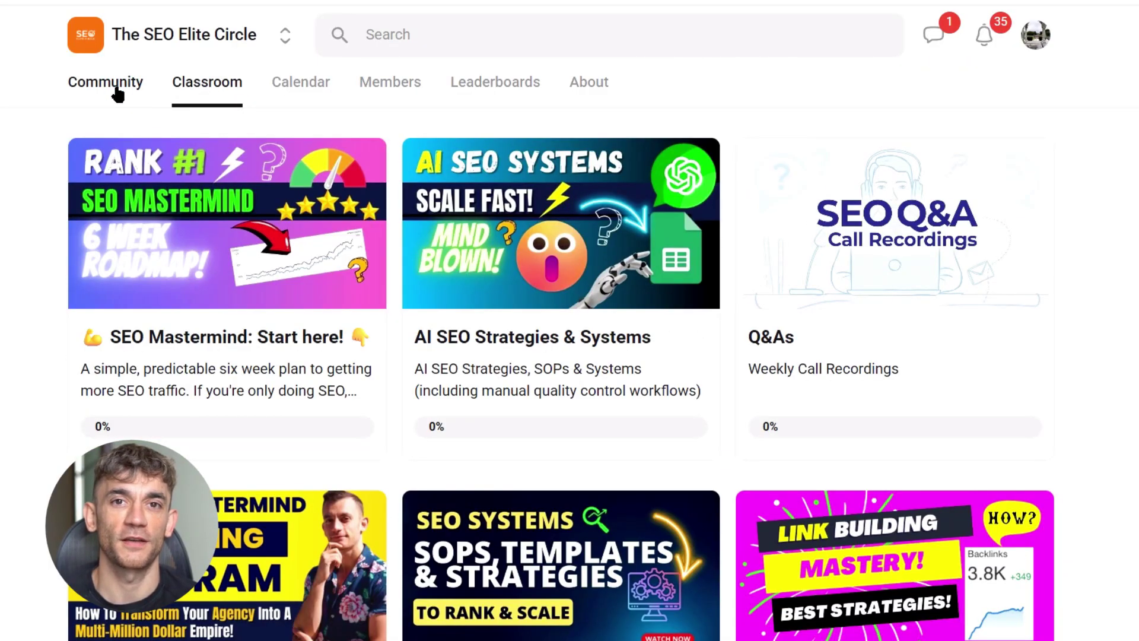
# Step: Scroll through the posts in the Community discussion feed
pyautogui.click(117, 83)
pyautogui.scroll(-9, 416, 356)
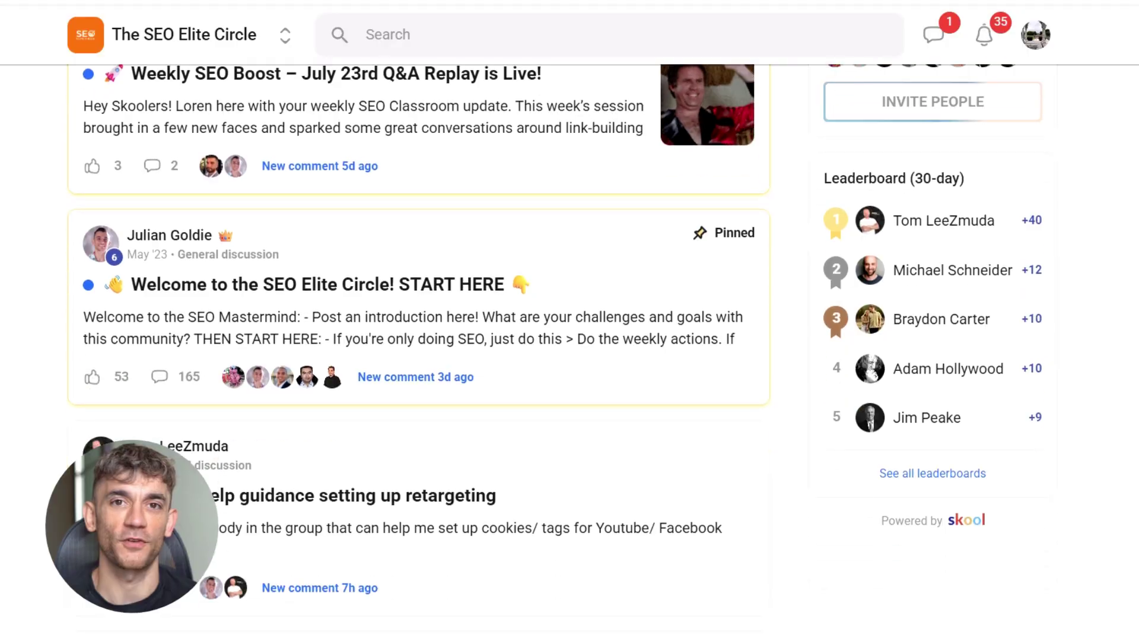
pyautogui.scroll(-4, 416, 356)
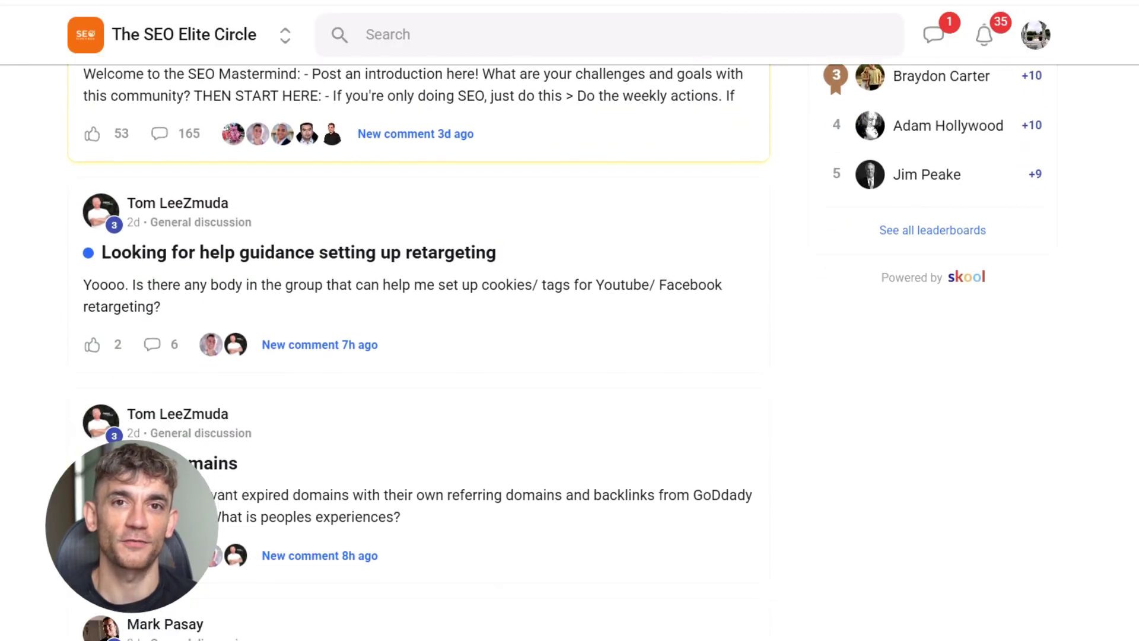
pyautogui.scroll(-5, 415, 356)
pyautogui.scroll(-20, 418, 352)
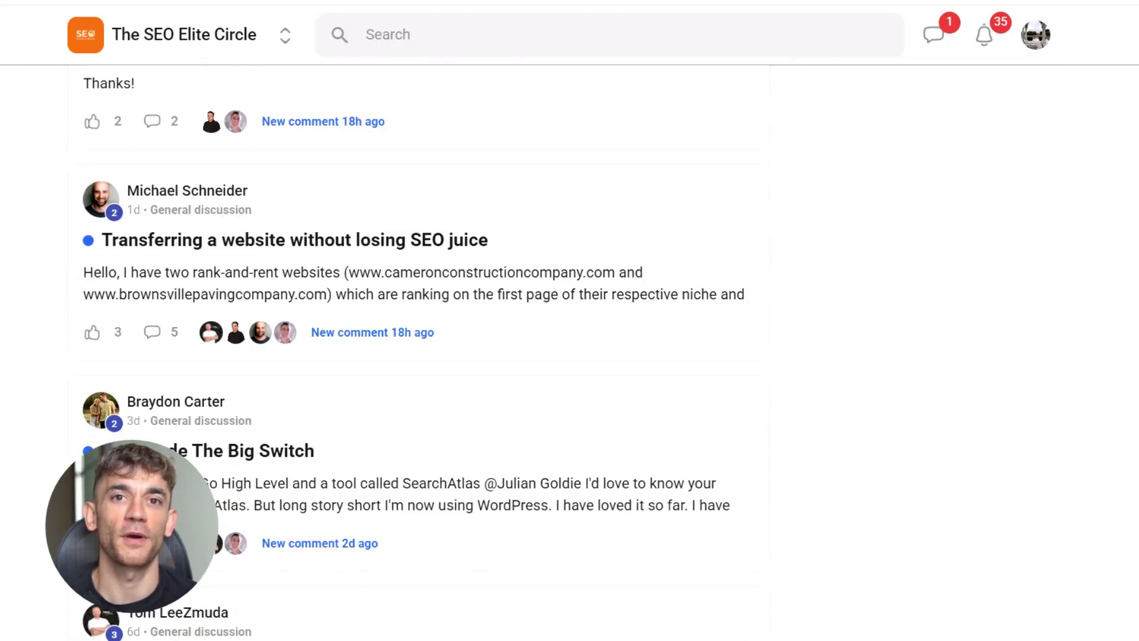
pyautogui.scroll(-5, 419, 353)
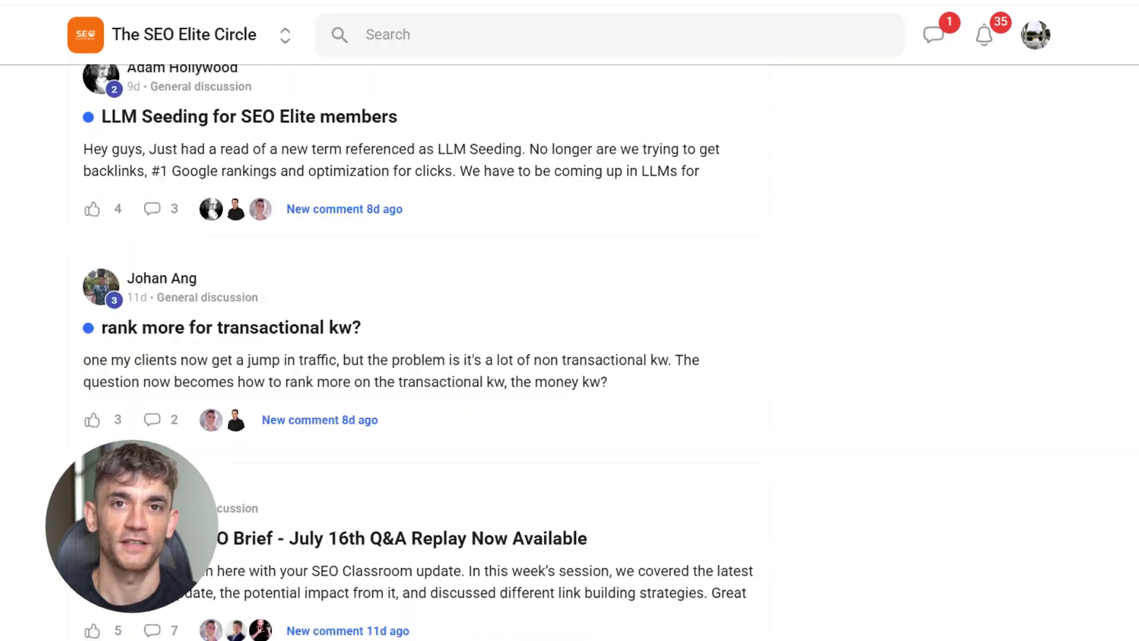
pyautogui.scroll(20, 418, 353)
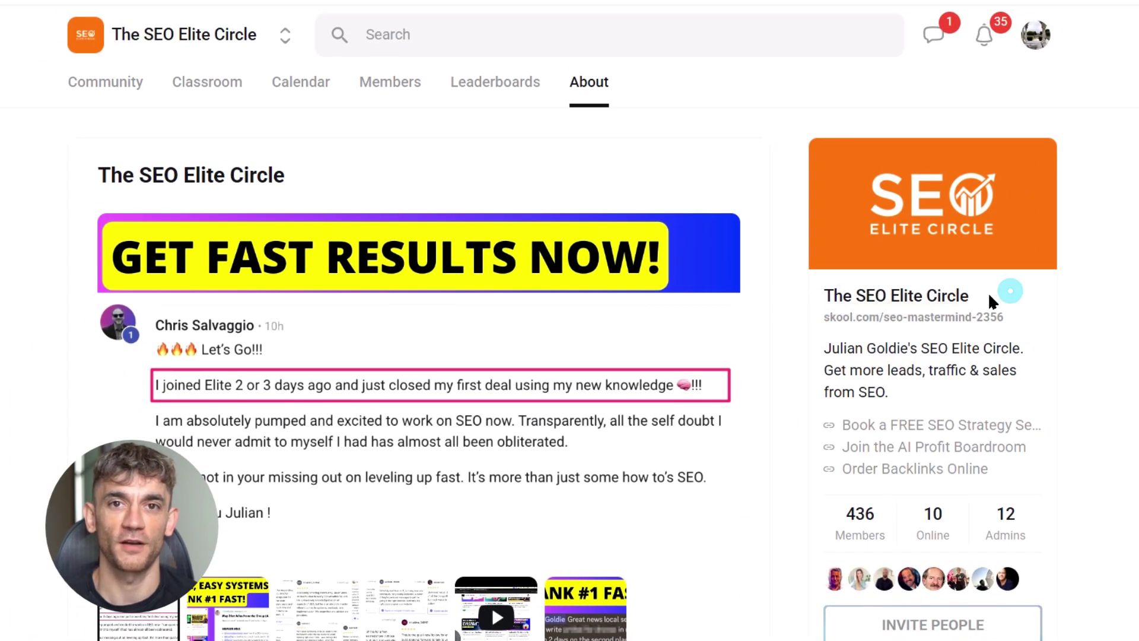
# Step: Review The SEO Elite Circle's event calendar again
pyautogui.moveTo(988, 292); pyautogui.dragTo(806, 303)
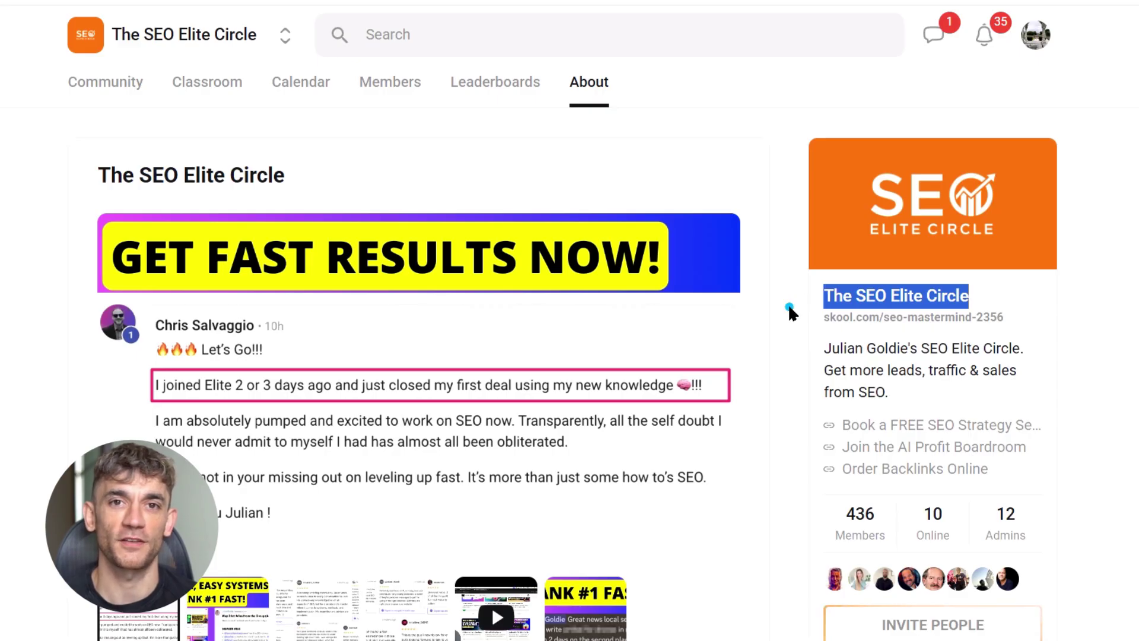
pyautogui.scroll(-5, 784, 302)
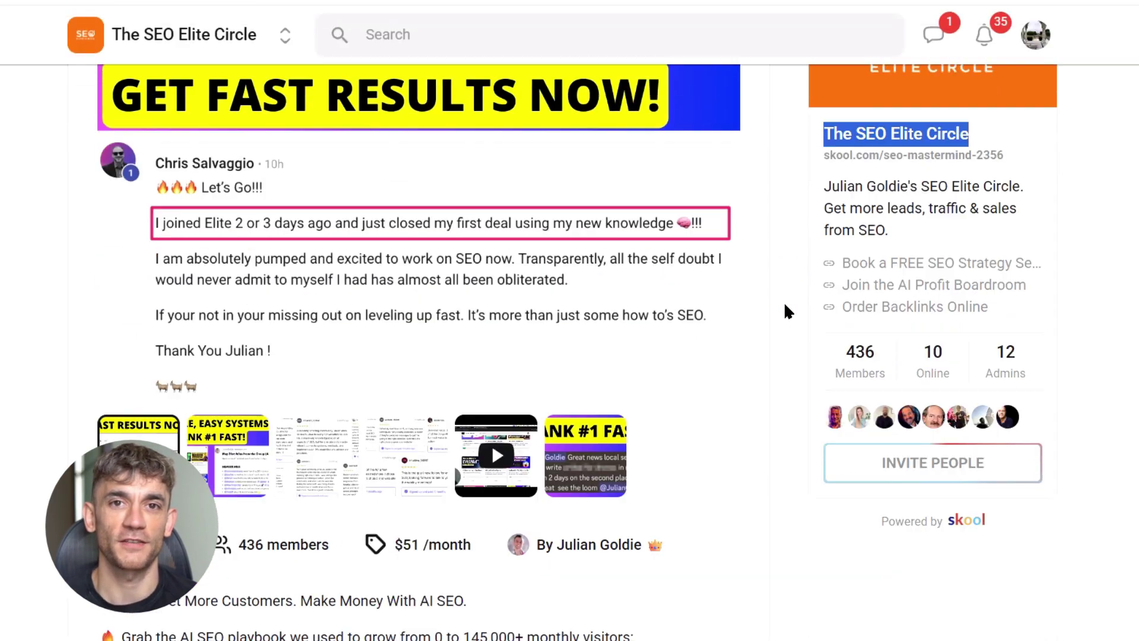
pyautogui.scroll(-3, 784, 302)
pyautogui.scroll(8, 784, 301)
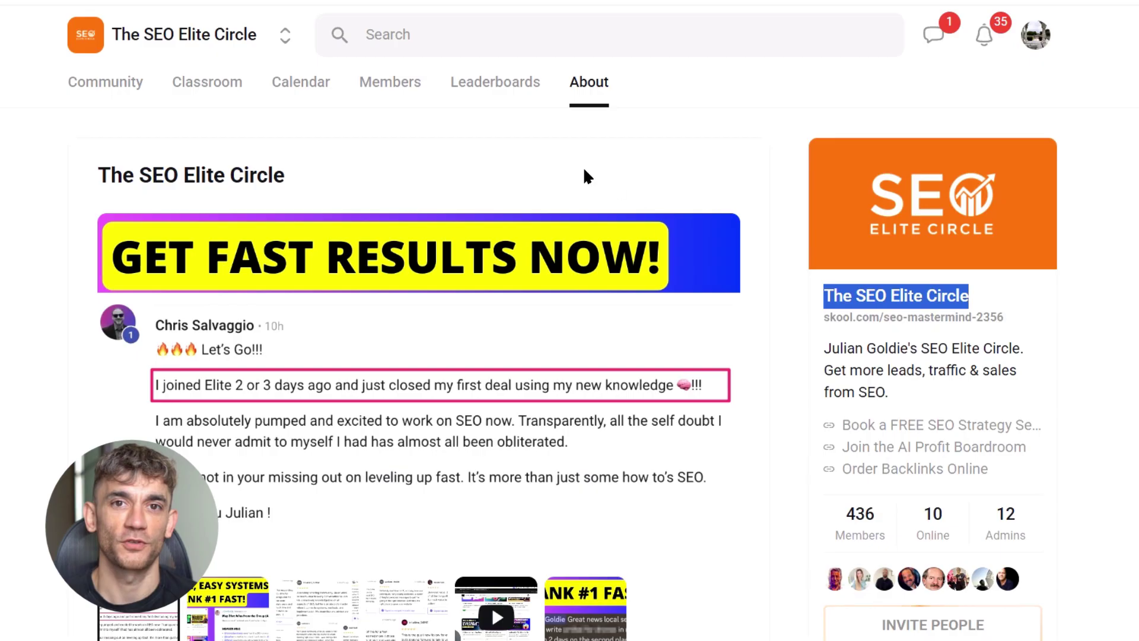
pyautogui.click(281, 87)
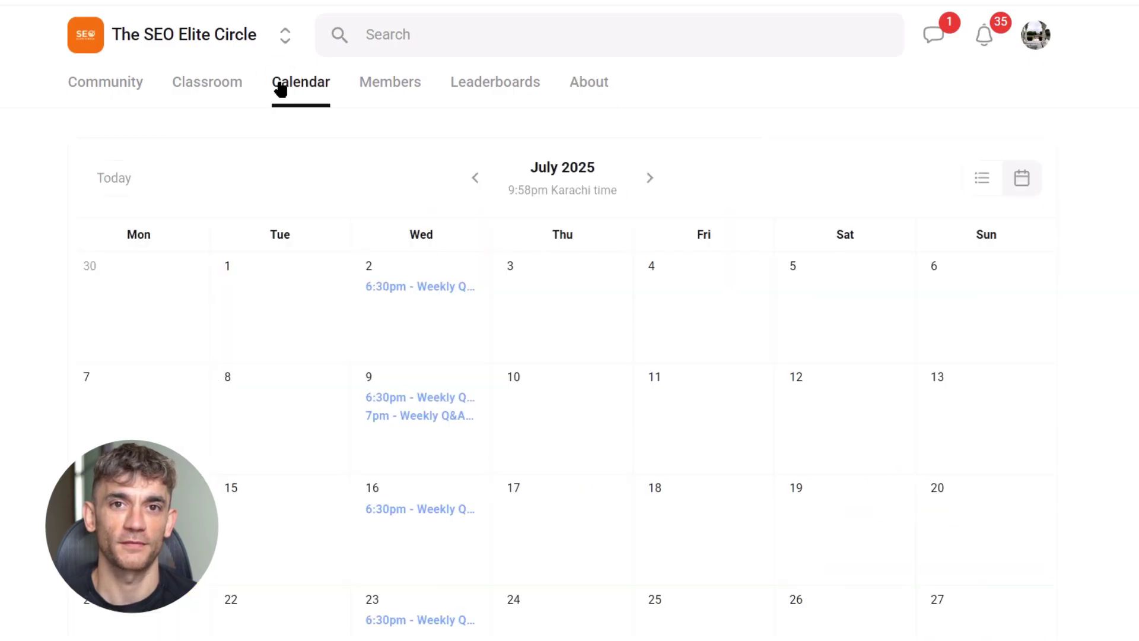
pyautogui.scroll(-3, 559, 332)
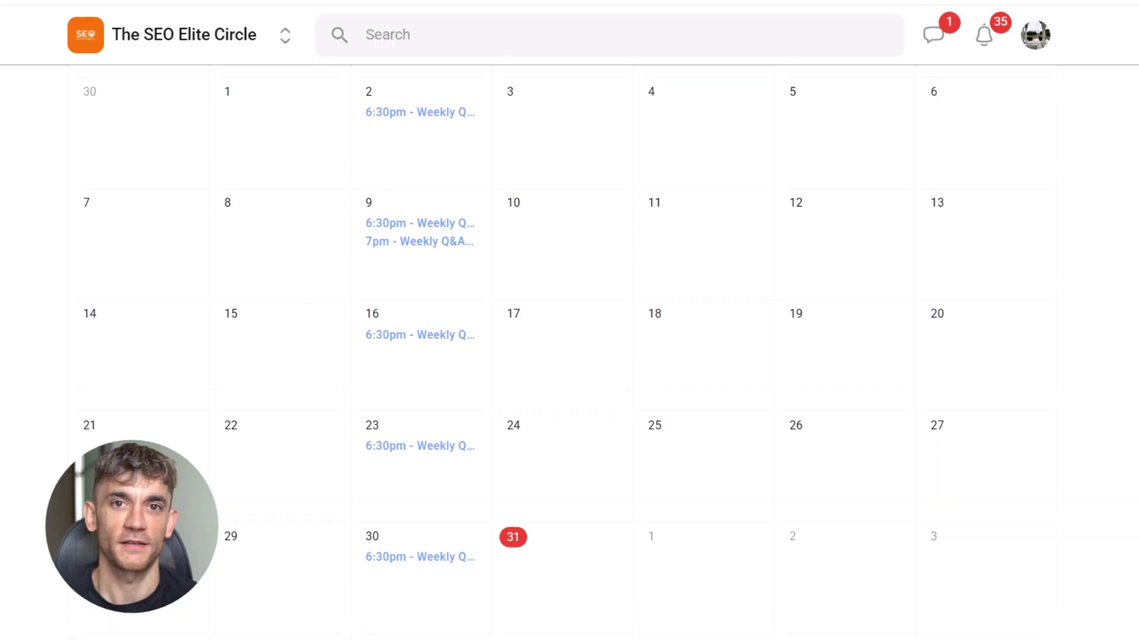
pyautogui.scroll(3, 852, 153)
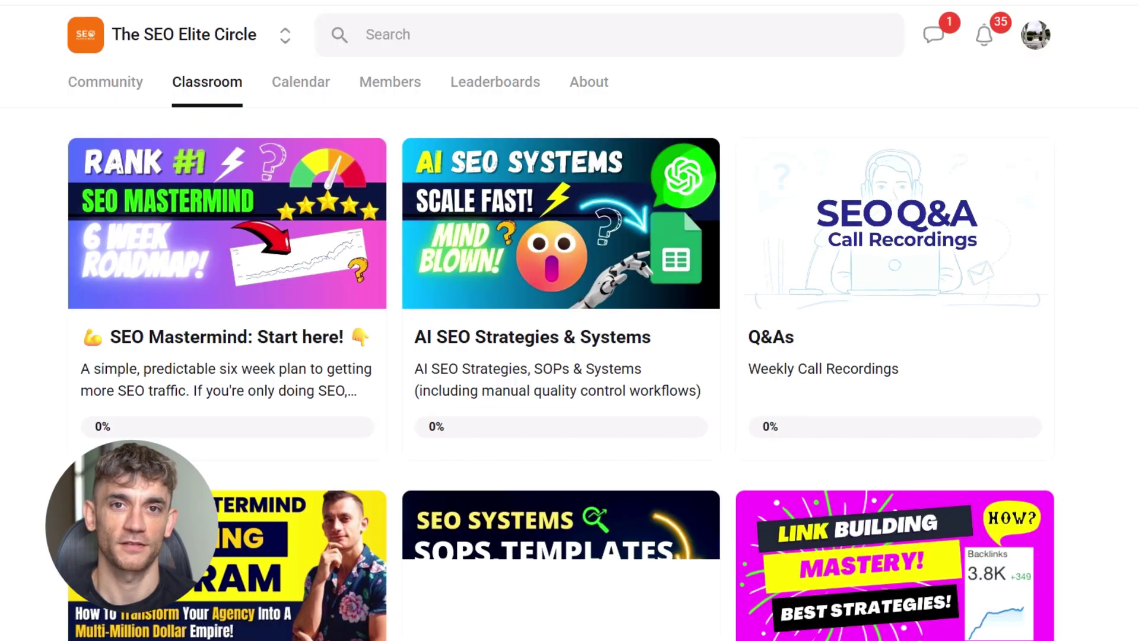
pyautogui.scroll(-15, 569, 356)
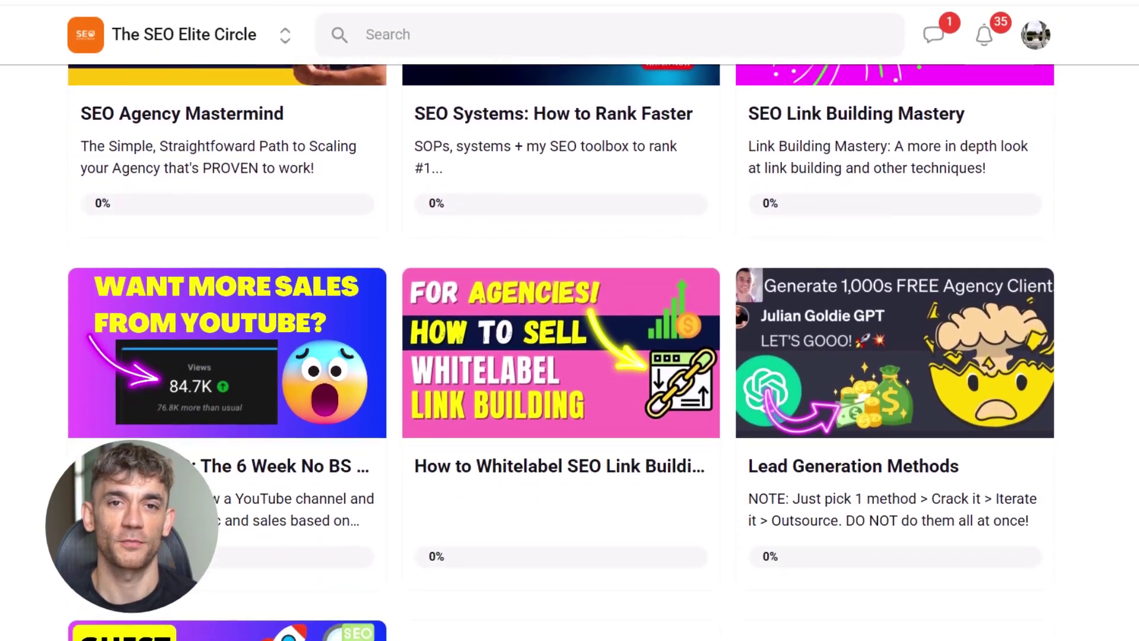
pyautogui.scroll(-10, 570, 356)
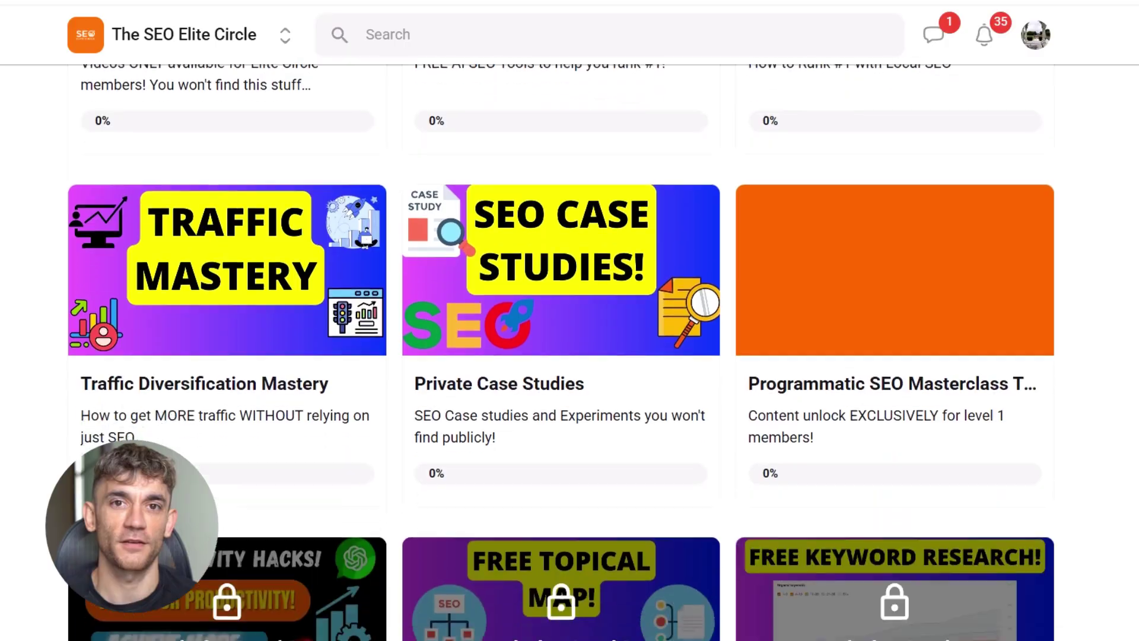
pyautogui.scroll(-10, 570, 356)
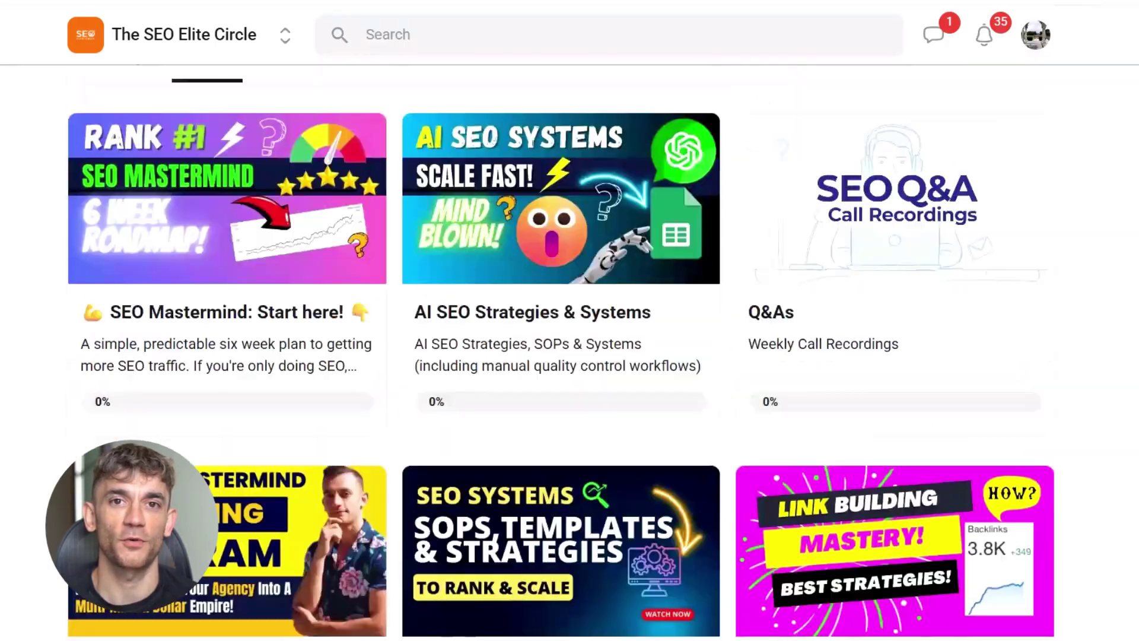
pyautogui.scroll(1, 436, 94)
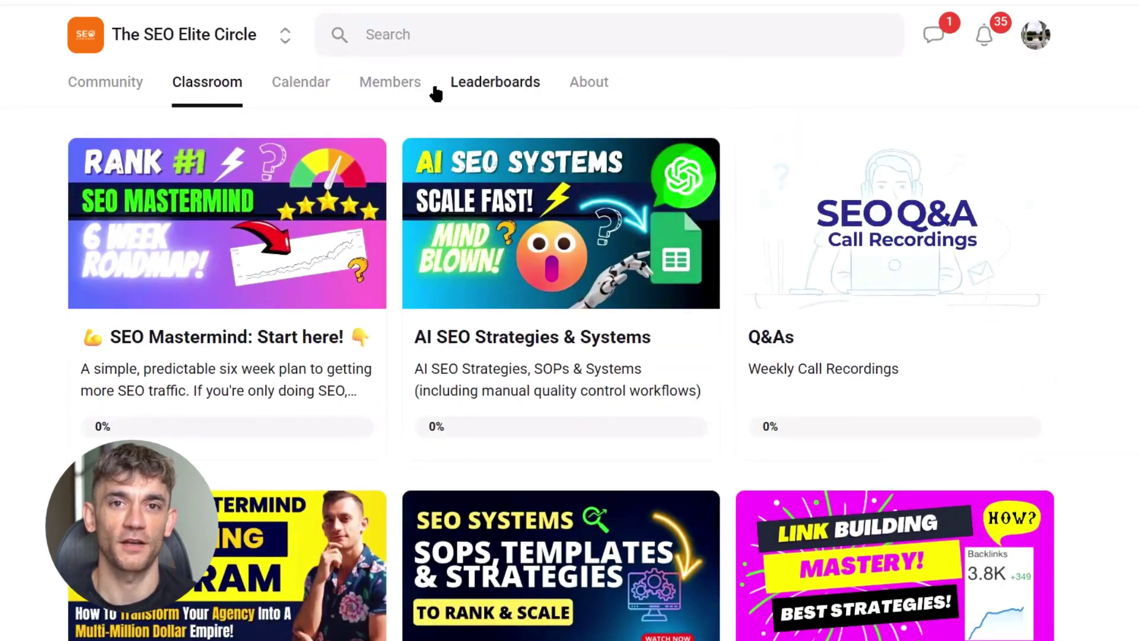
# Step: Go back to the Community discussion feed and scroll through its posts
pyautogui.click(117, 89)
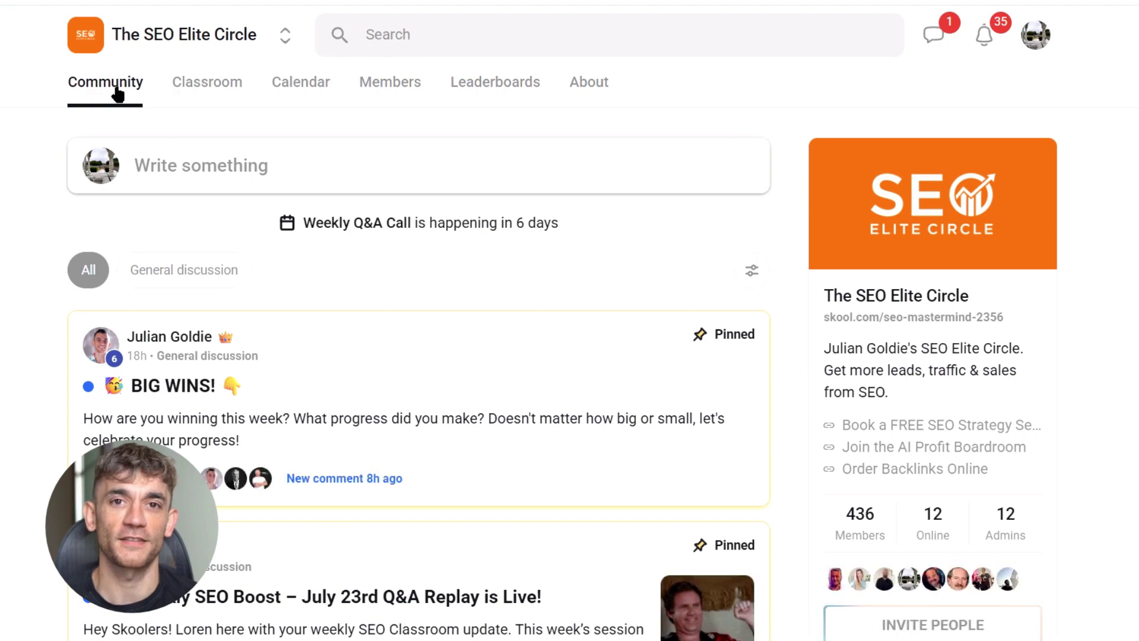
pyautogui.scroll(-10, 570, 356)
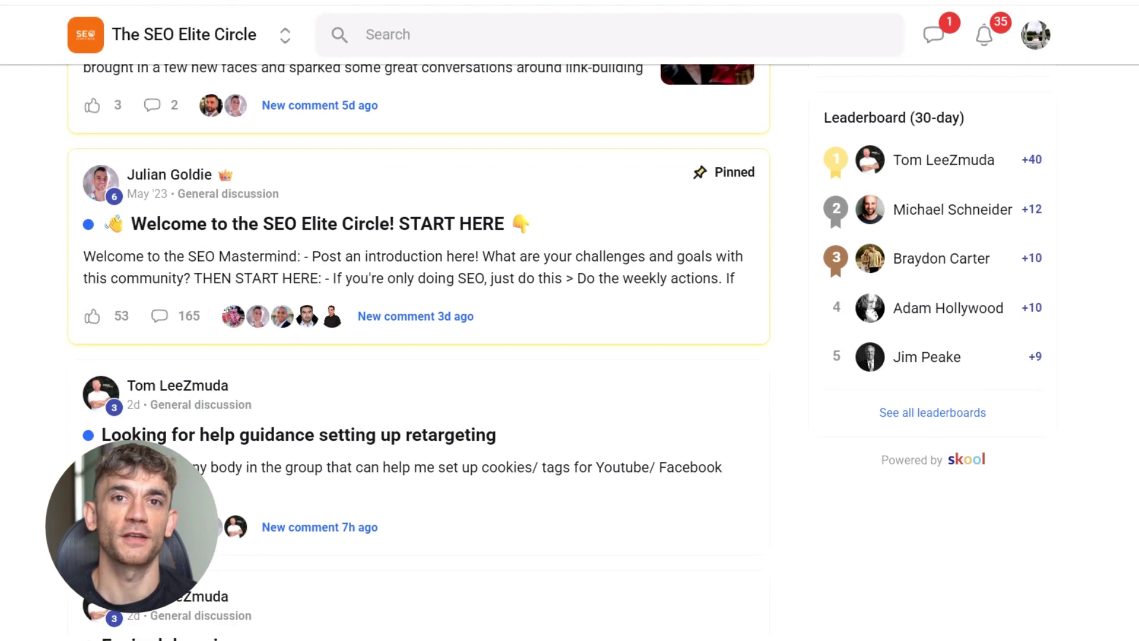
pyautogui.scroll(-6, 570, 356)
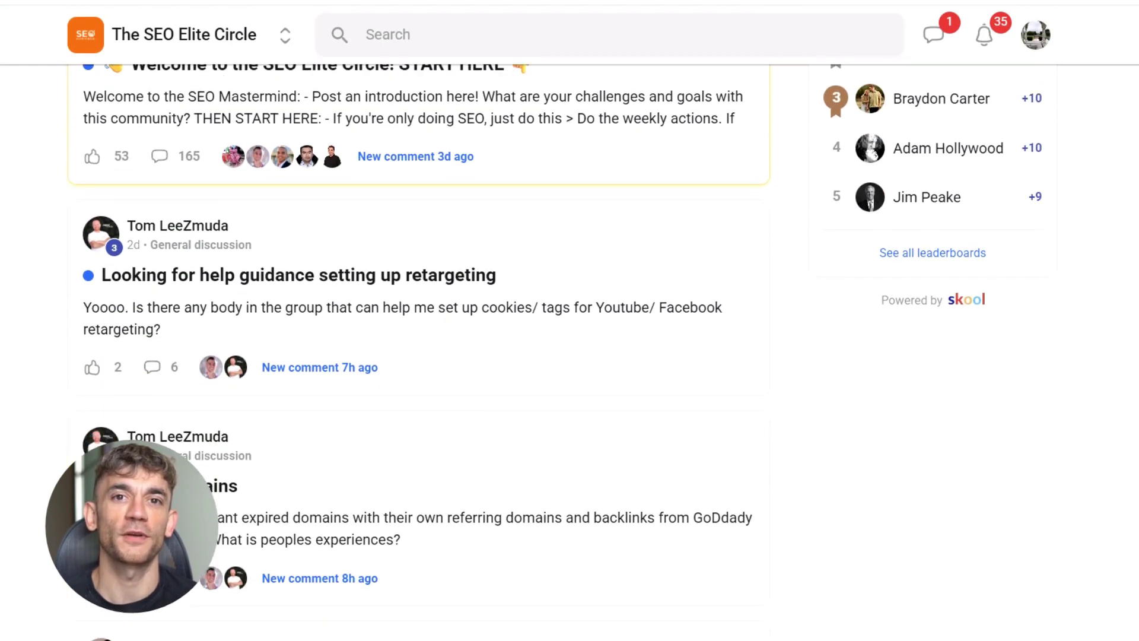
pyautogui.scroll(-17, 569, 356)
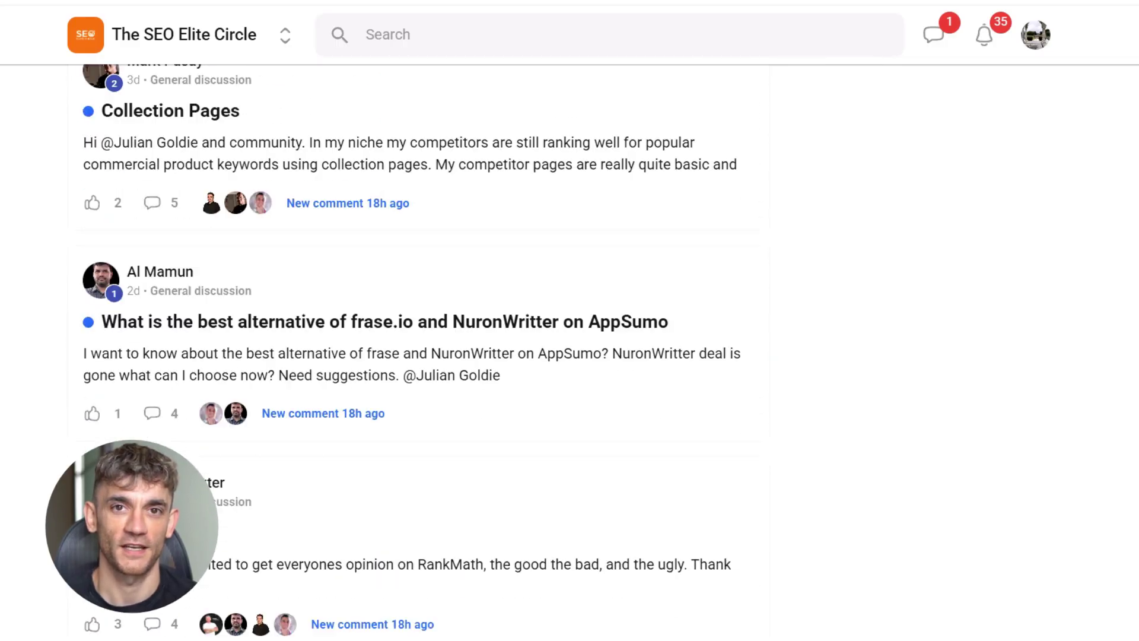
pyautogui.scroll(-7, 570, 356)
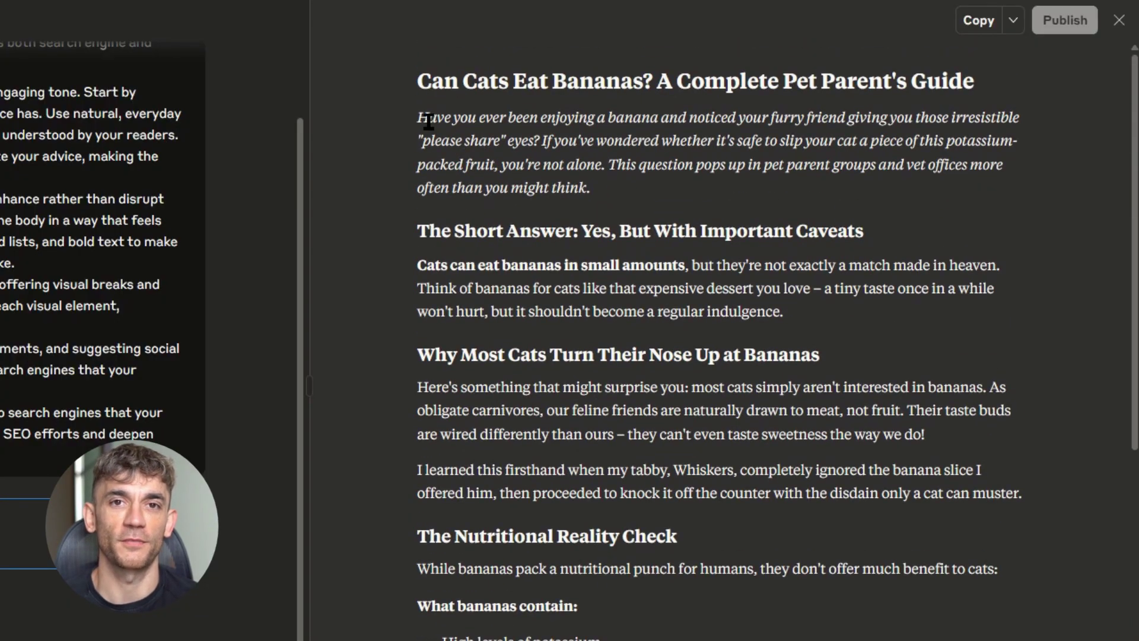
pyautogui.moveTo(417, 117); pyautogui.dragTo(999, 173)
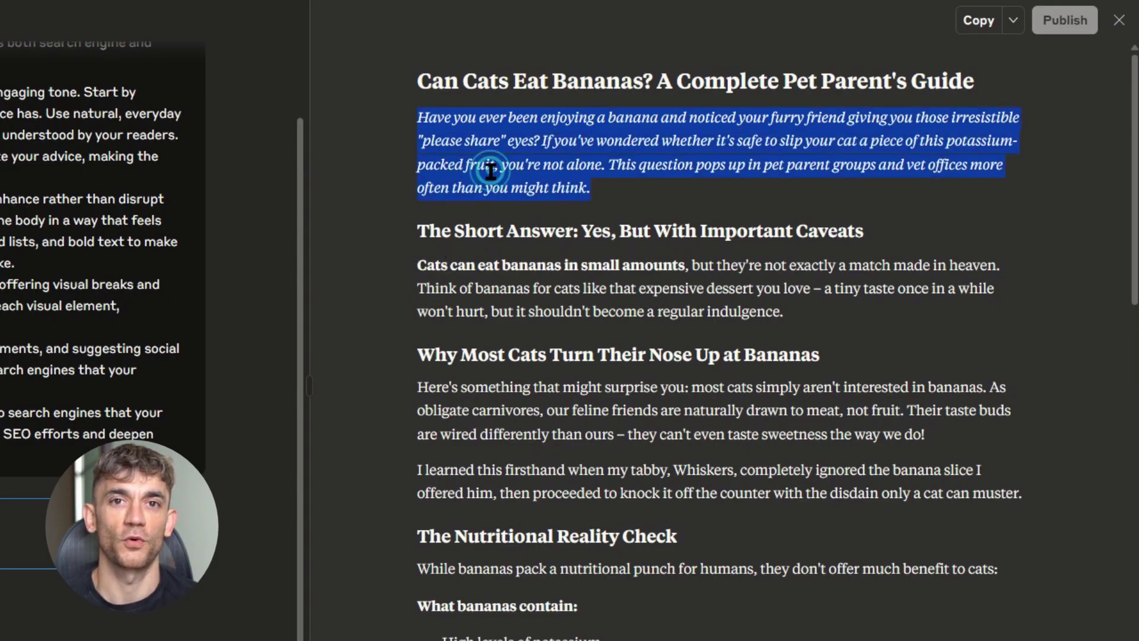
pyautogui.click(474, 194)
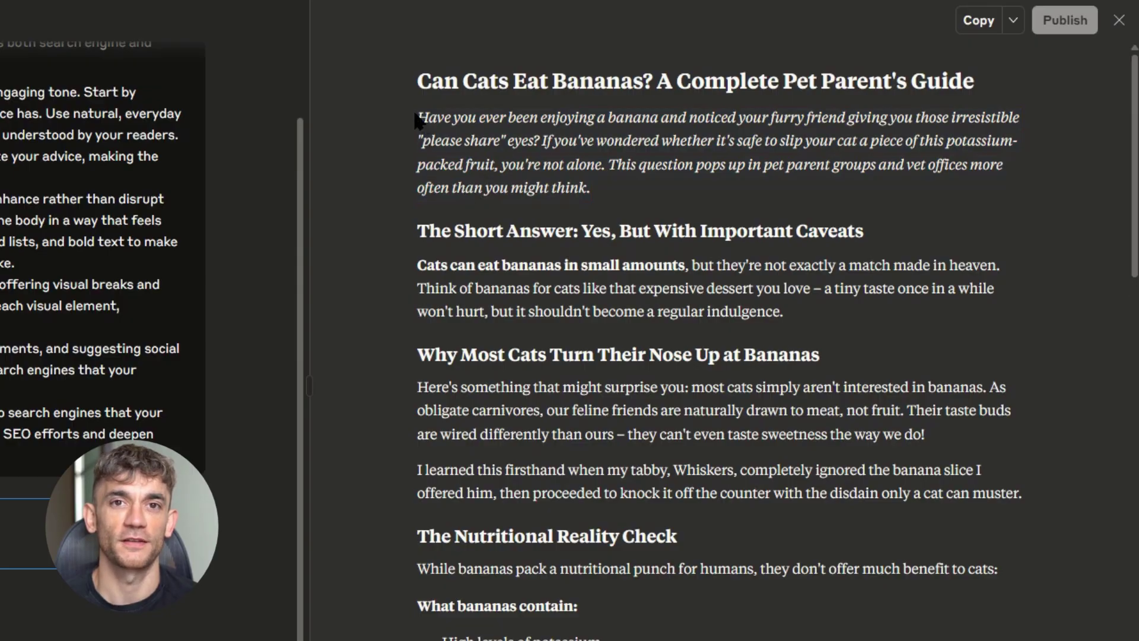
pyautogui.moveTo(417, 120); pyautogui.dragTo(483, 142)
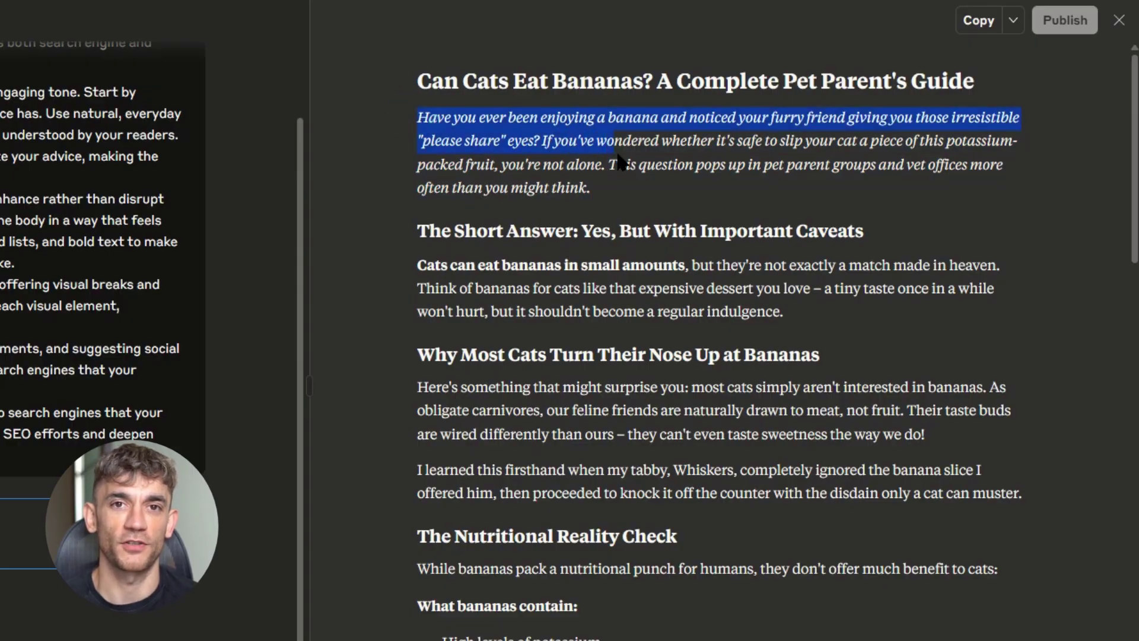
pyautogui.moveTo(617, 159); pyautogui.dragTo(706, 205)
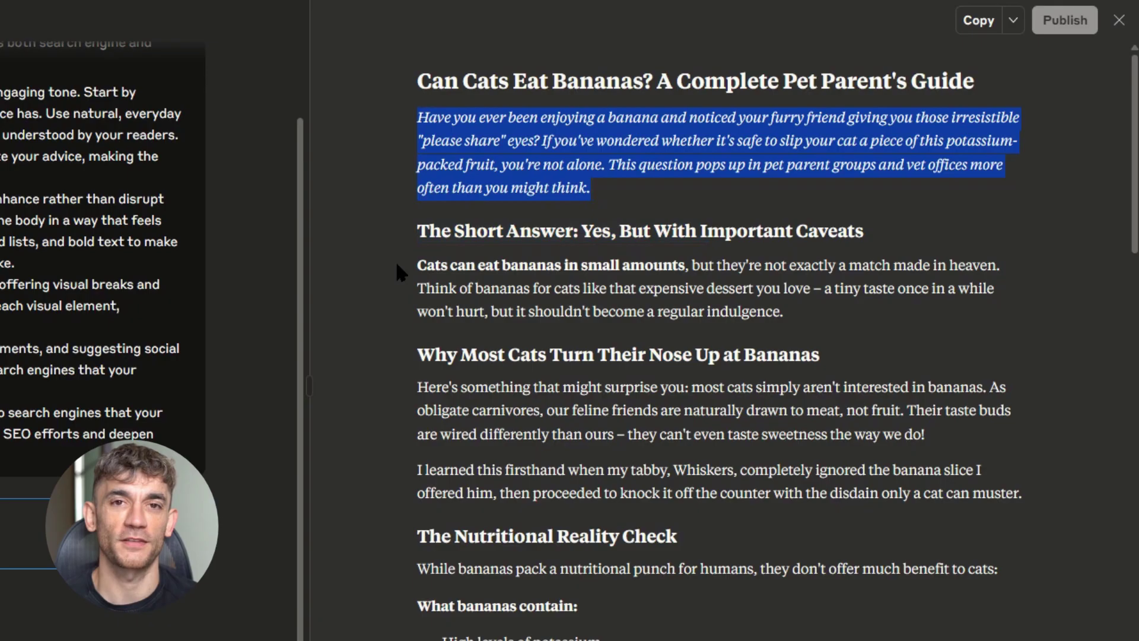
pyautogui.moveTo(397, 265); pyautogui.dragTo(535, 270)
pyautogui.moveTo(701, 265); pyautogui.dragTo(865, 323)
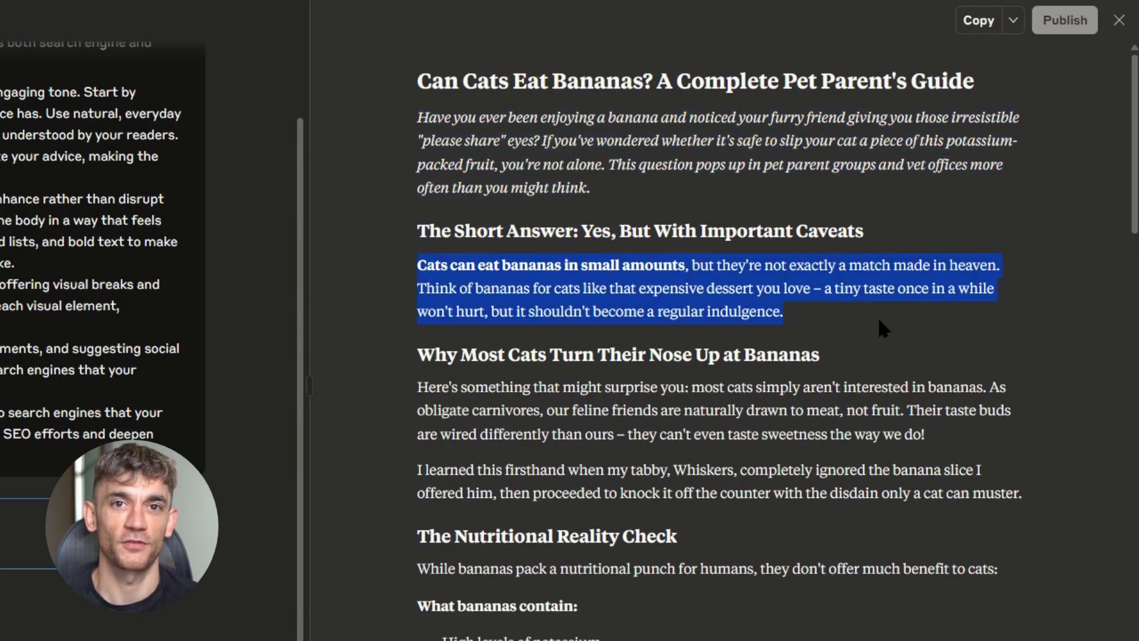
pyautogui.click(880, 320)
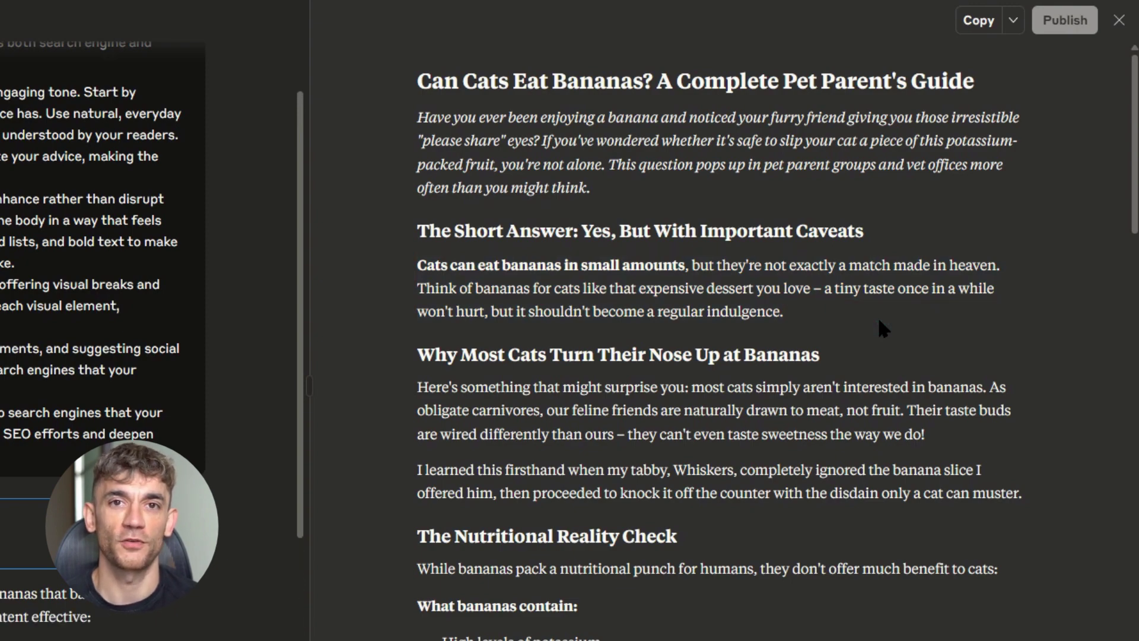
pyautogui.scroll(2, 9, 356)
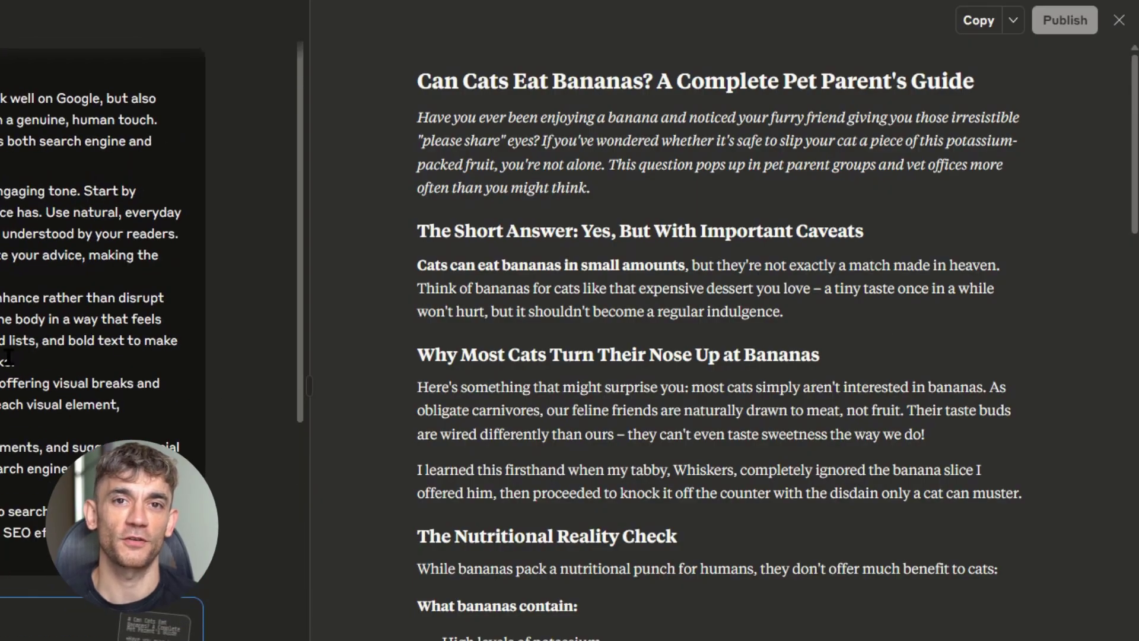